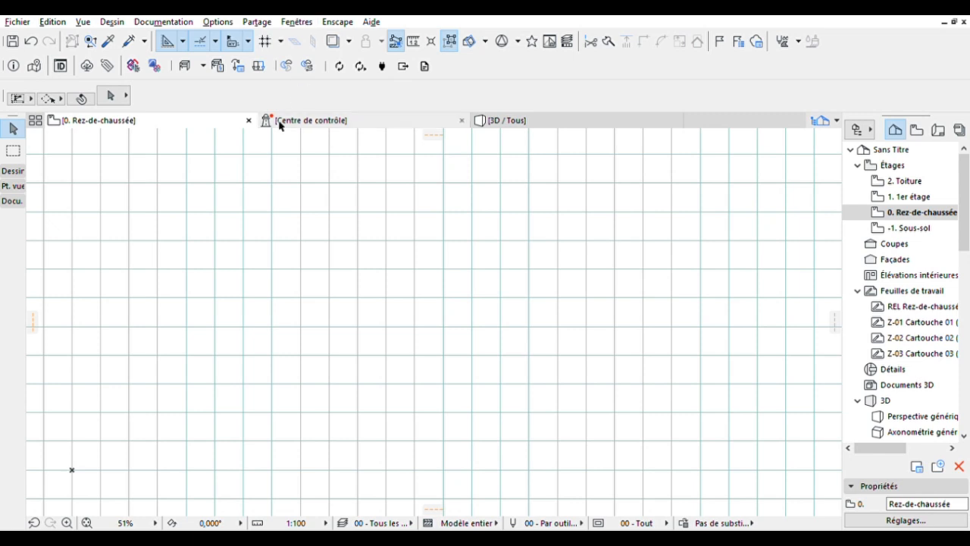
Set the wall defaults to Volume - Etude on the Structure - Murs extérieurs layer, with an exterior-face reference line
click(11, 169)
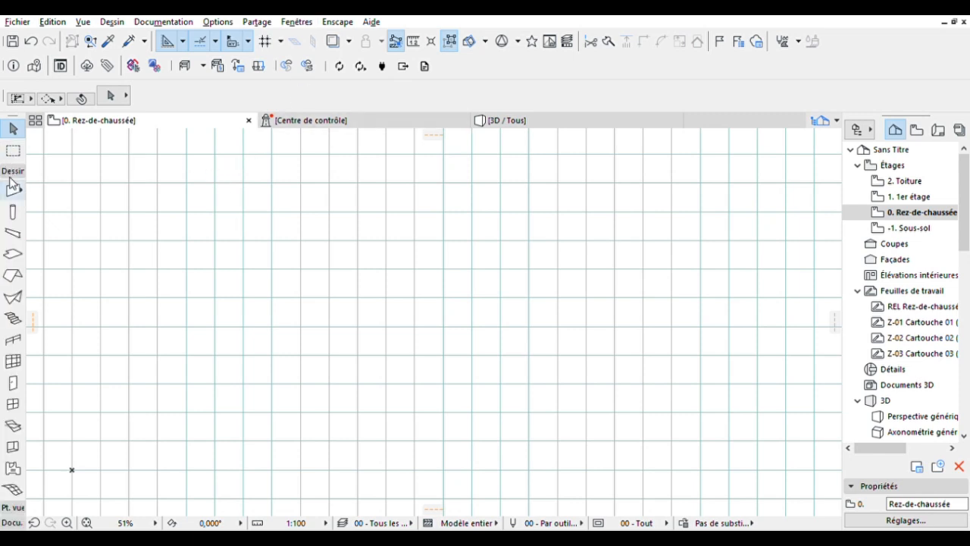
click(12, 186)
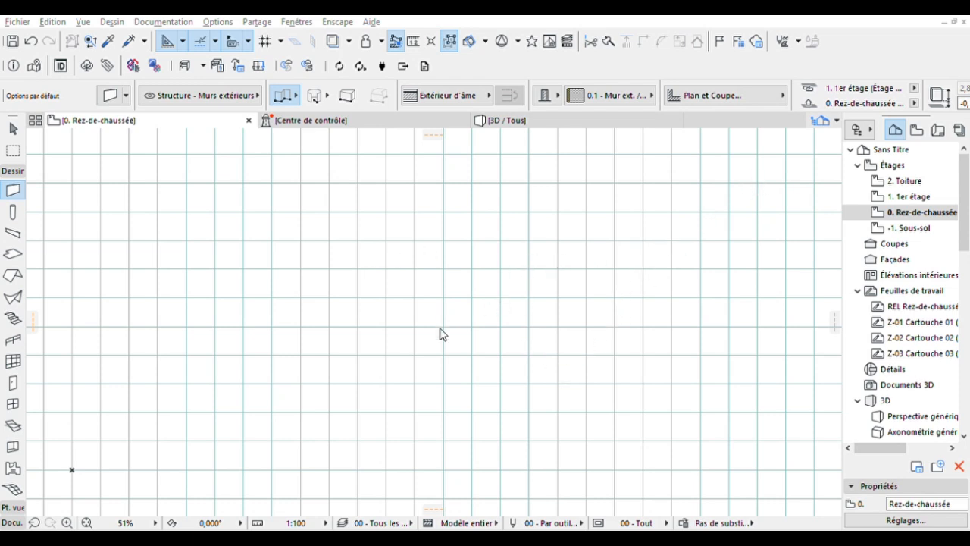
click(445, 386)
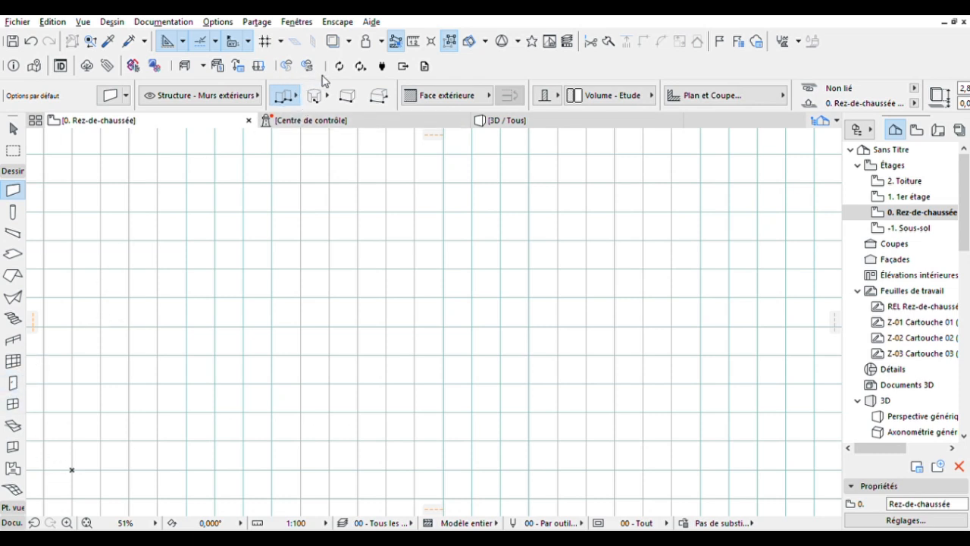
Draw a closed rectangle of exterior walls on the Rez-de-chaussée floor plan using the rectangular wall method
click(347, 93)
click(100, 356)
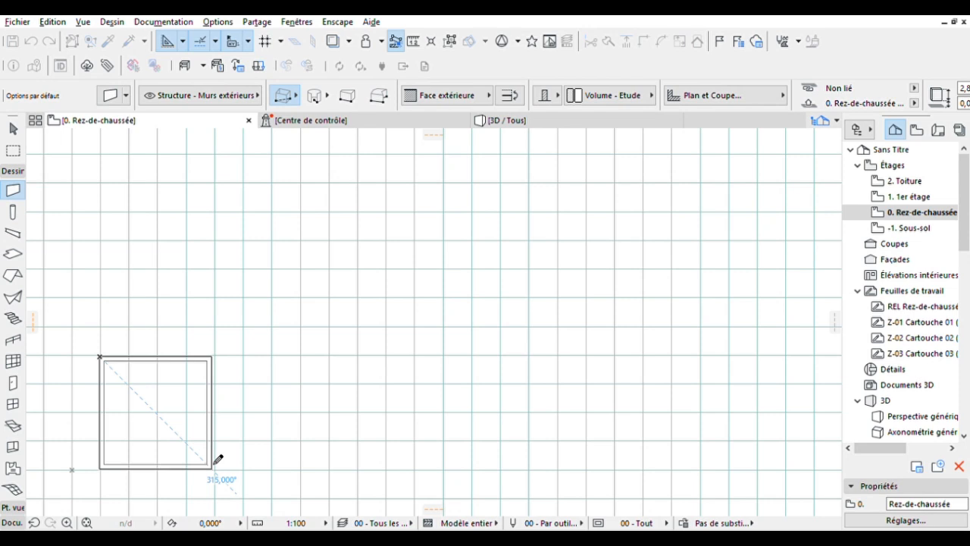
key(n)
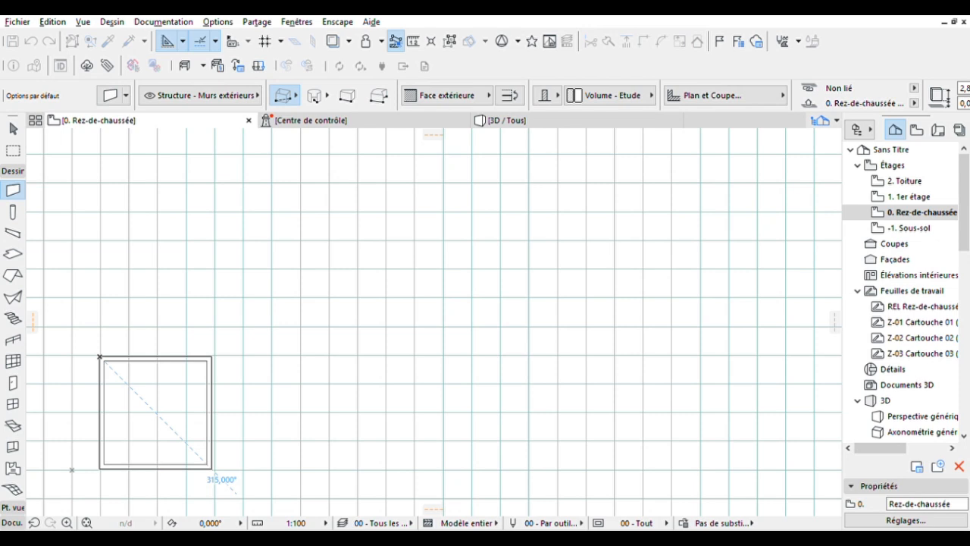
click(457, 467)
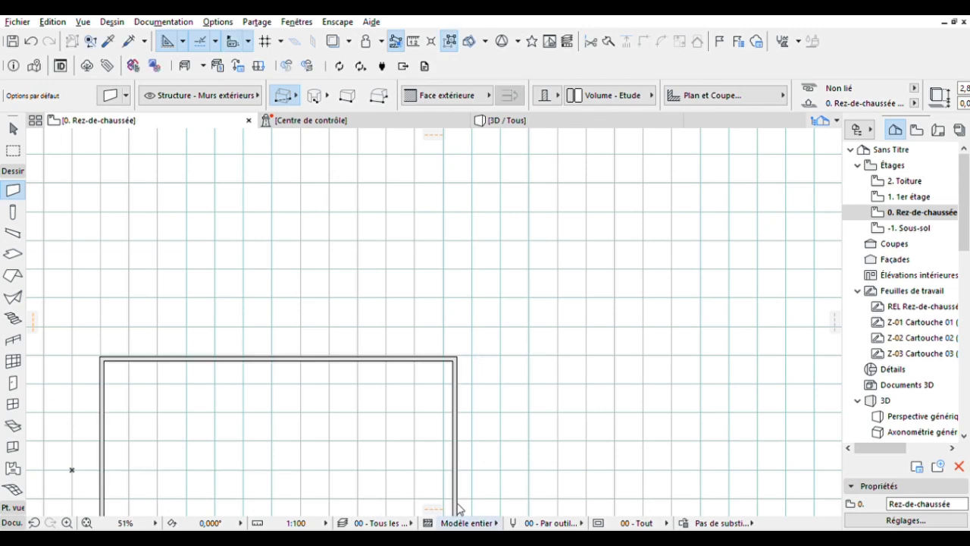
scroll(463, 504, down, 3)
middle_drag(465, 494, 440, 291)
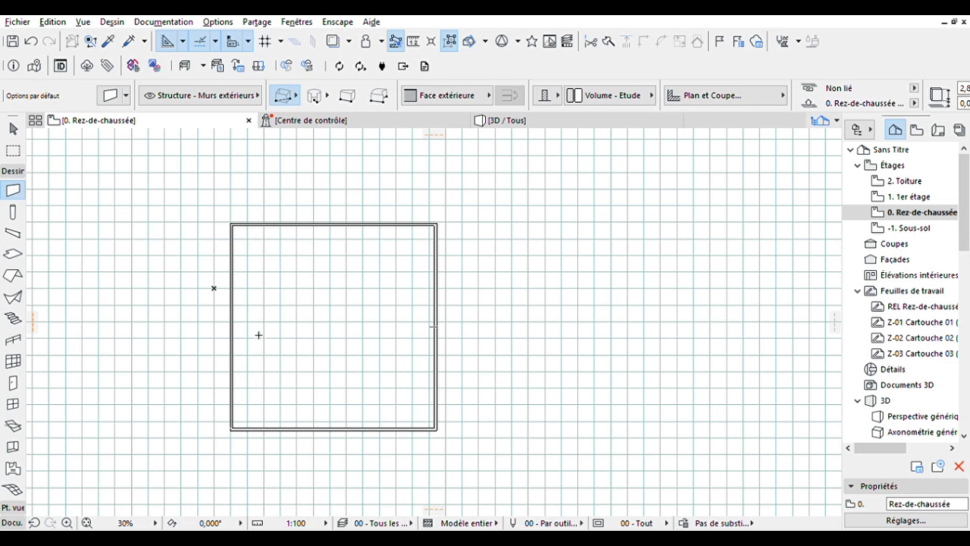
Set the slab defaults to Volume - Etude on the Structure - Dalles layer
shift+click(266, 222)
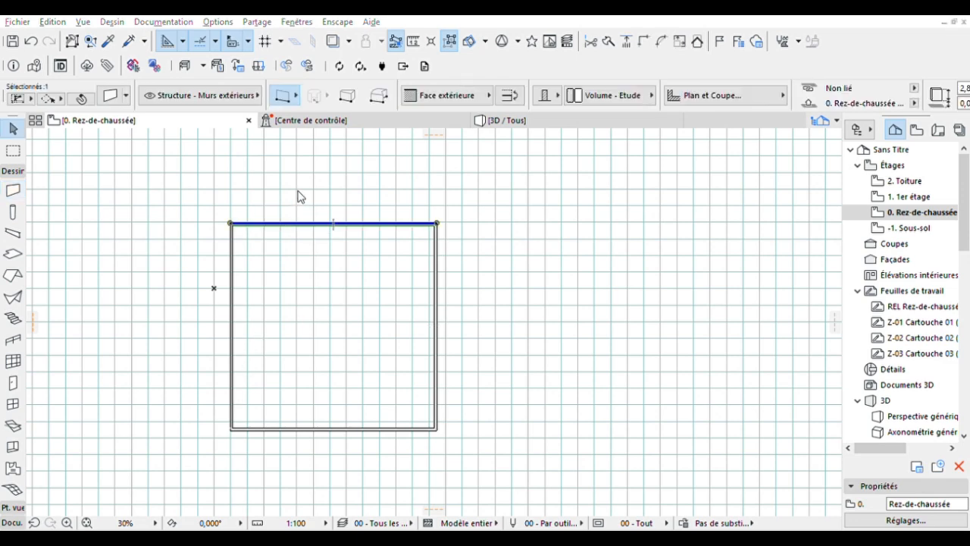
click(276, 373)
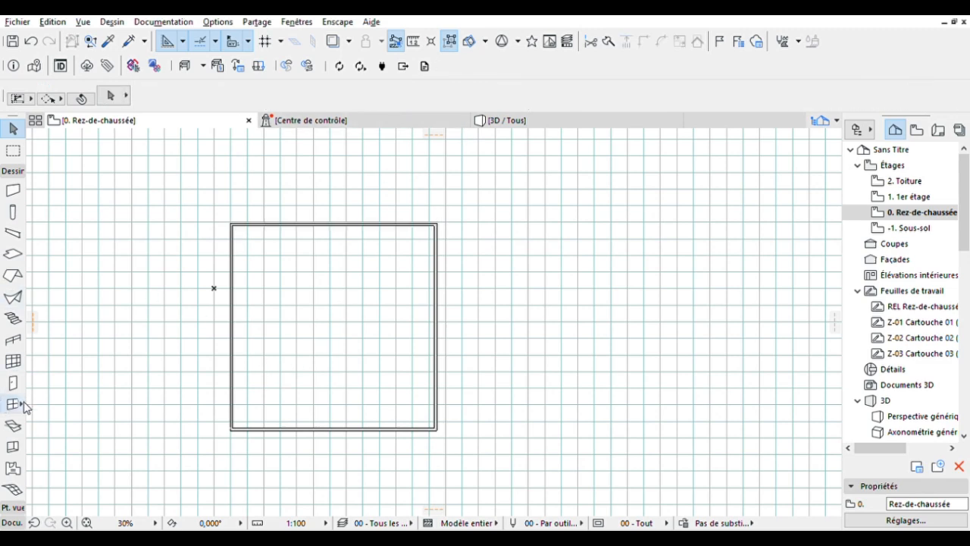
click(11, 251)
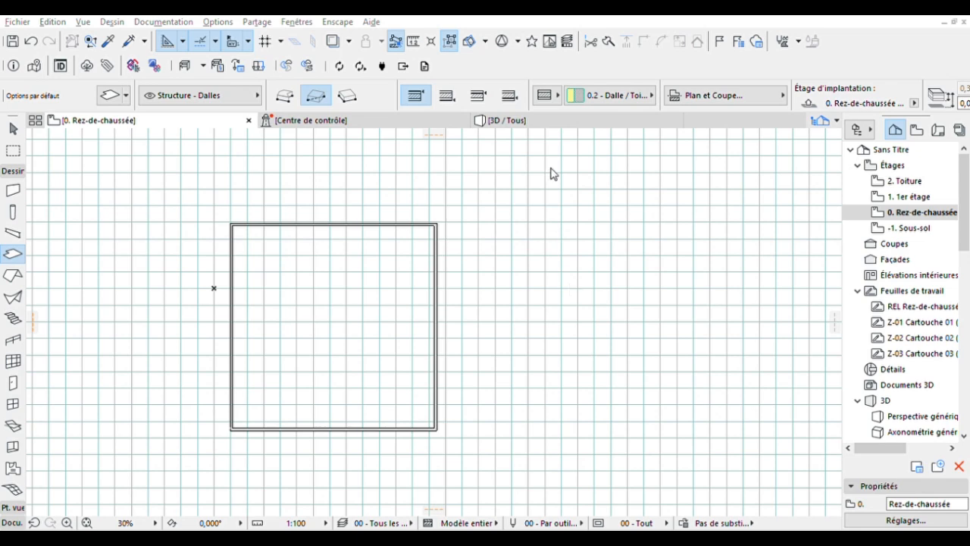
click(642, 429)
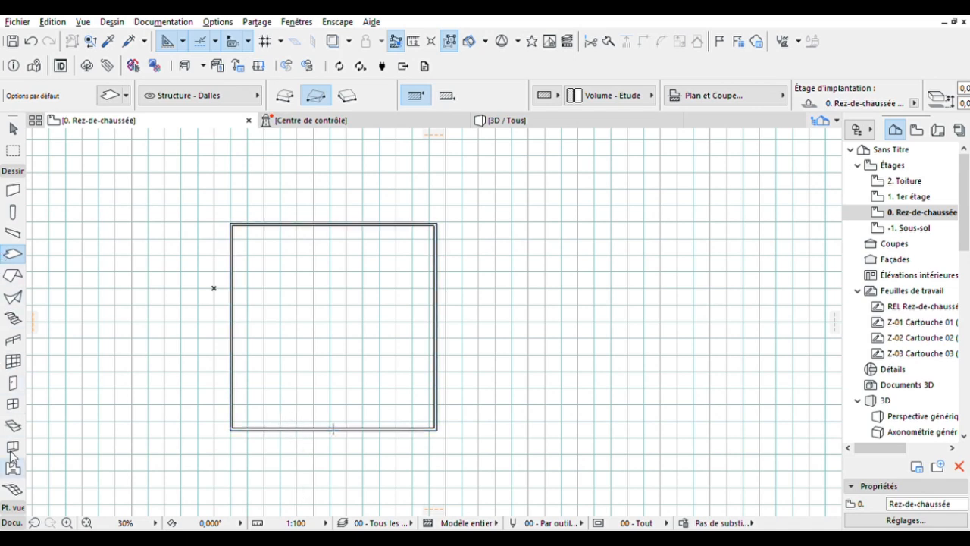
Place six Fenêtre châssis double 25 windows, 2,000 by 1,500 with a 1,000 sill, two each in the upper, left and right walls
click(13, 401)
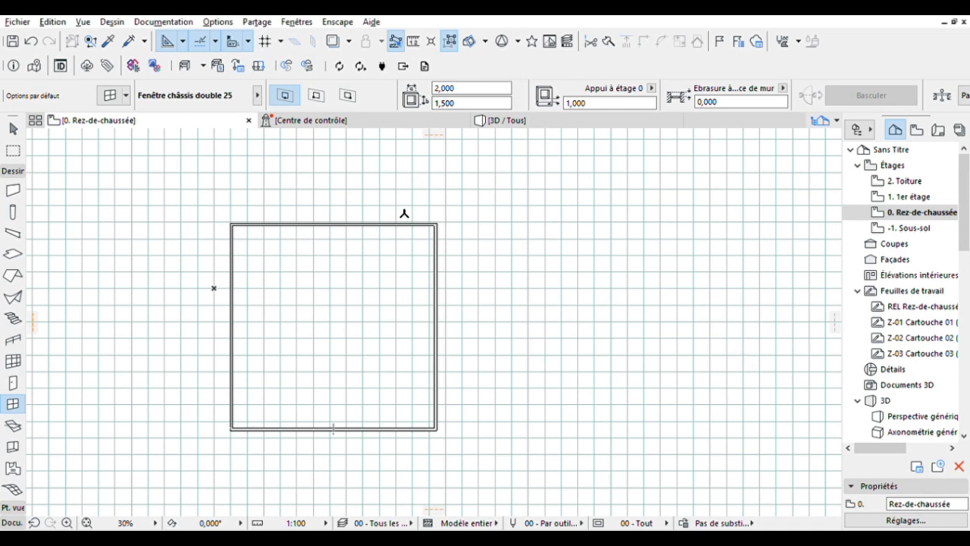
click(261, 215)
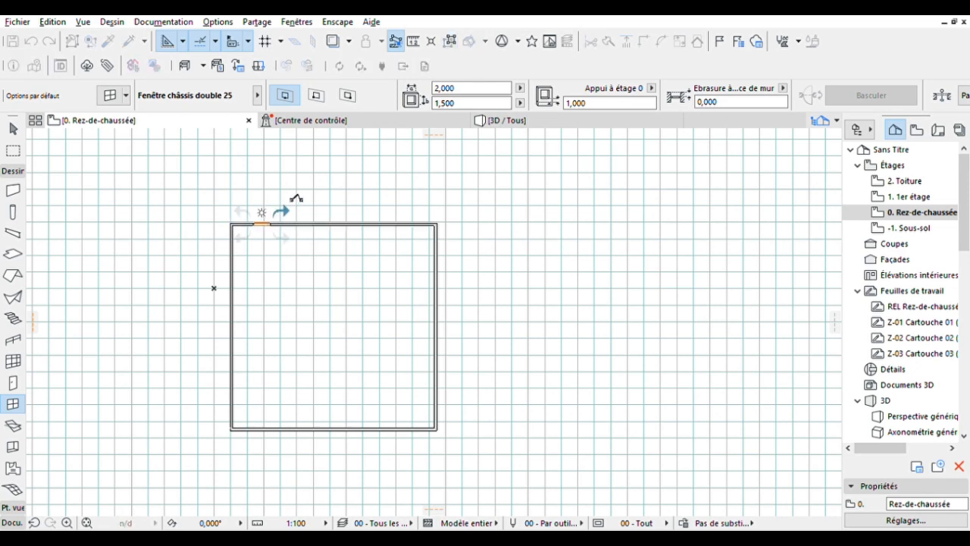
click(368, 220)
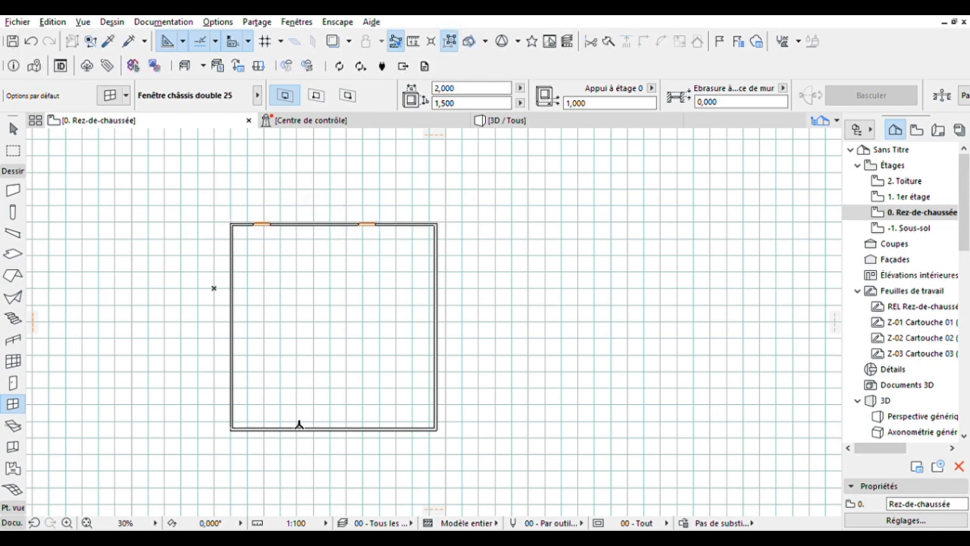
click(239, 251)
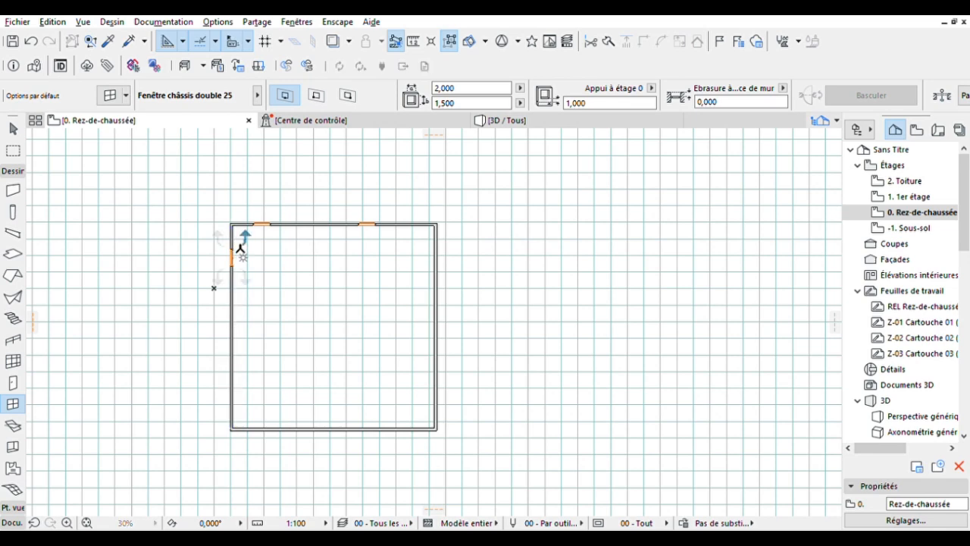
click(224, 390)
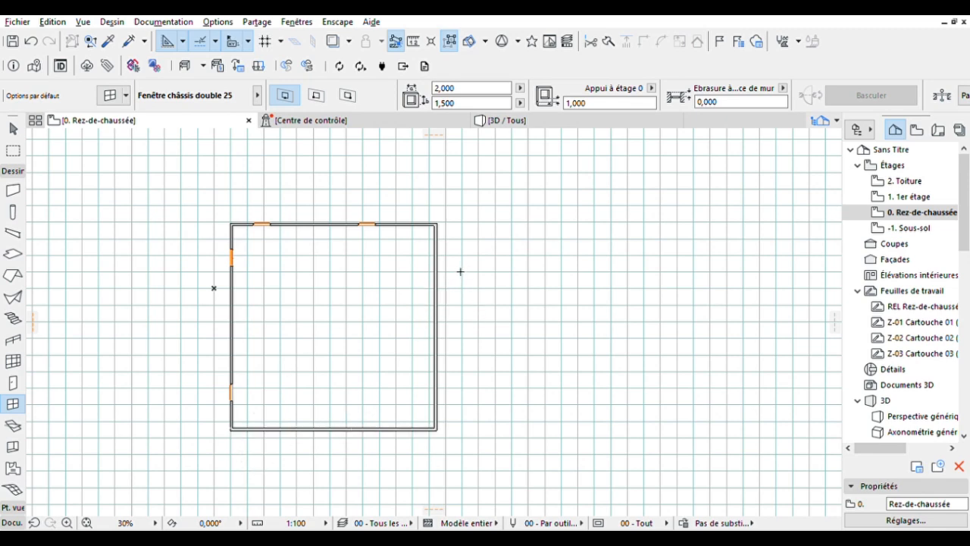
click(435, 261)
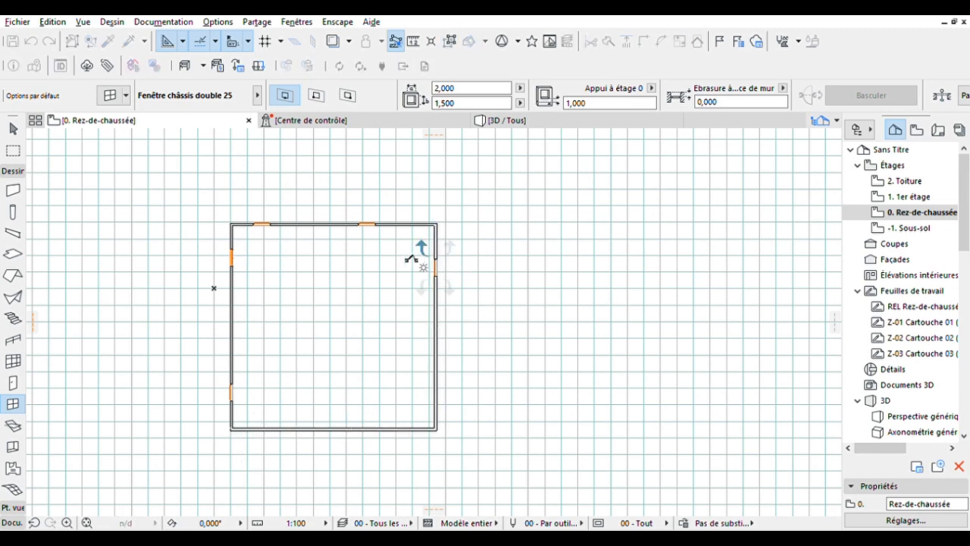
click(435, 405)
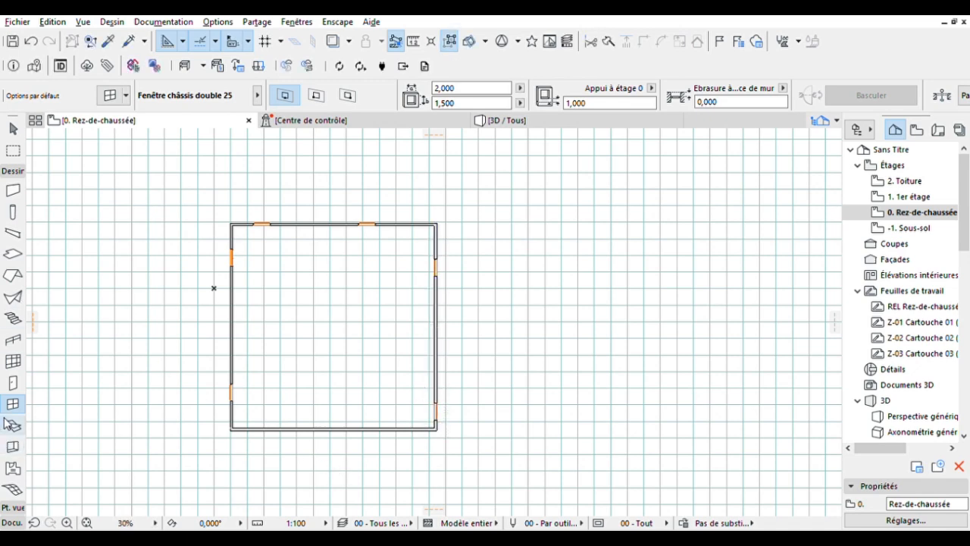
Undo the last window placement and place a Porte arche double 25 door, 1,500 wide and 3,000 high, near the middle of the lower wall
click(16, 380)
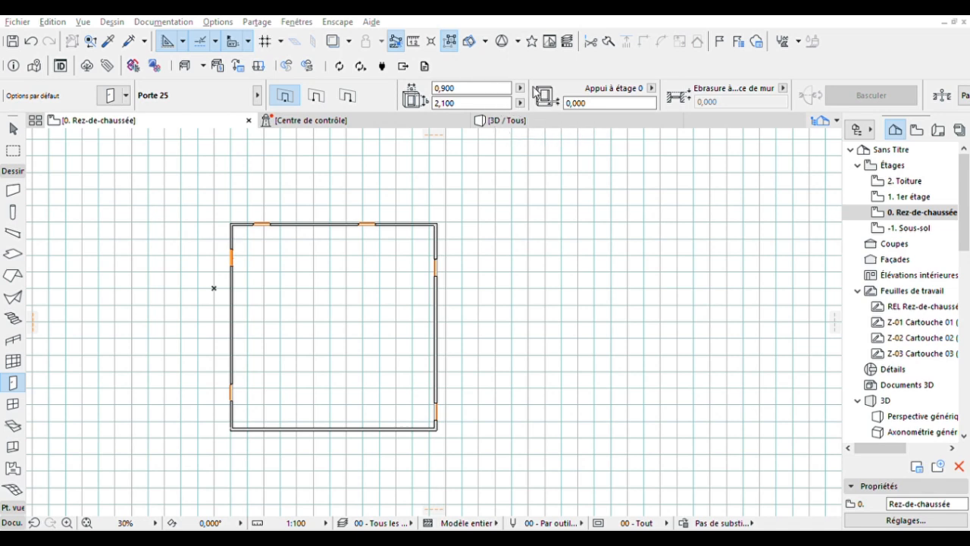
click(751, 364)
scroll(359, 414, up, 4)
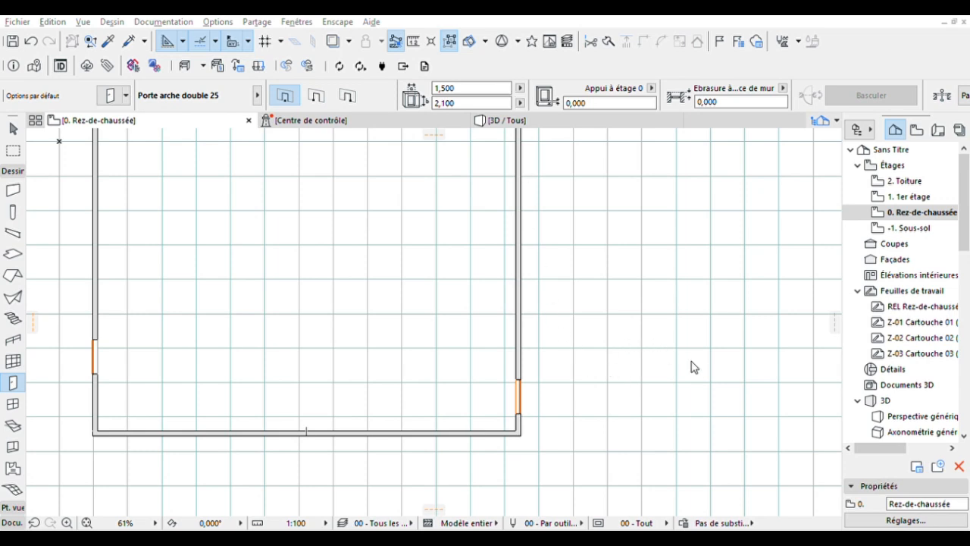
click(726, 361)
key(ctrl+z)
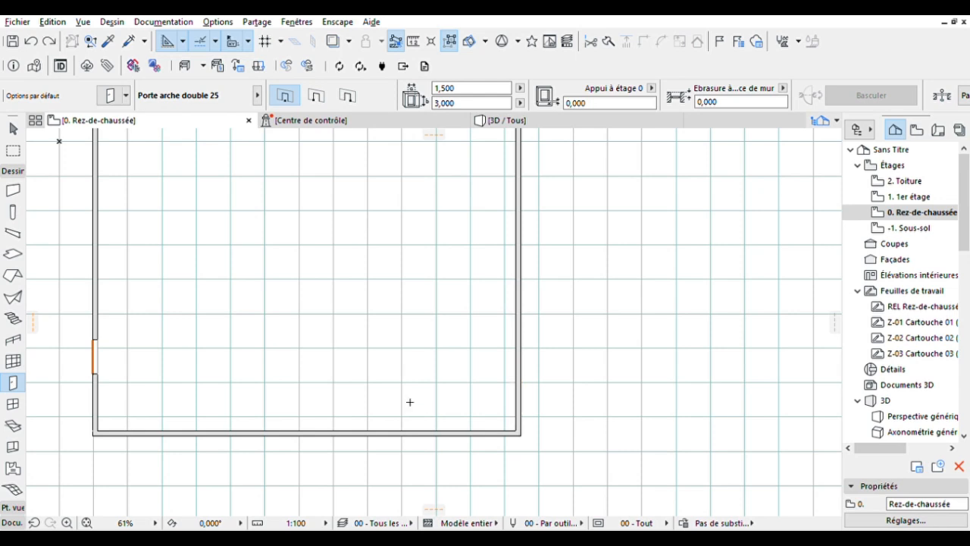
click(299, 419)
Inspect the building in the 3D view and set the arched double door's height to 2,100
click(536, 121)
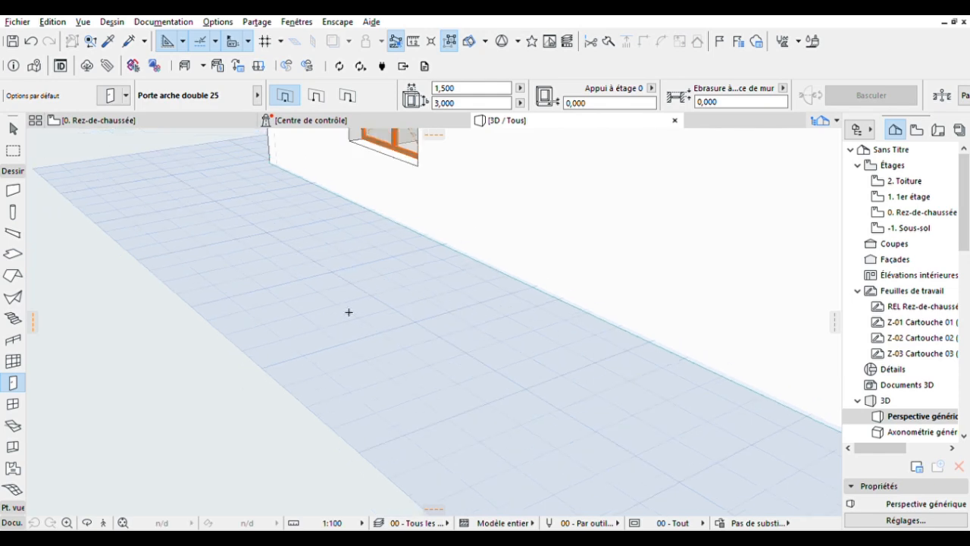
scroll(348, 312, down, 6)
scroll(522, 274, down, 4)
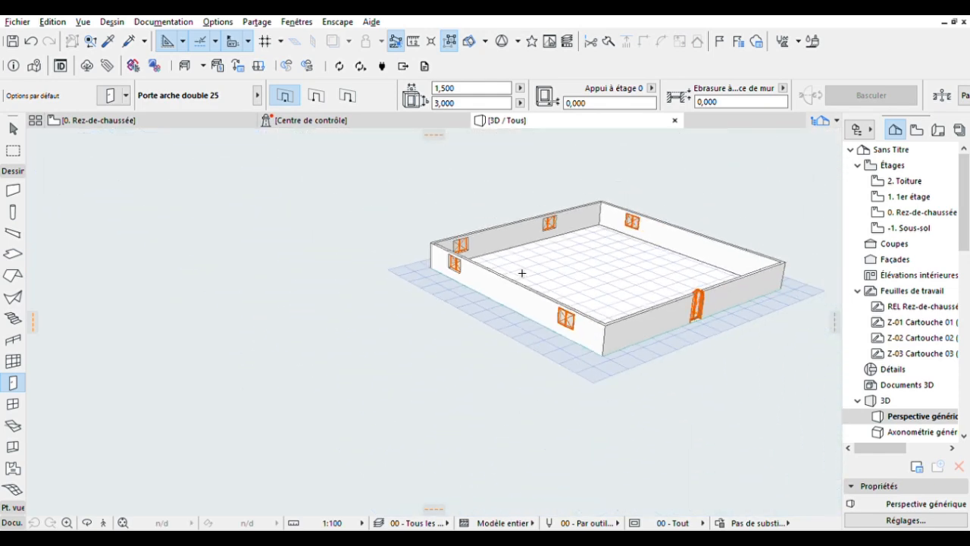
middle_drag(613, 288, 477, 282)
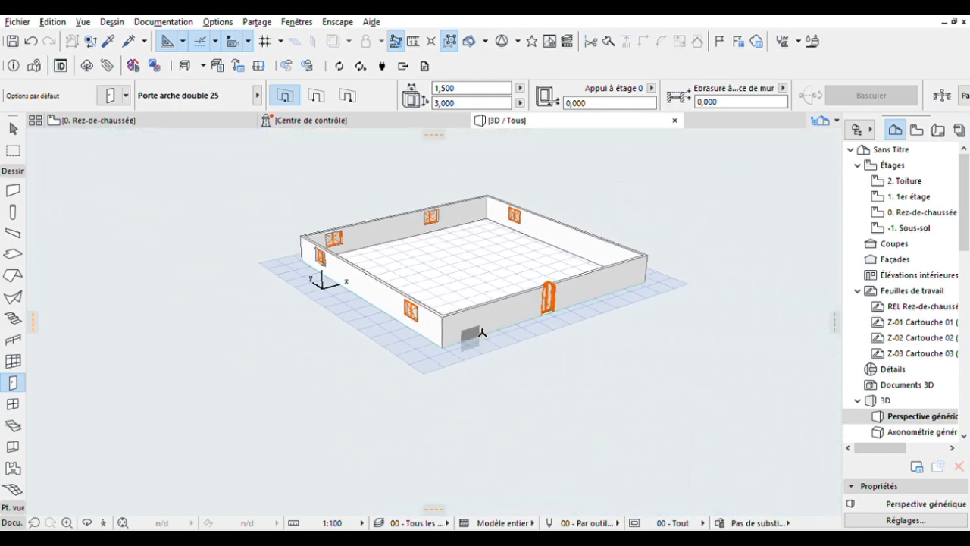
shift+middle_drag(520, 327, 456, 323)
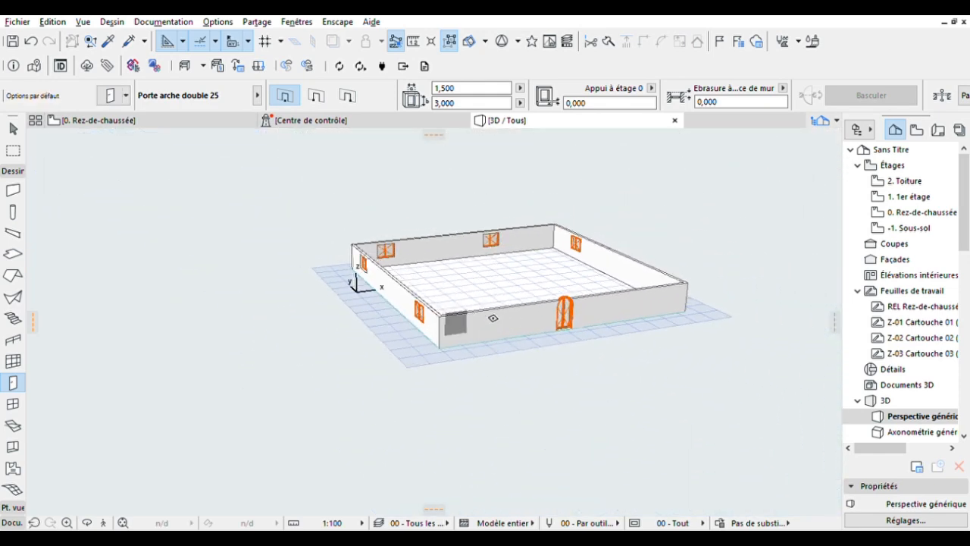
scroll(570, 303, up, 4)
click(563, 286)
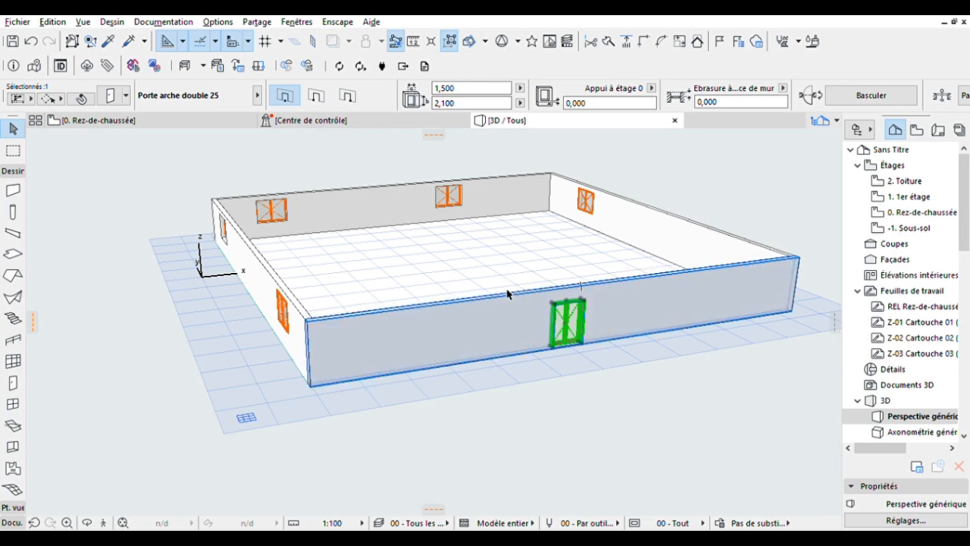
Draw chained interior walls on the Rez-de-chaussée plan from the upper wall down and across to the left wall, enclosing the upper-left room
click(93, 121)
scroll(251, 381, down, 3)
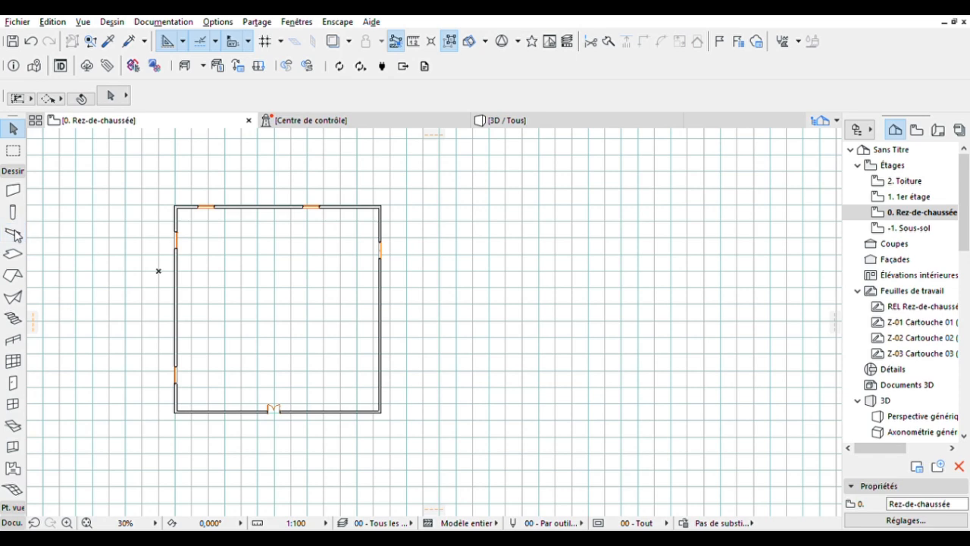
click(13, 189)
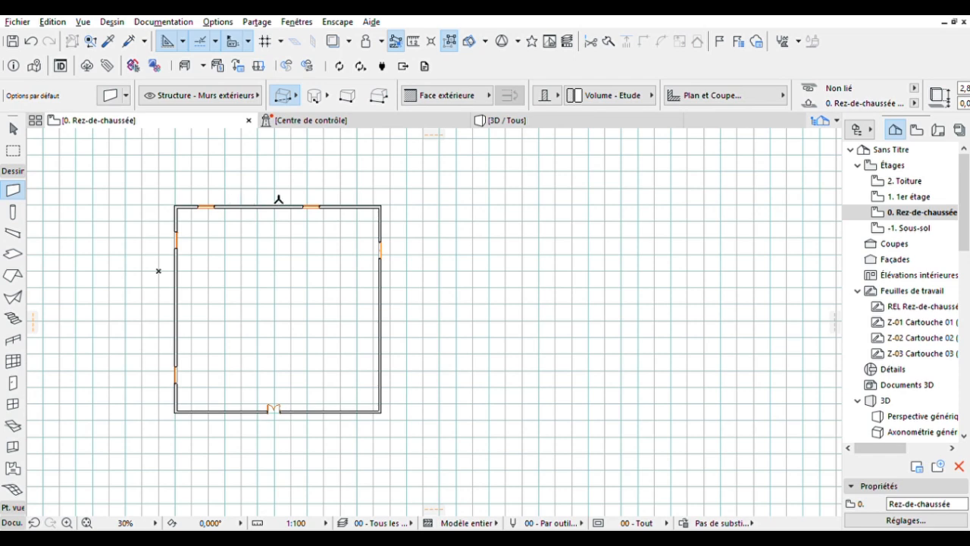
click(269, 204)
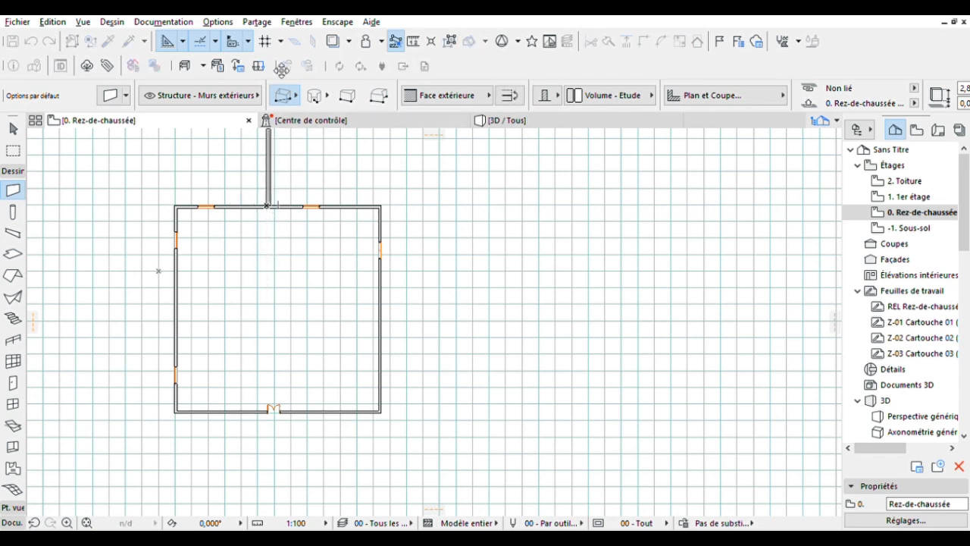
click(281, 89)
click(324, 69)
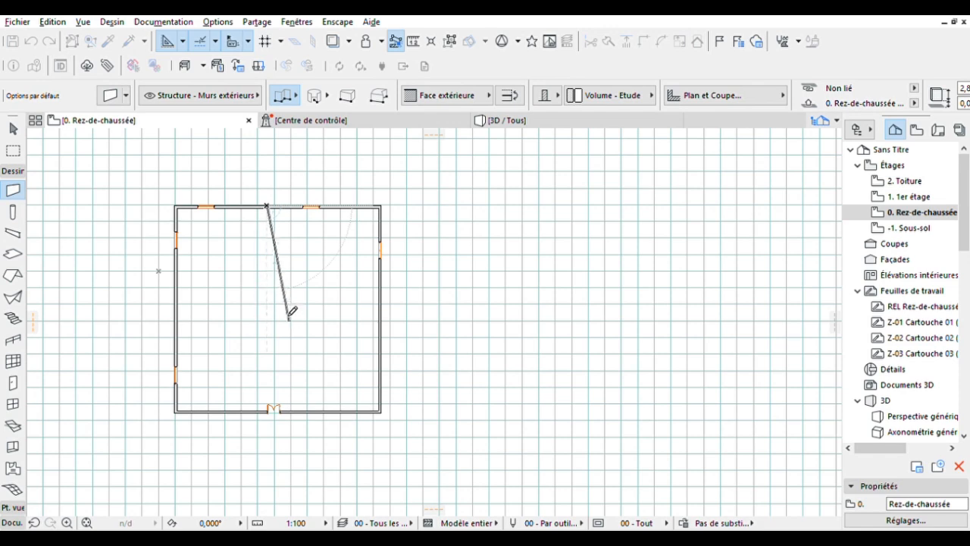
scroll(288, 309, up, 2)
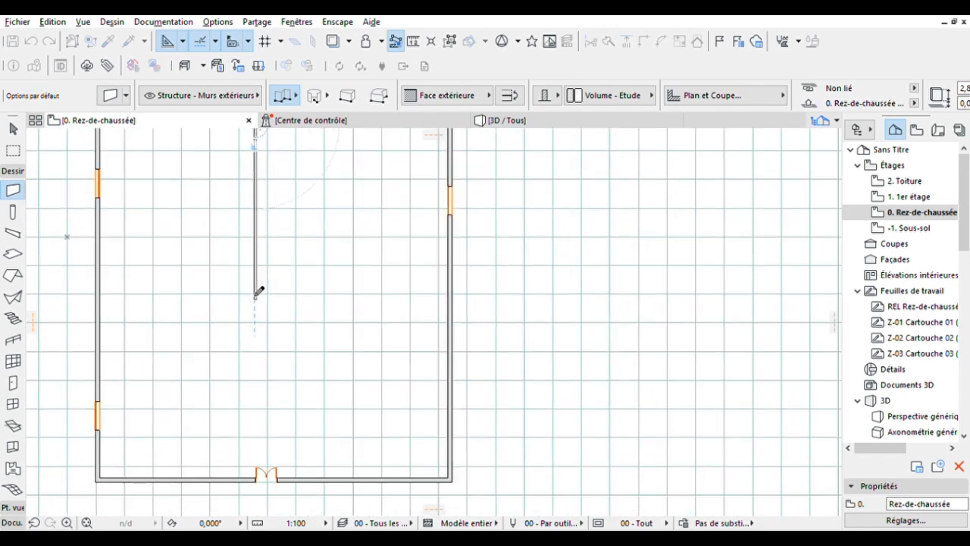
click(255, 299)
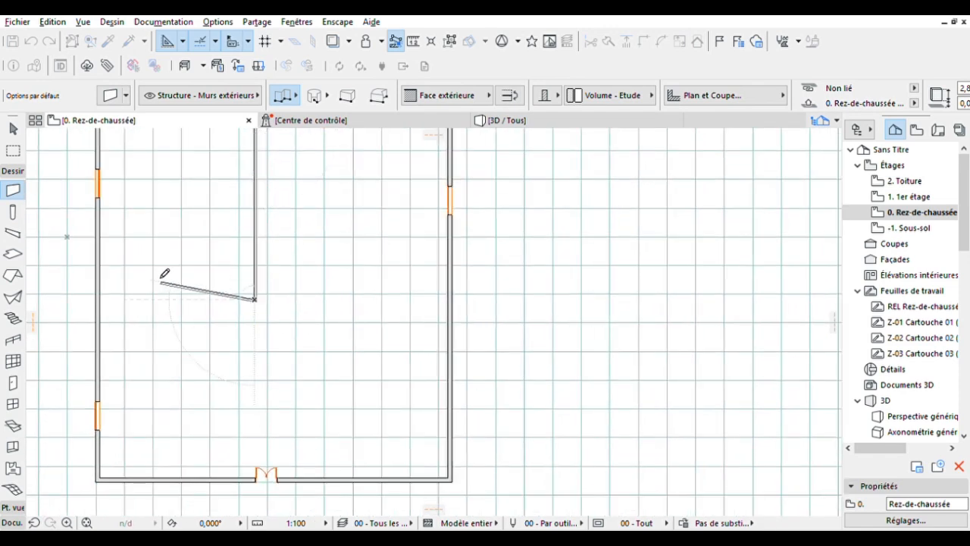
double_click(98, 299)
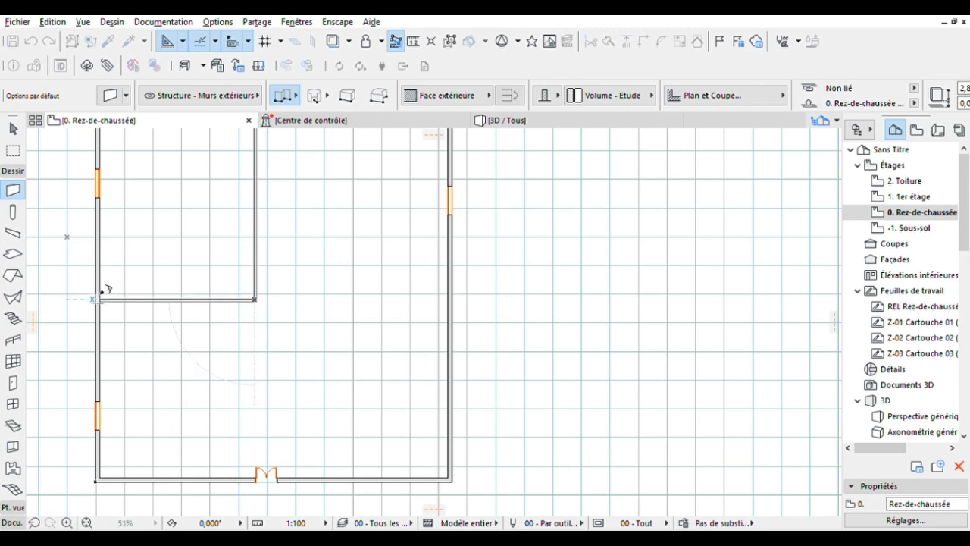
Draw chained interior walls from the left wall across and down to the lower wall, enclosing a smaller lower-left room
scroll(287, 447, down, 2)
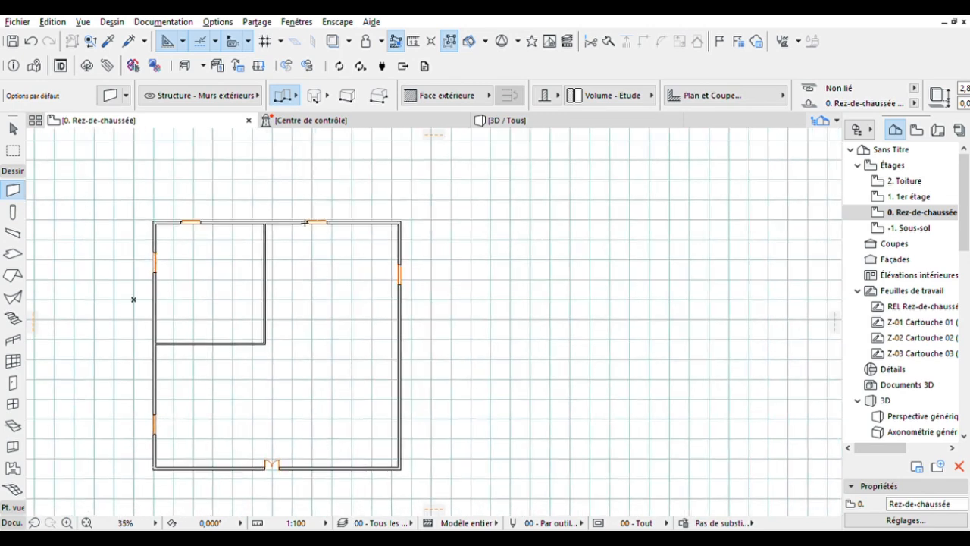
click(154, 377)
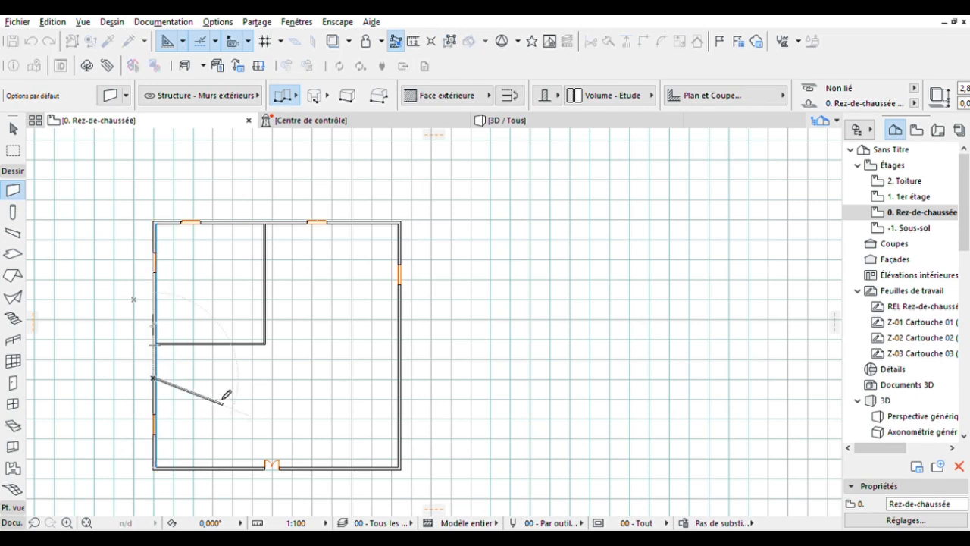
click(223, 377)
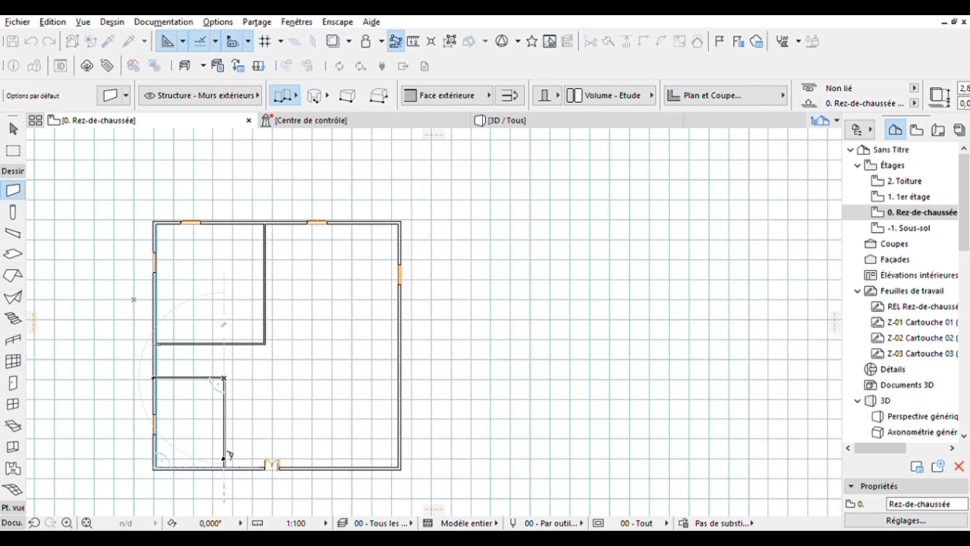
click(225, 456)
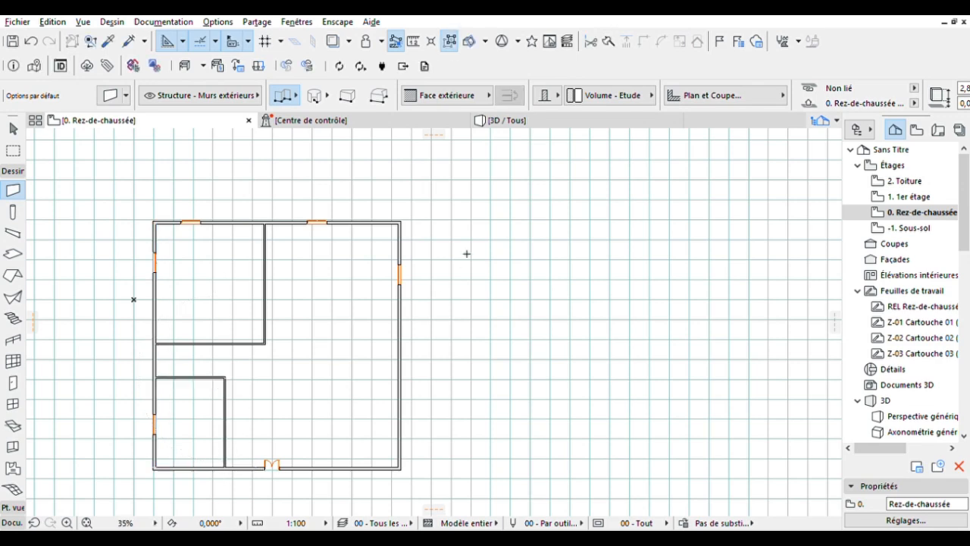
Place two Porte 25 doors, 0.900 by 2.100, one in the horizontal partition of each of the two left rooms
scroll(341, 282, down, 2)
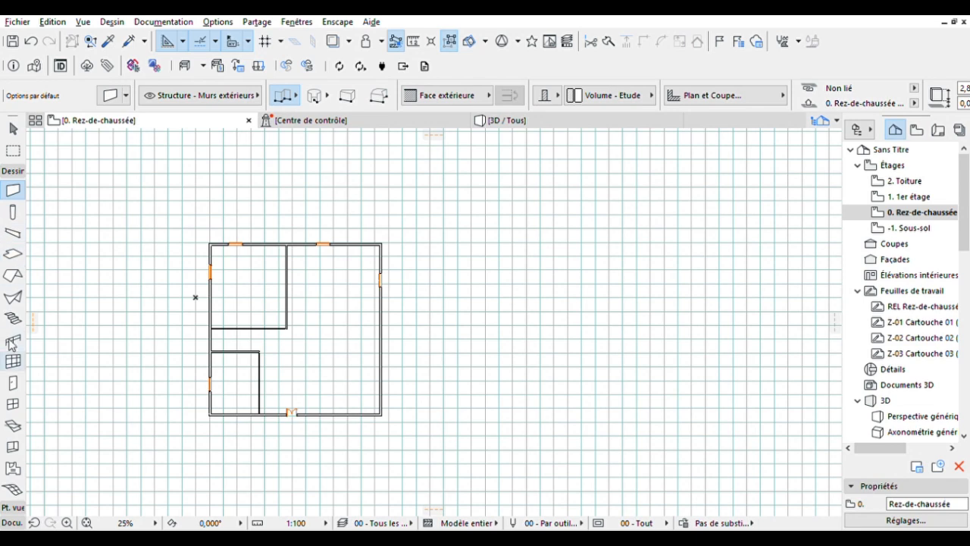
click(13, 383)
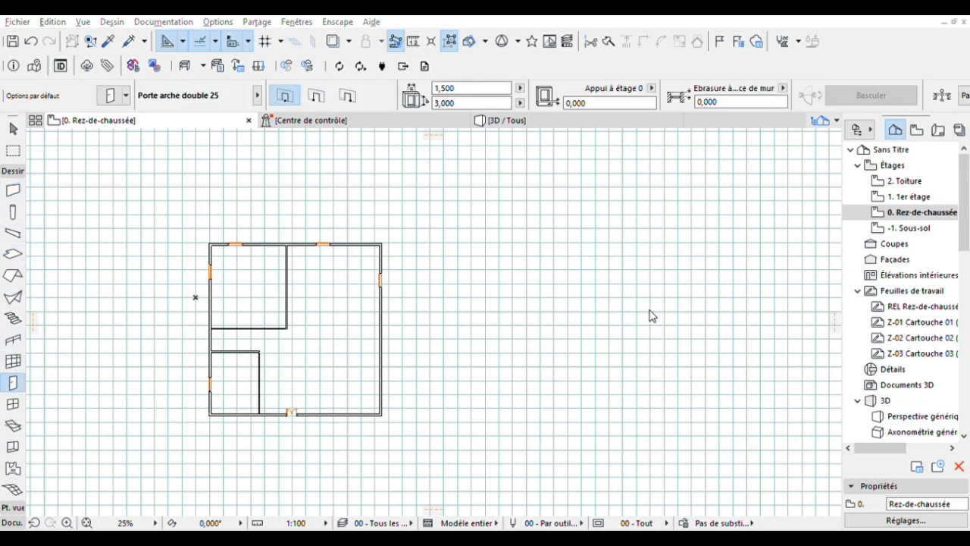
scroll(277, 358, up, 4)
click(254, 263)
click(271, 210)
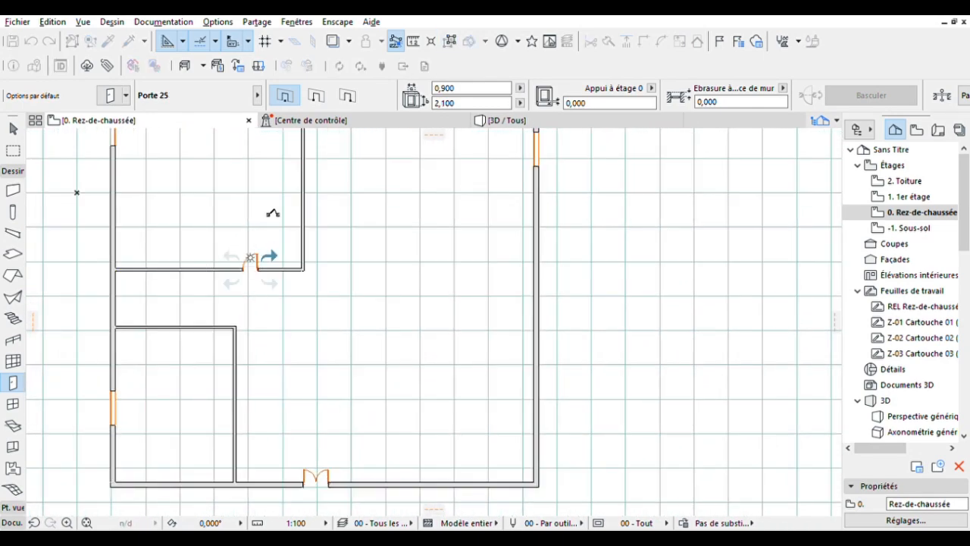
click(208, 324)
click(245, 302)
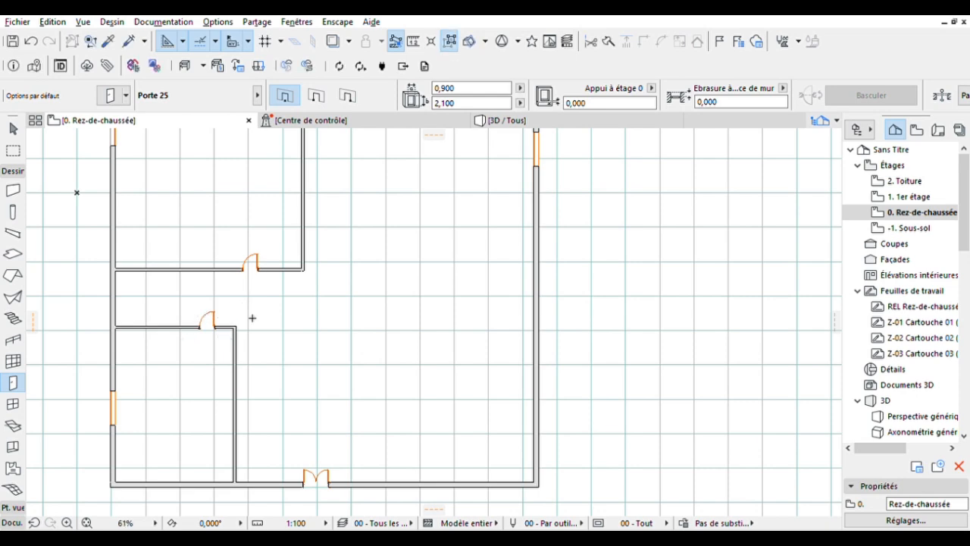
Examine the partitions and interior doors in the 3D view and return to the Rez-de-chaussée plan
click(505, 119)
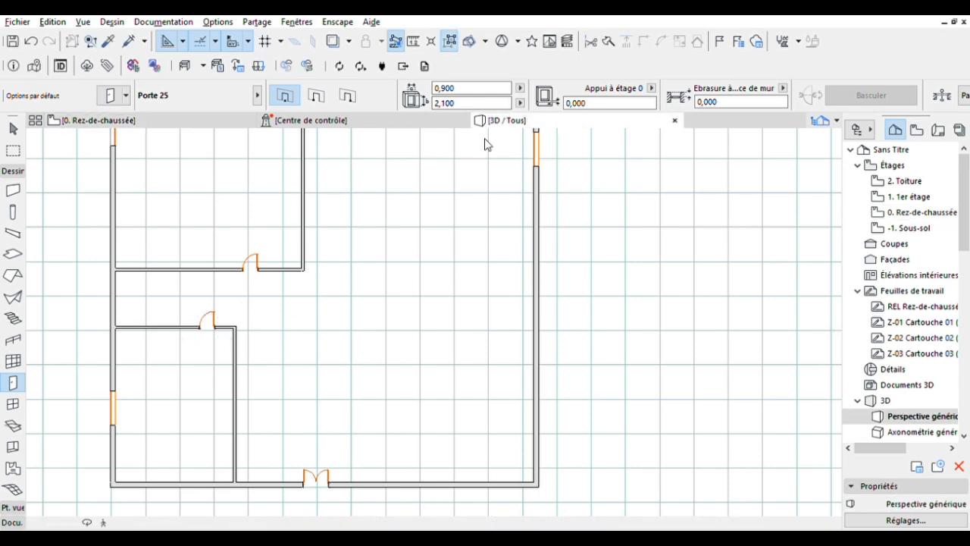
middle_drag(381, 353, 147, 480)
shift+middle_drag(377, 370, 299, 384)
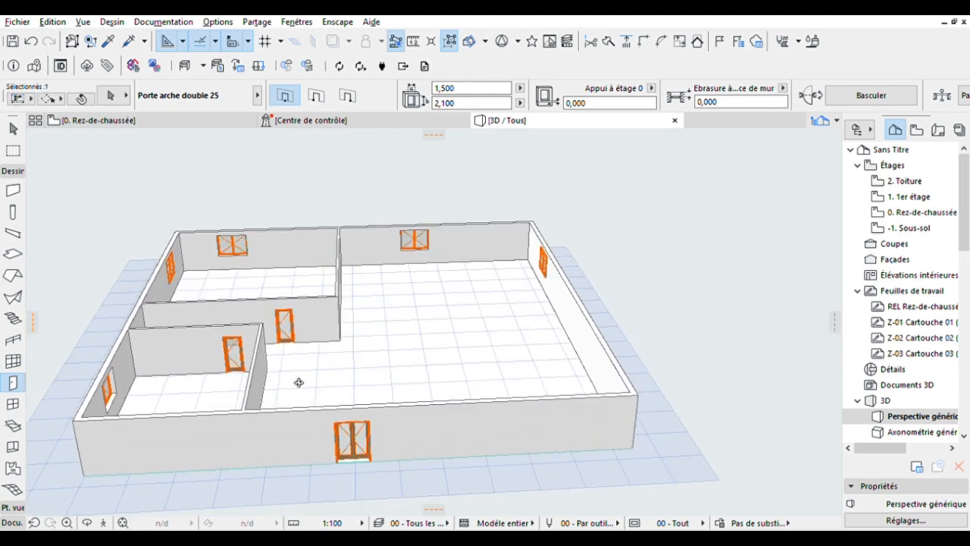
key(F2)
scroll(211, 277, down, 4)
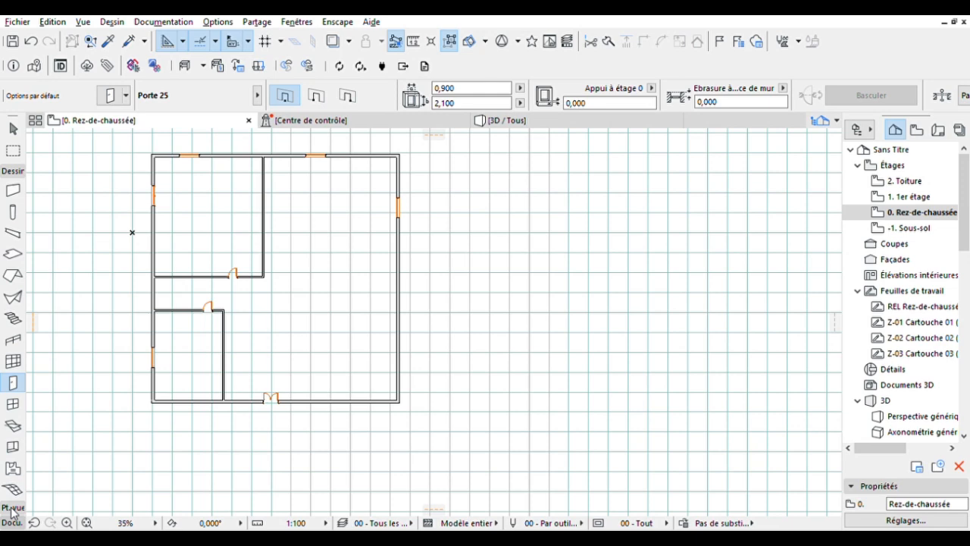
Place a Table haute rectangulaire 25 object in the large right-hand room and delete it
scroll(13, 455, down, 3)
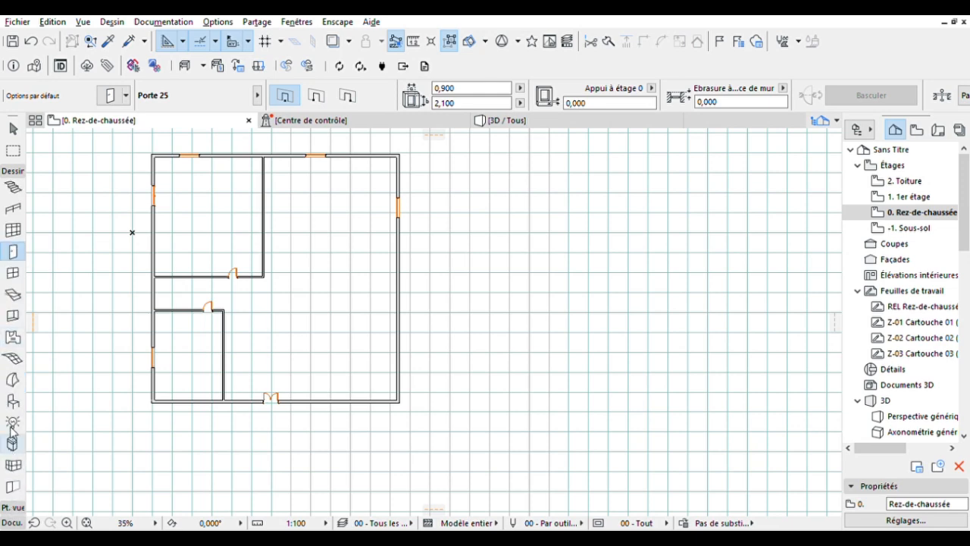
click(13, 400)
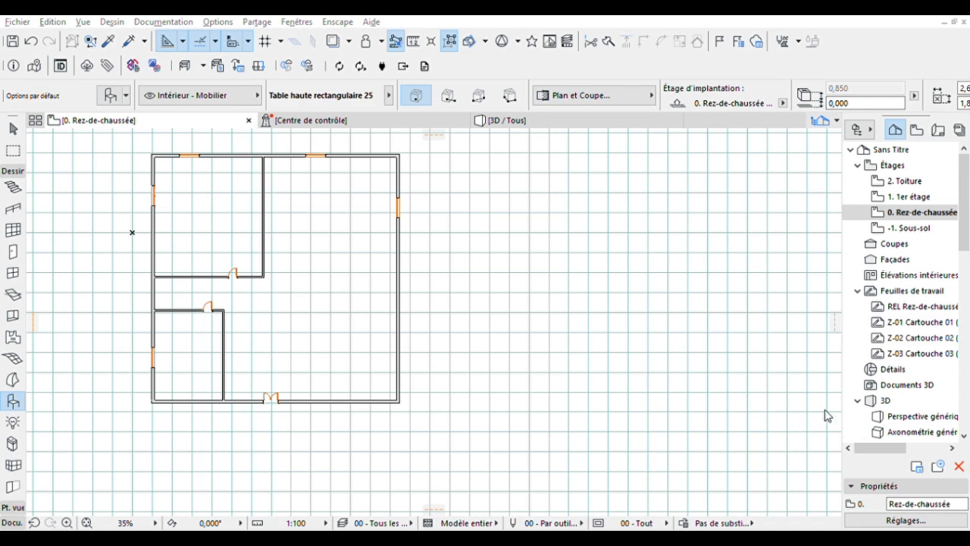
click(331, 232)
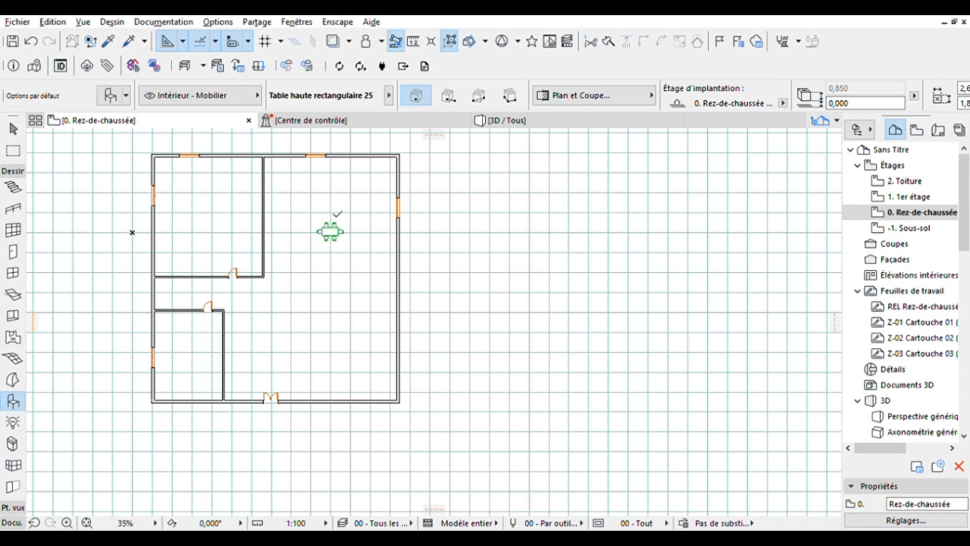
shift+click(331, 231)
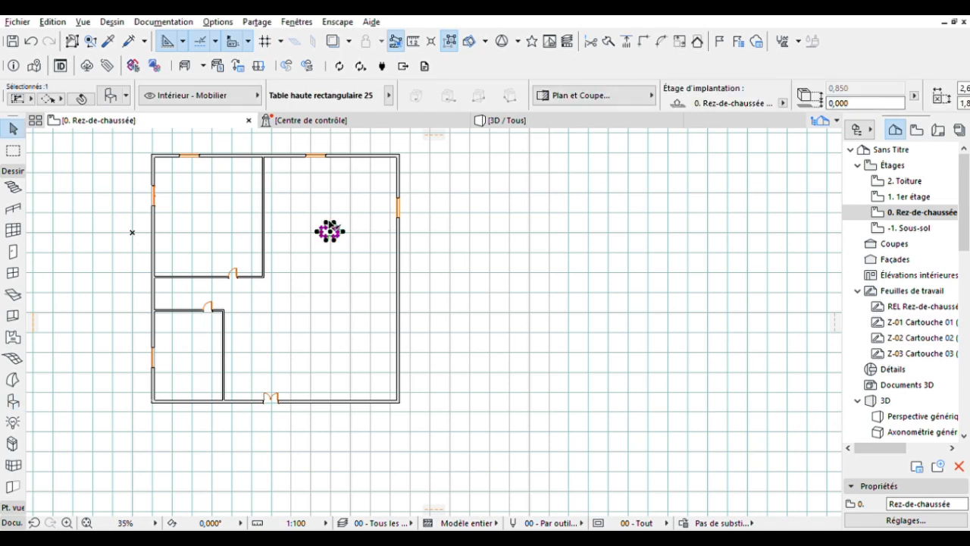
key(Delete)
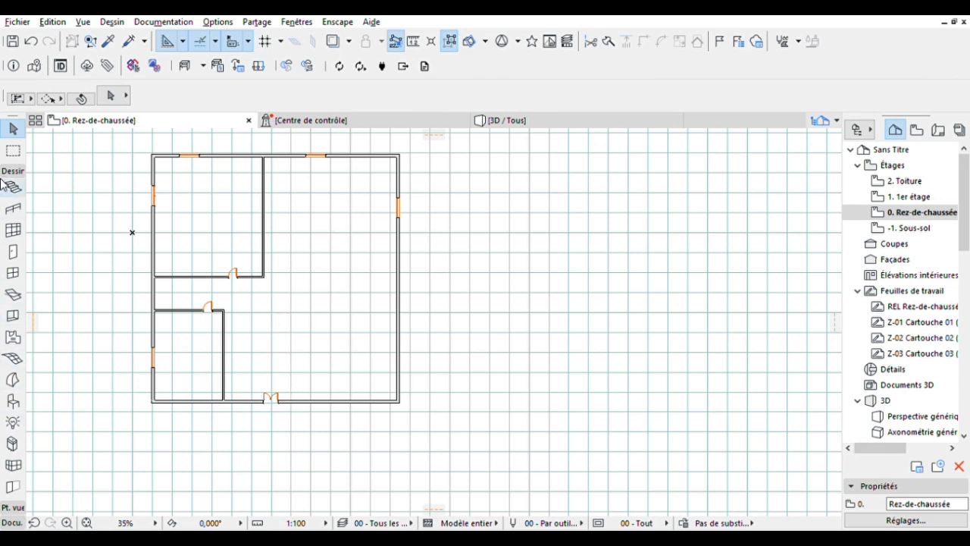
Select the entire house plan, undo a first trial copy and place a new copy beside the original, to its right
click(97, 147)
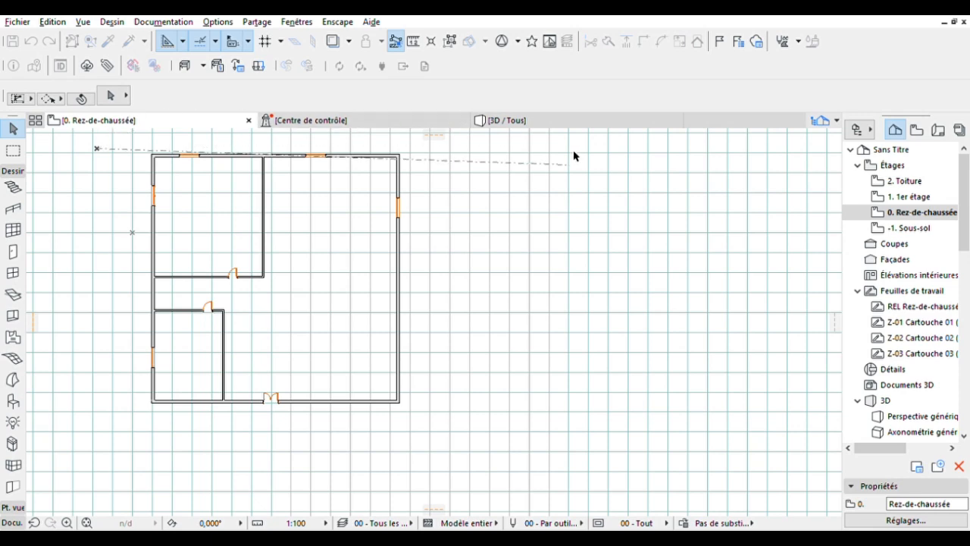
click(565, 450)
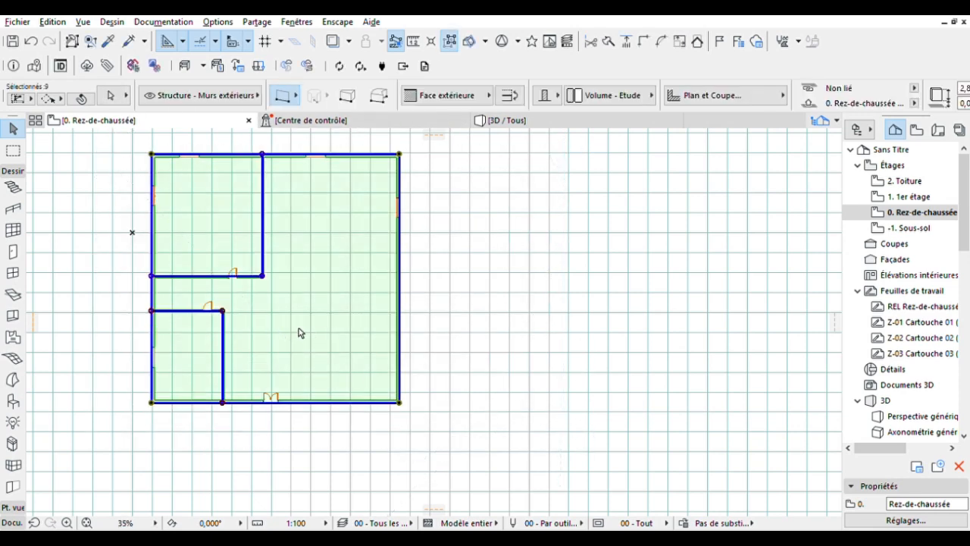
drag(299, 332, 591, 326)
middle_drag(591, 326, 199, 361)
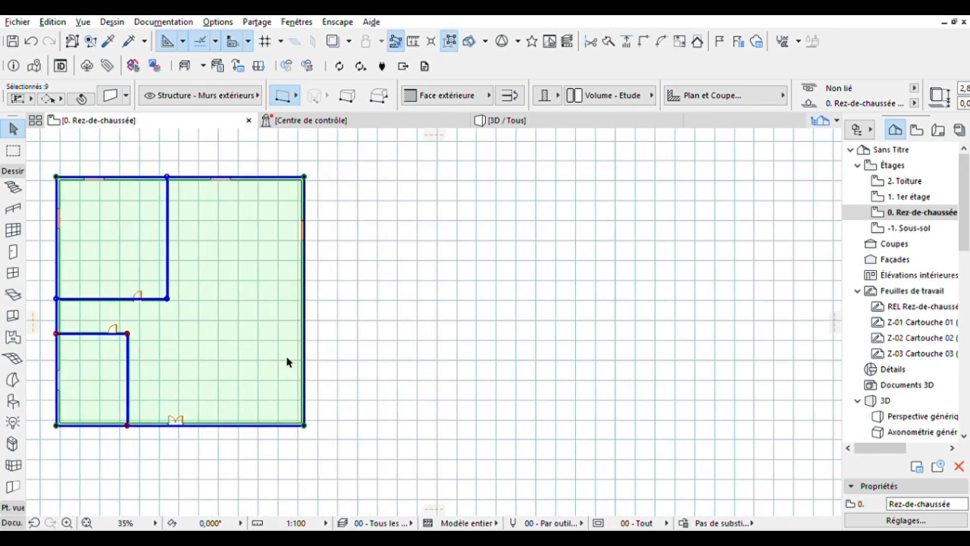
scroll(283, 362, down, 4)
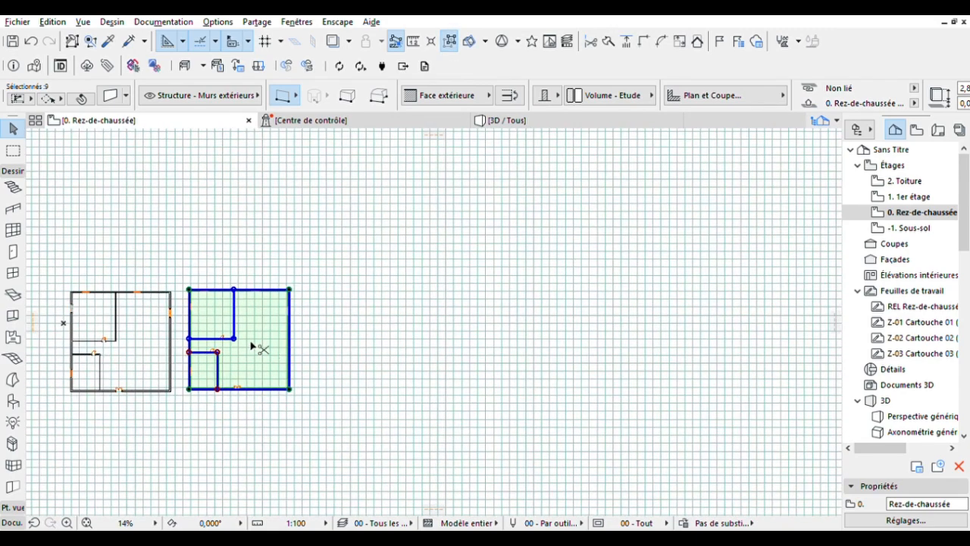
key(ctrl+z)
key(ctrl+shift+d)
click(139, 347)
click(284, 355)
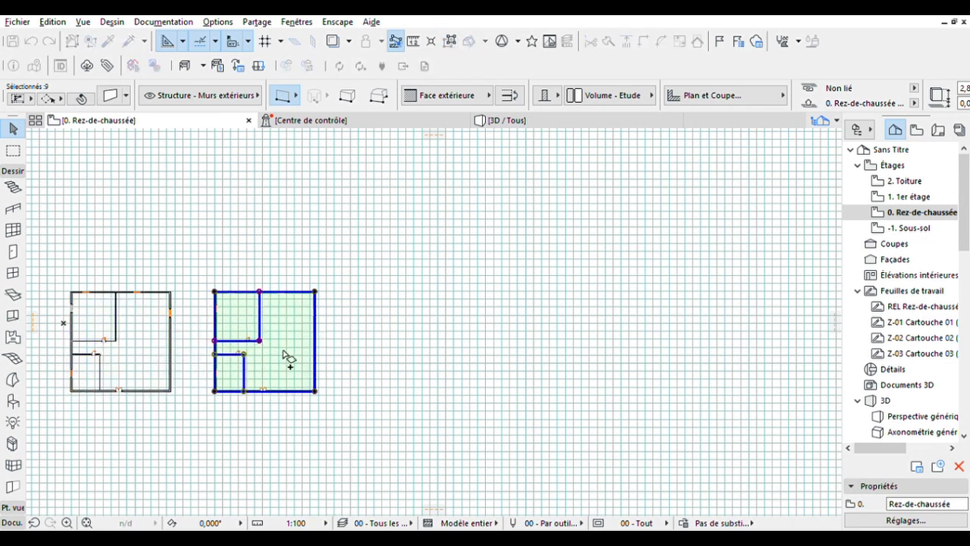
Place three more copies of the house plan in a row to the right, making five plans
key(ctrl+shift+d)
click(283, 364)
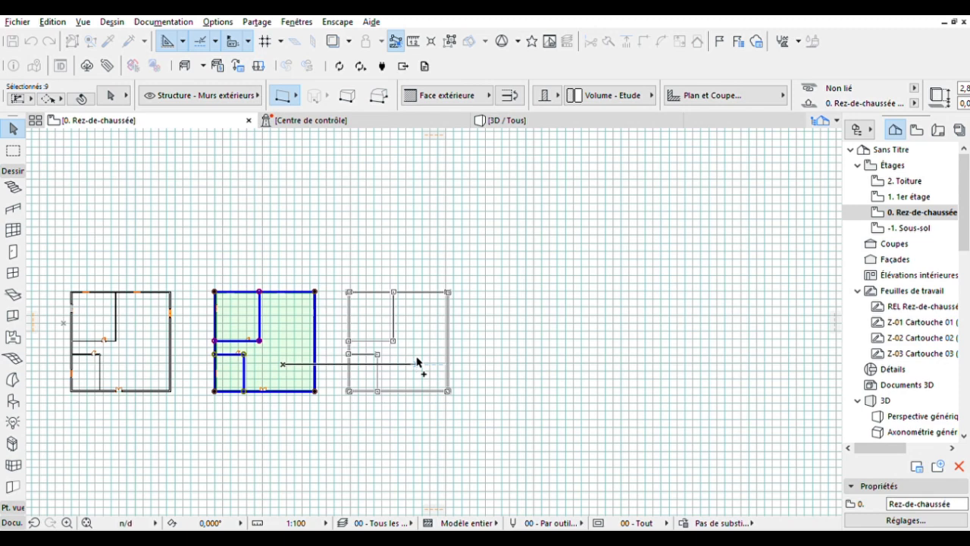
click(417, 362)
key(ctrl+shift+d)
click(417, 362)
click(564, 367)
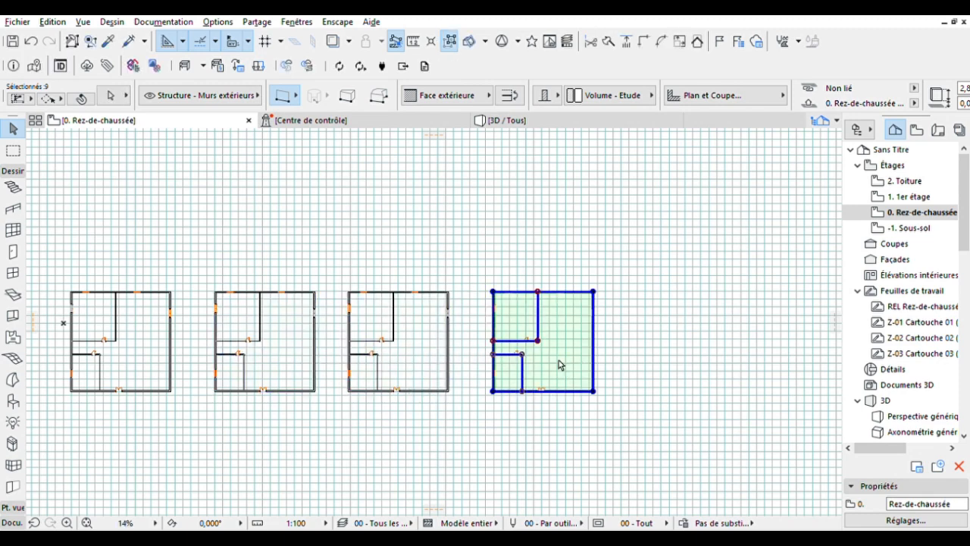
key(ctrl+shift+d)
click(560, 367)
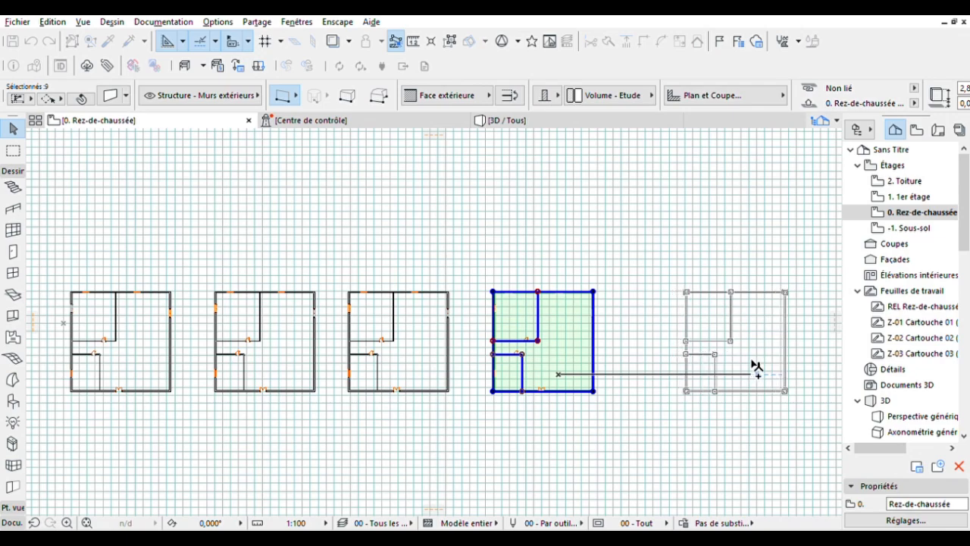
click(753, 367)
Place the text "Plan aménagé" below the leftmost house plan
scroll(288, 398, down, 1)
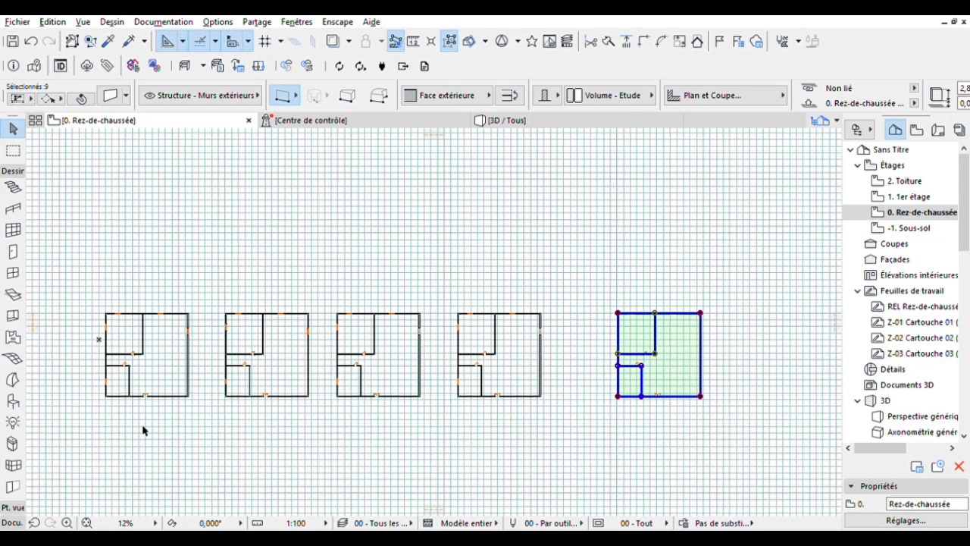
scroll(171, 400, up, 4)
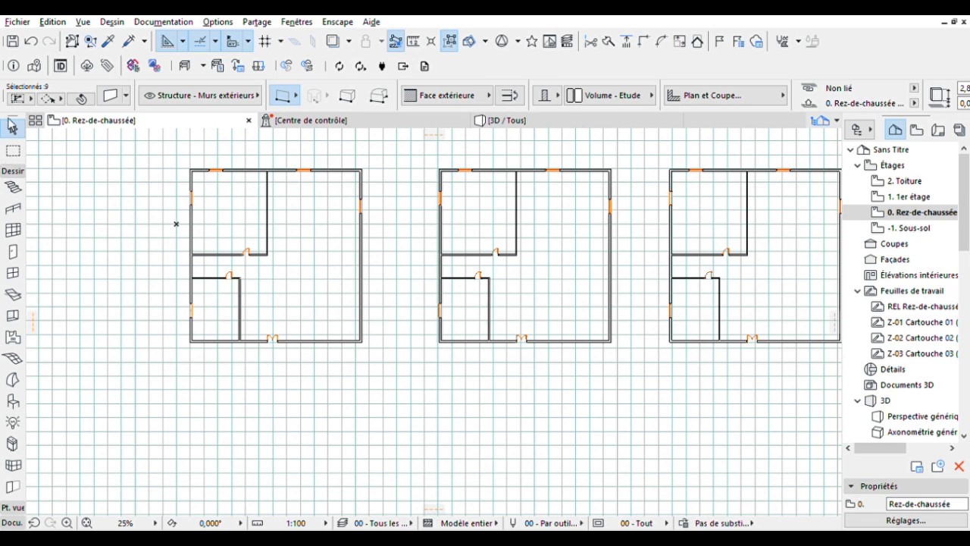
click(99, 388)
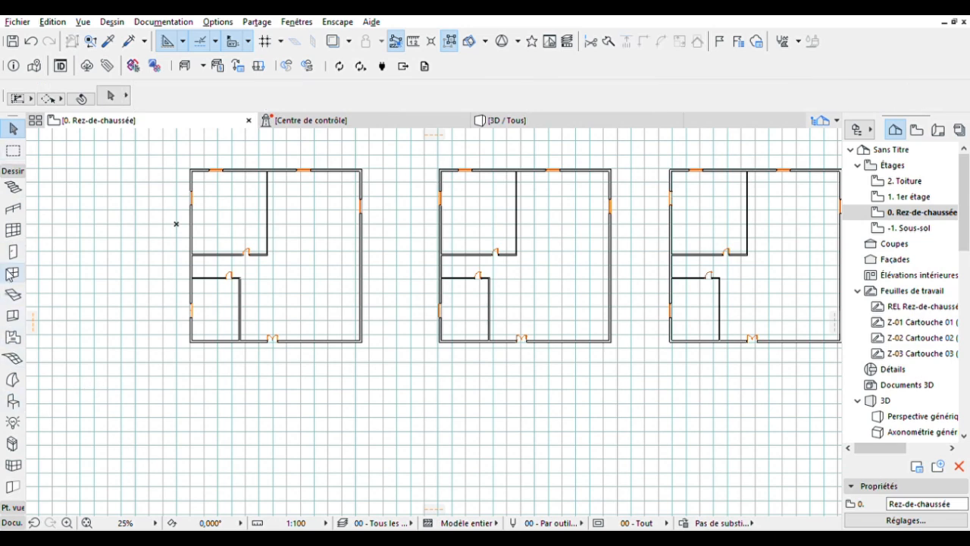
click(11, 523)
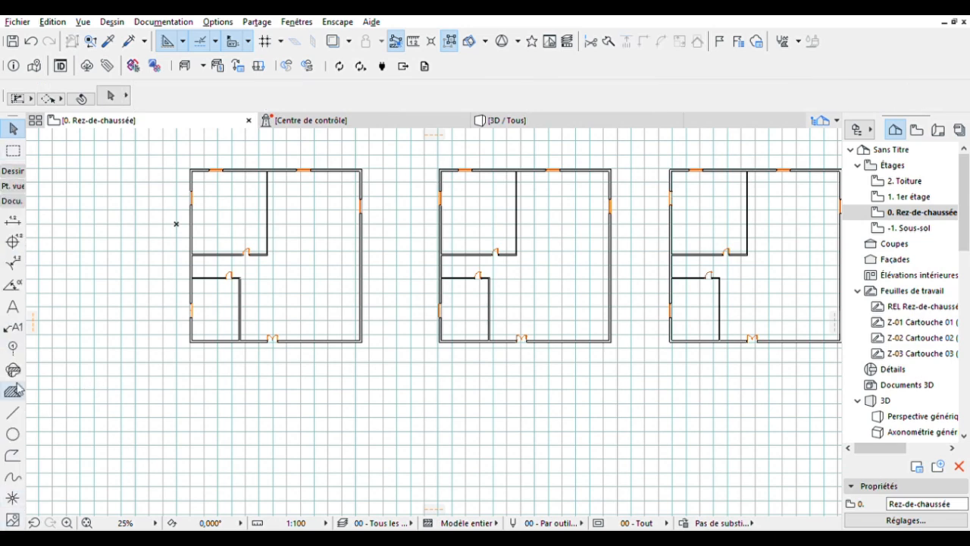
click(13, 306)
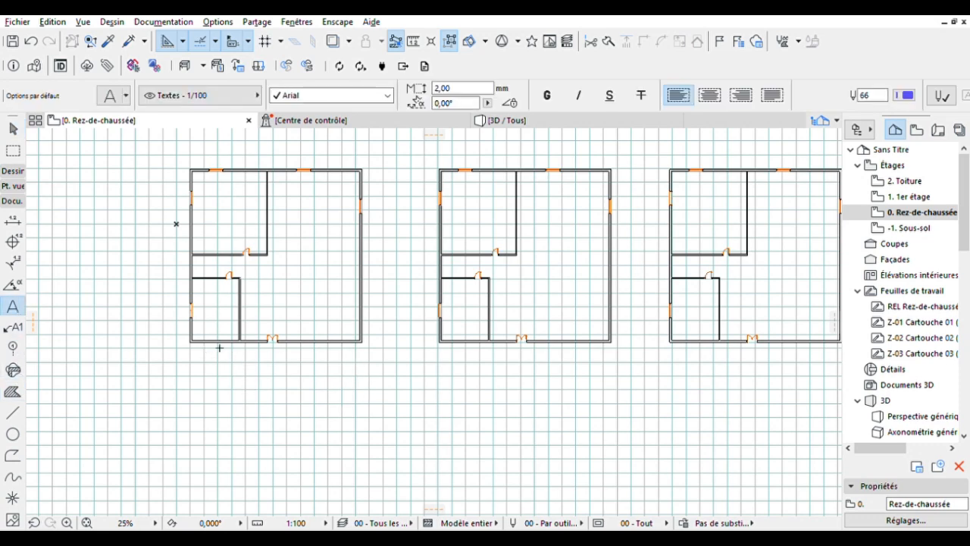
click(349, 368)
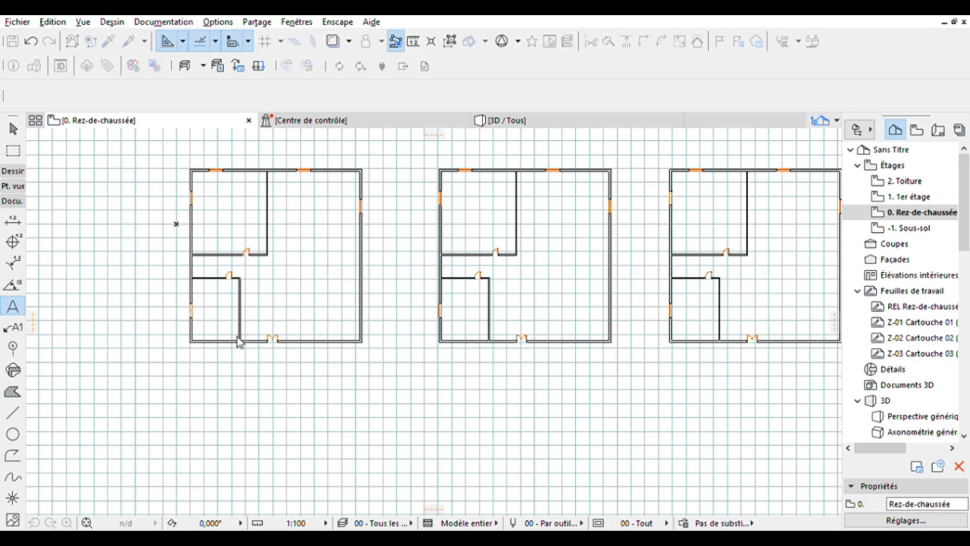
key(ctrl+v)
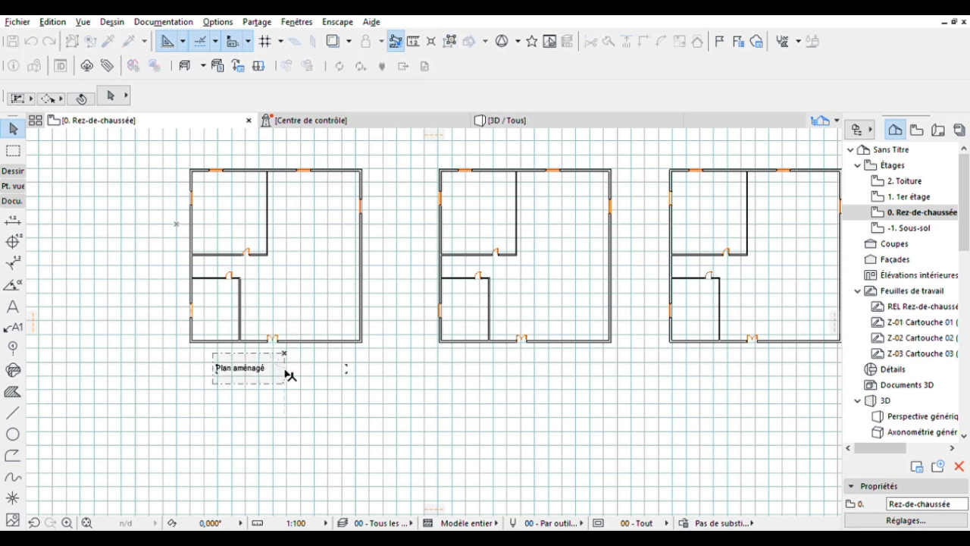
Set the text height of the "Plan aménagé" label to 10 mm
click(218, 369)
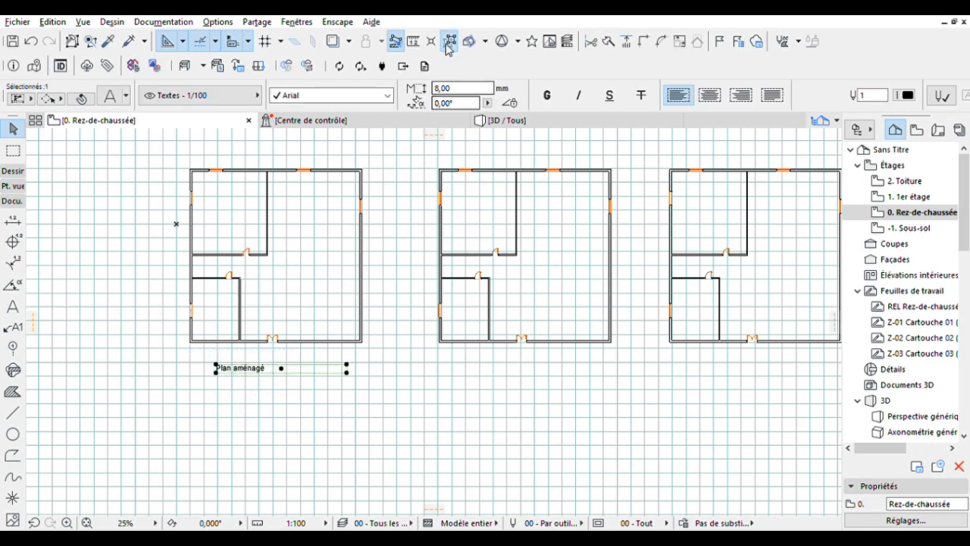
double_click(446, 86)
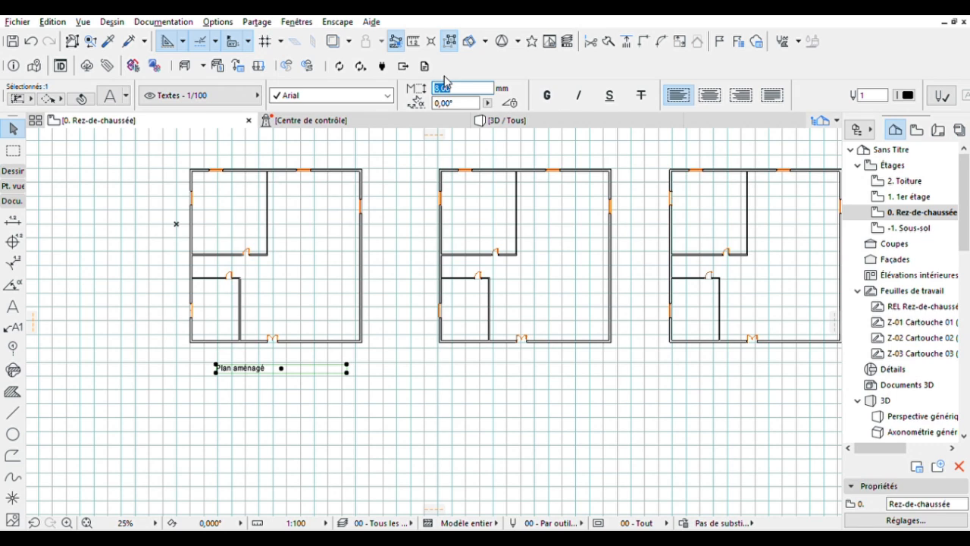
text(10)
key(Return)
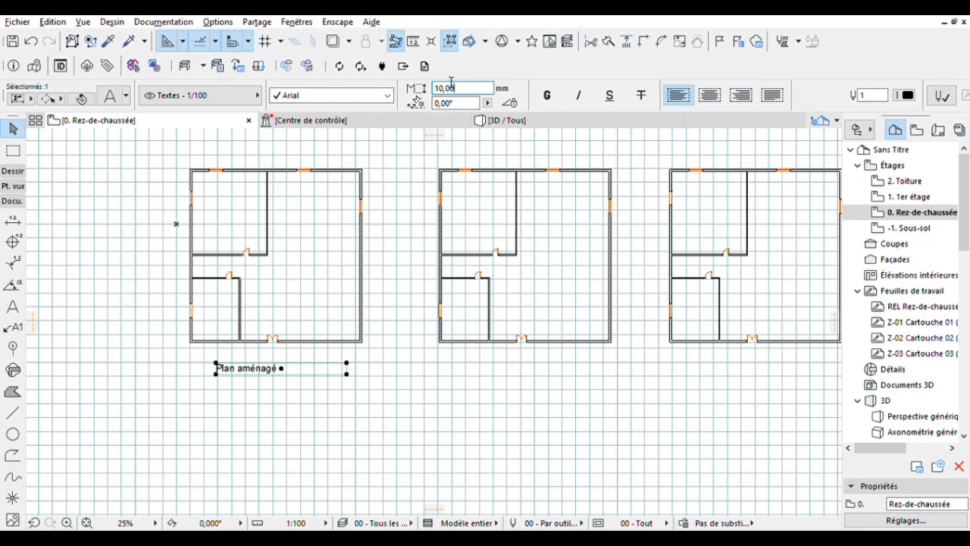
scroll(277, 394, up, 3)
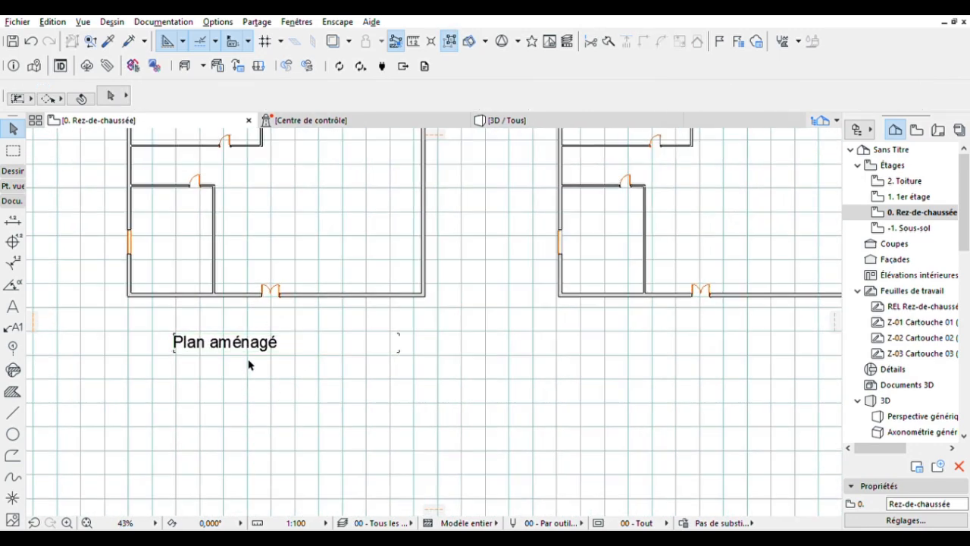
Move the "Plan aménagé" label up and to the right, centring it closer beneath the leftmost house plan
click(221, 334)
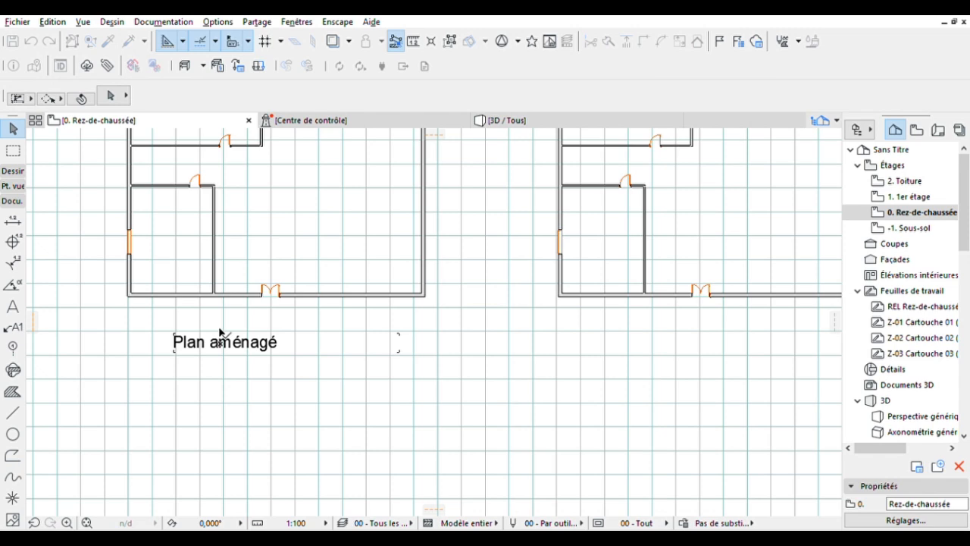
key(Escape)
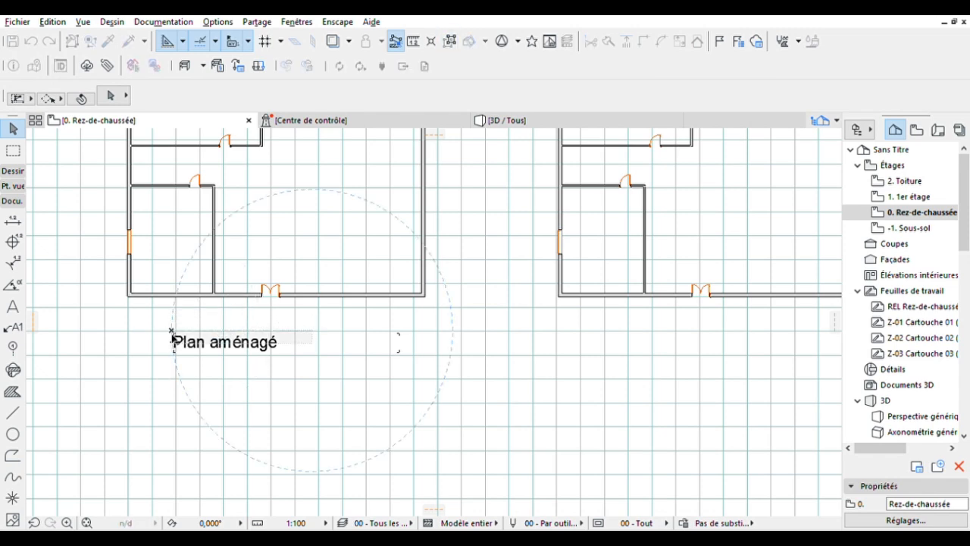
click(177, 344)
drag(179, 342, 248, 318)
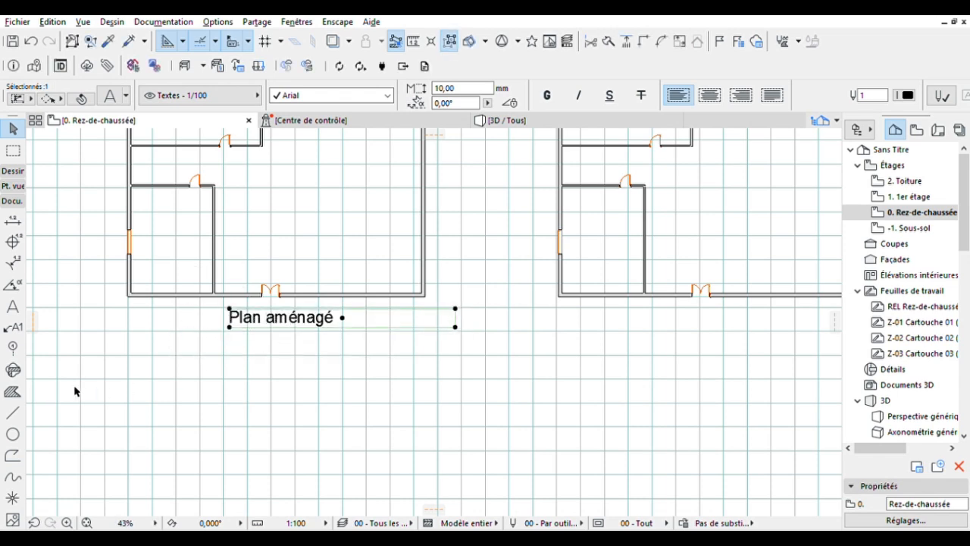
Place the text "Plan zonning" with a 9 mm text height below the second house plan
click(12, 306)
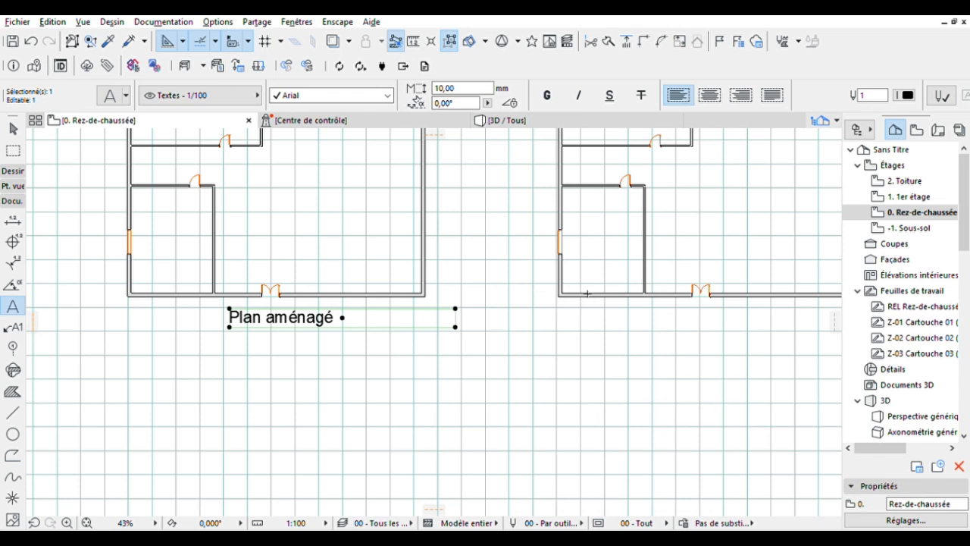
key(Escape)
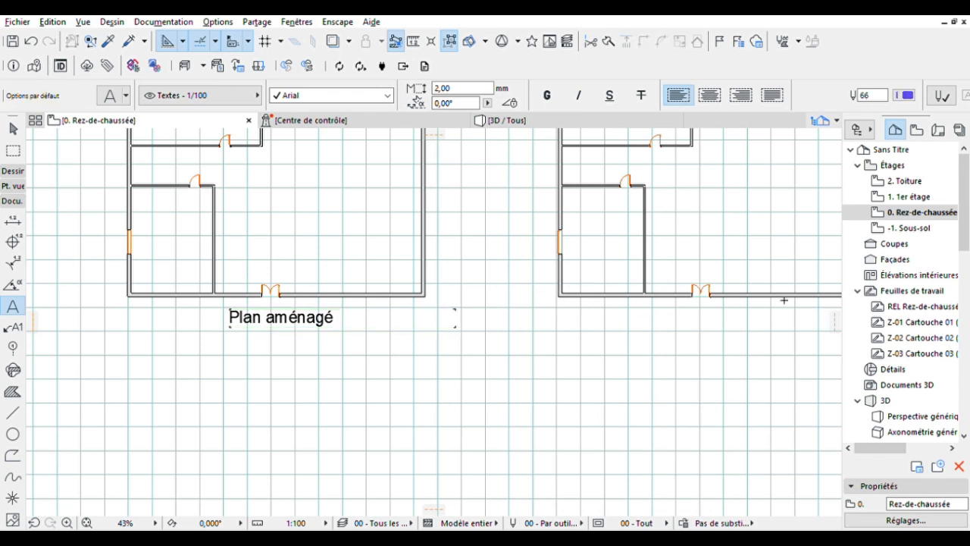
click(577, 309)
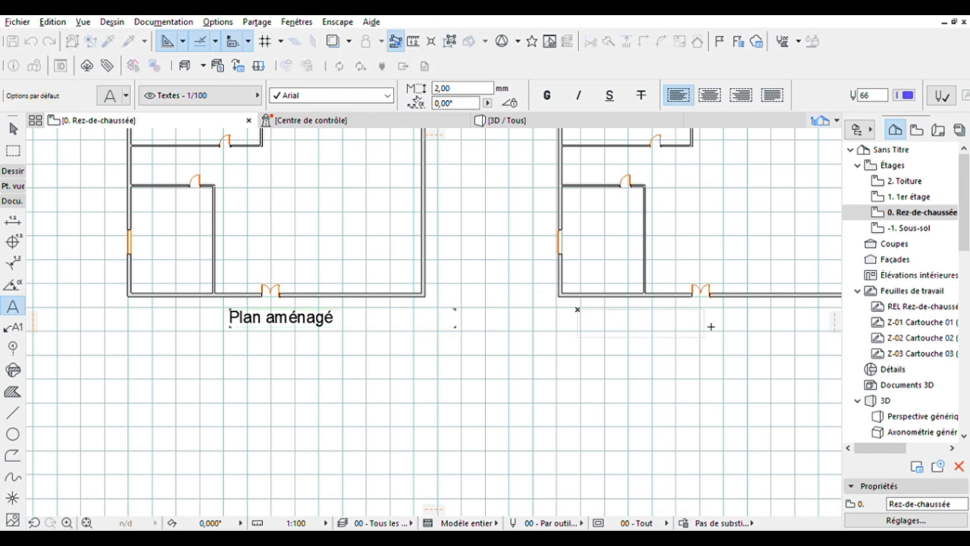
click(786, 321)
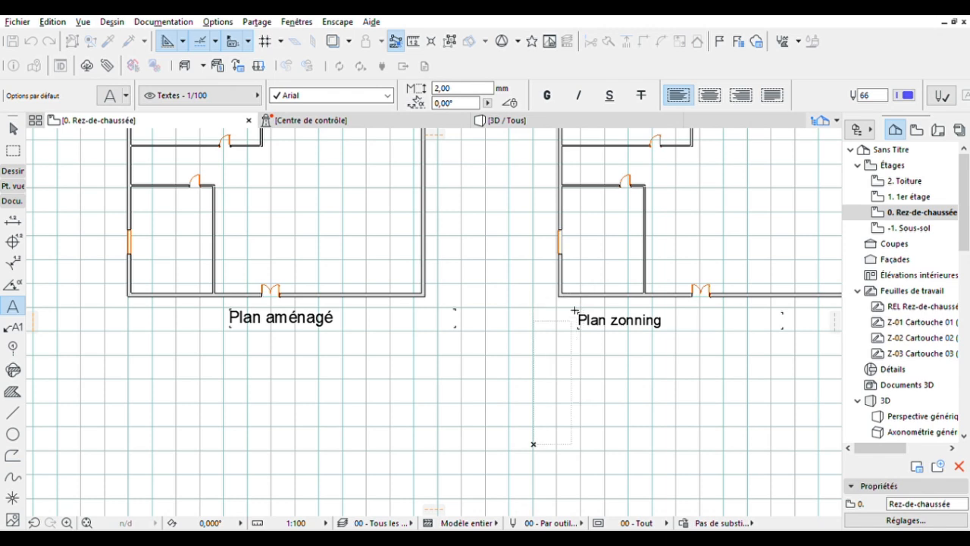
Move the "Plan zonning" label to the right, towards the middle of the second house plan
key(Escape)
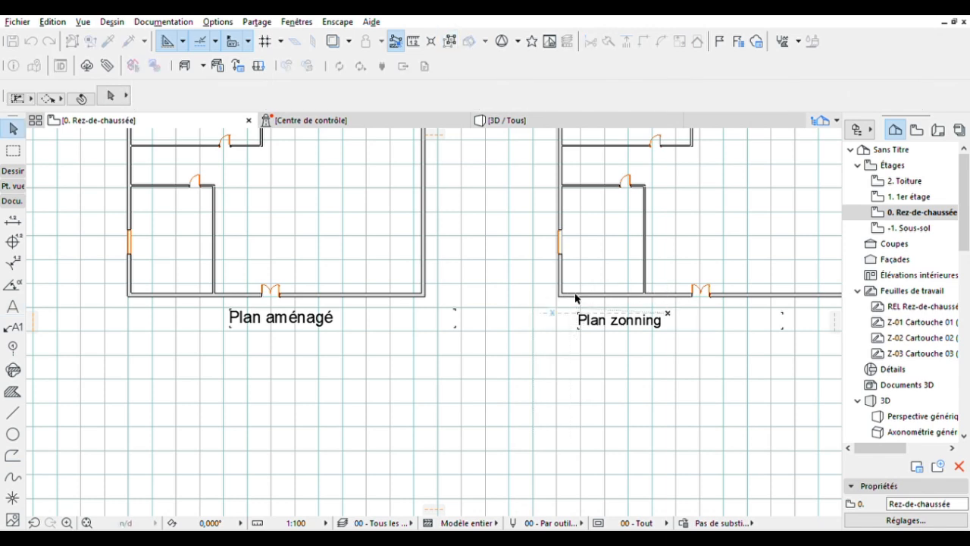
click(576, 315)
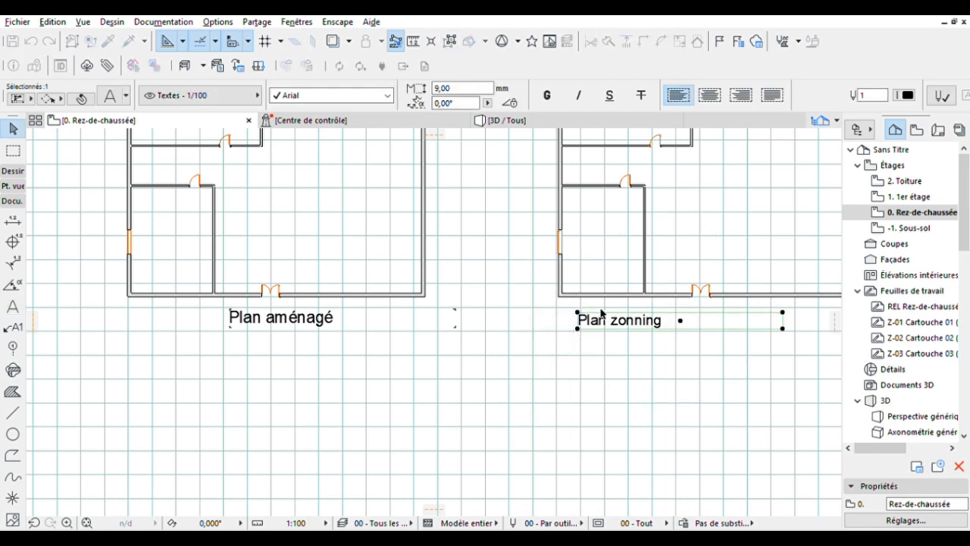
drag(616, 306, 650, 306)
Place the text "Plan calpinage" below the third house plan
scroll(643, 349, down, 3)
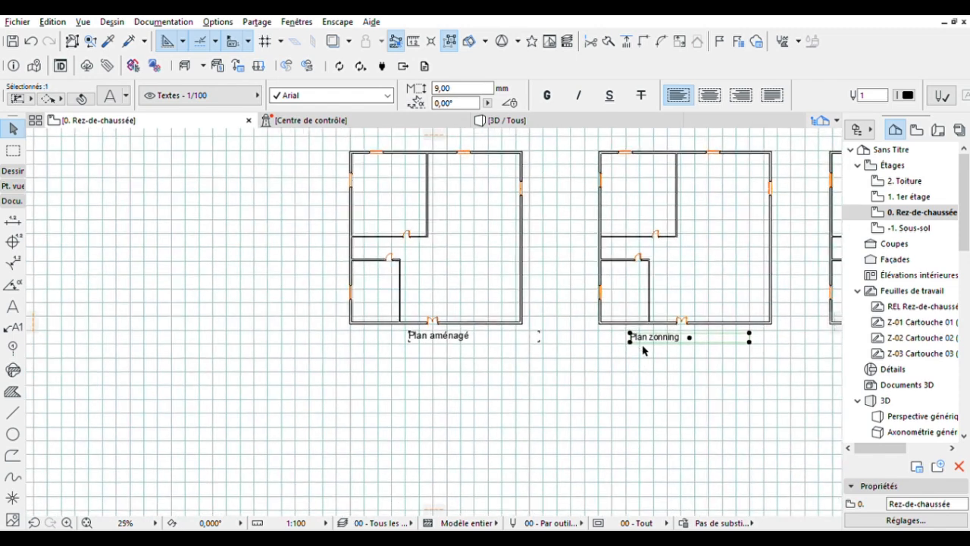
middle_drag(649, 353, 498, 361)
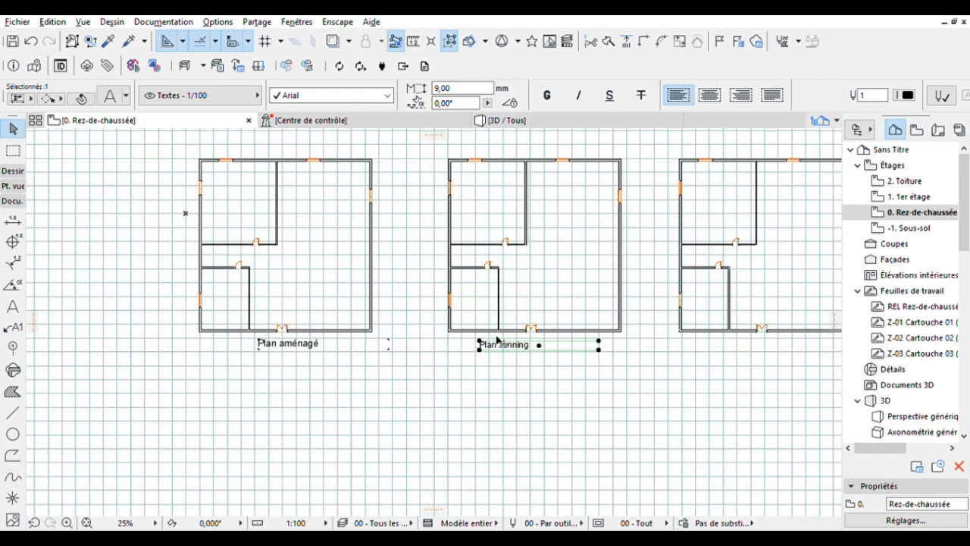
click(25, 307)
click(12, 306)
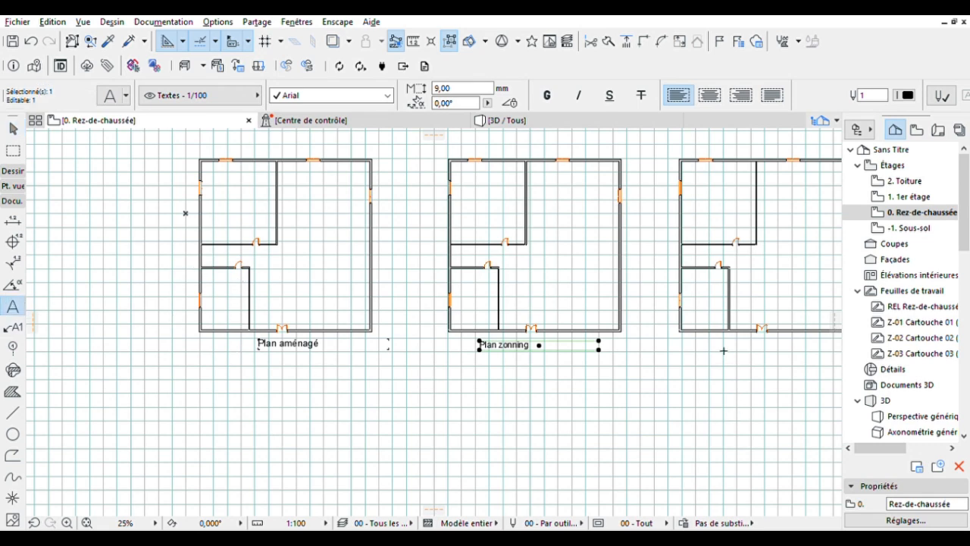
key(Escape)
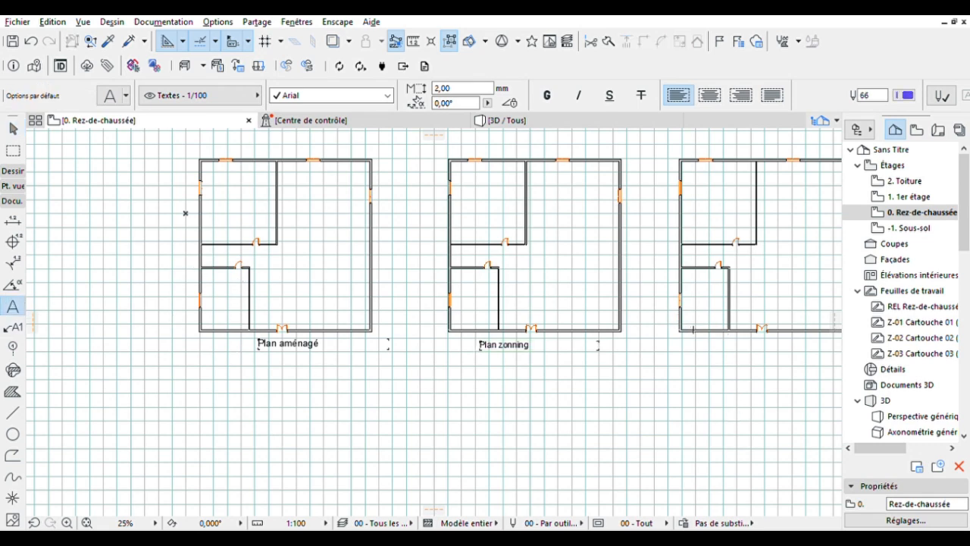
click(683, 344)
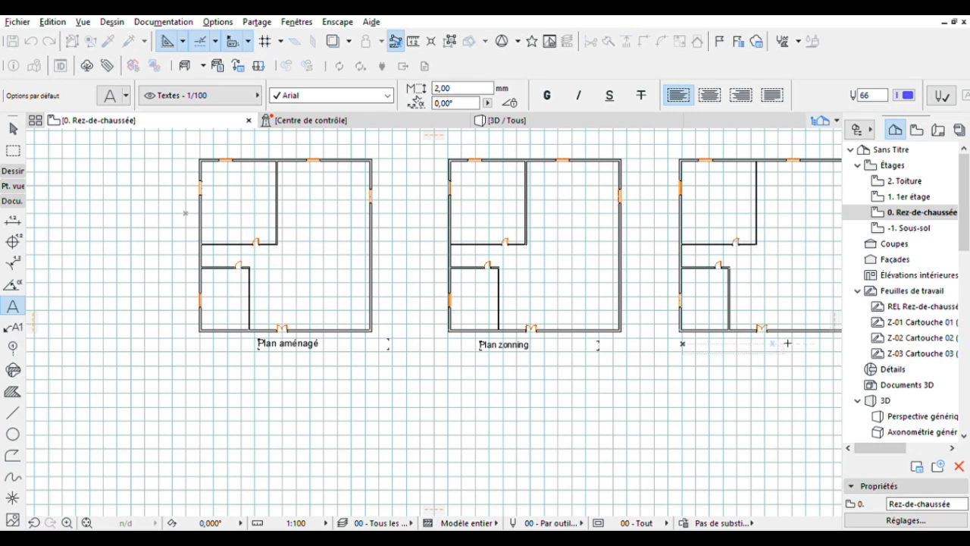
click(819, 345)
key(Escape)
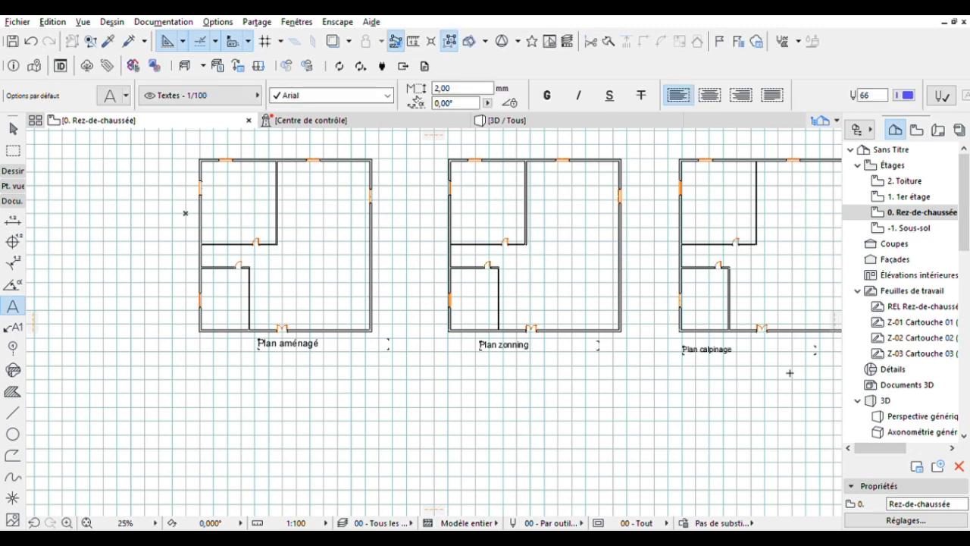
Move the "Plan calpinage" label to the right, towards the middle of the third house plan
key(Escape)
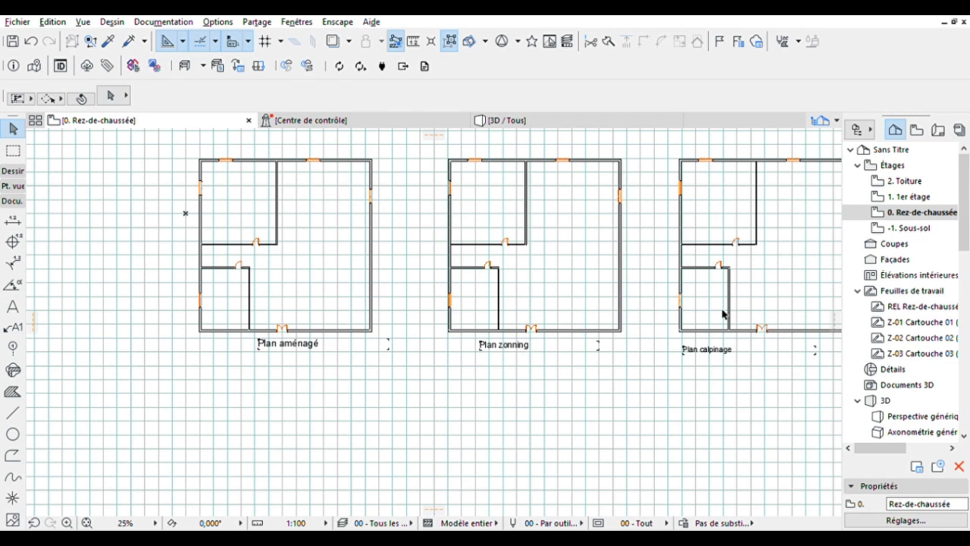
click(715, 337)
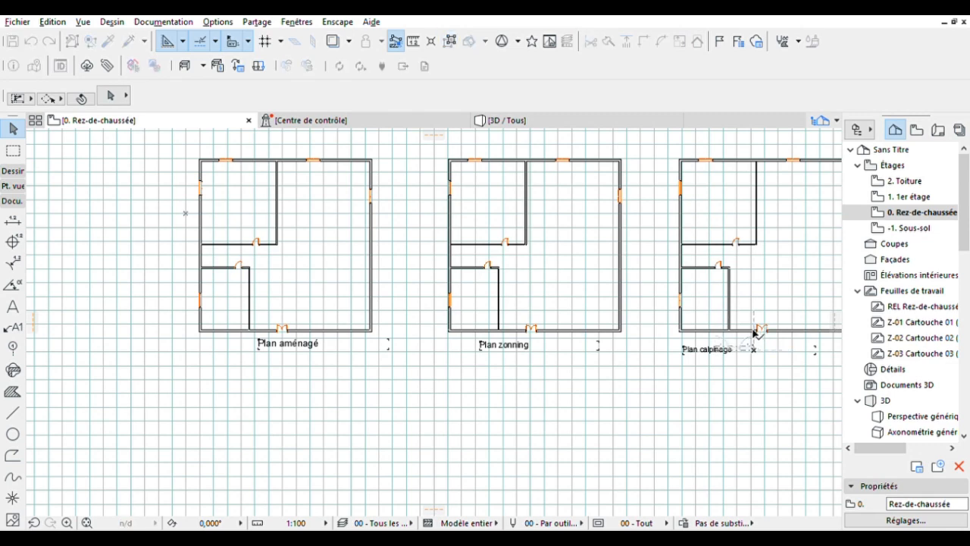
click(719, 345)
drag(719, 345, 764, 344)
click(722, 368)
Place the text "Plan cotation" below the fourth house plan
middle_drag(724, 368, 329, 427)
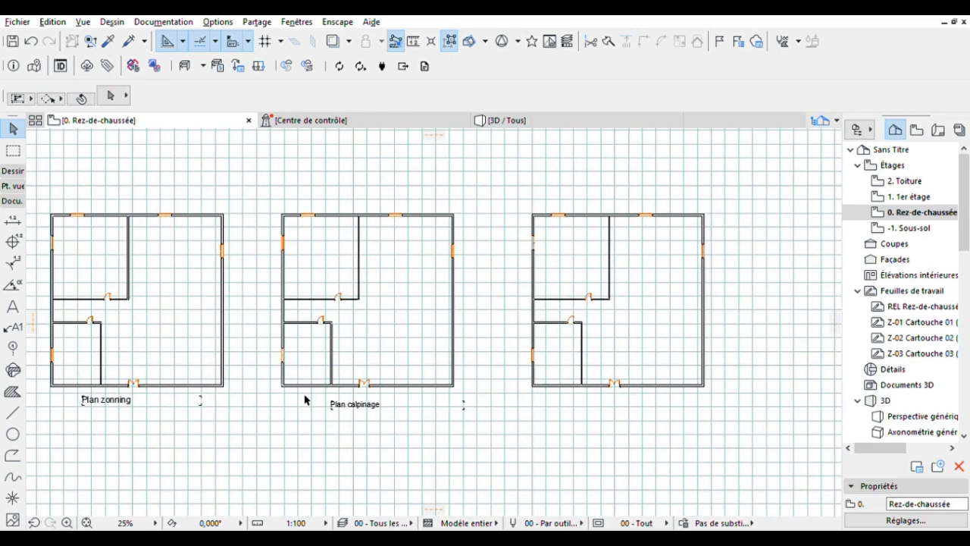
scroll(133, 387, down, 1)
scroll(133, 386, down, 1)
middle_drag(134, 384, 181, 394)
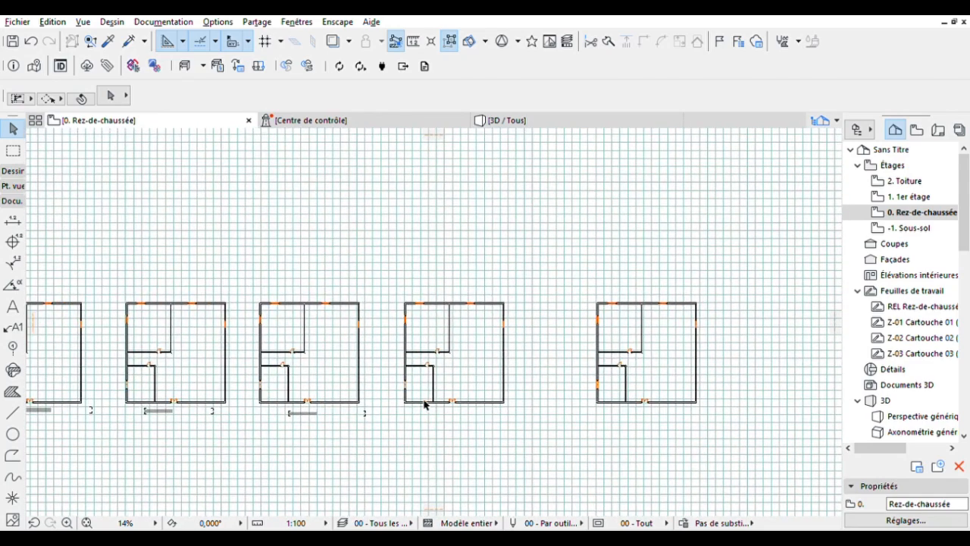
scroll(309, 431, up, 3)
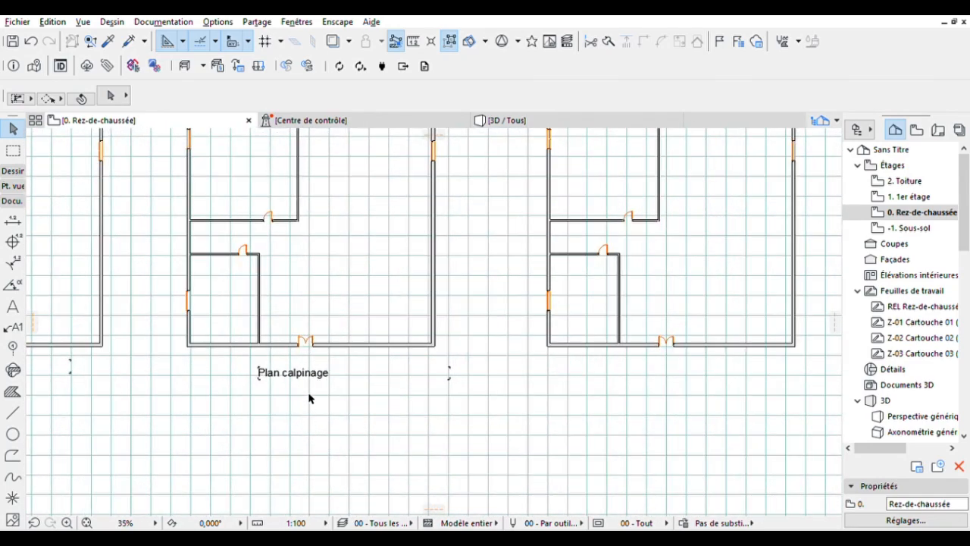
click(12, 306)
click(609, 364)
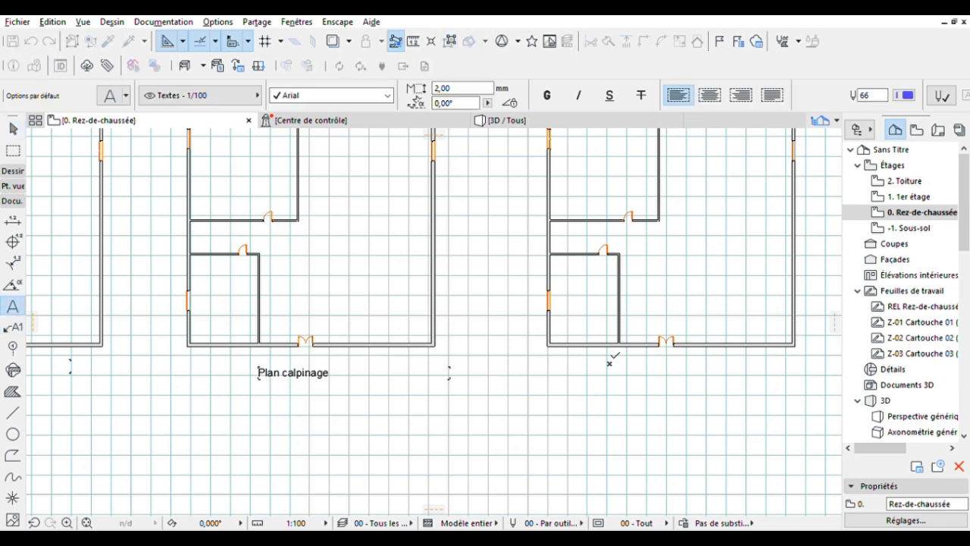
click(766, 401)
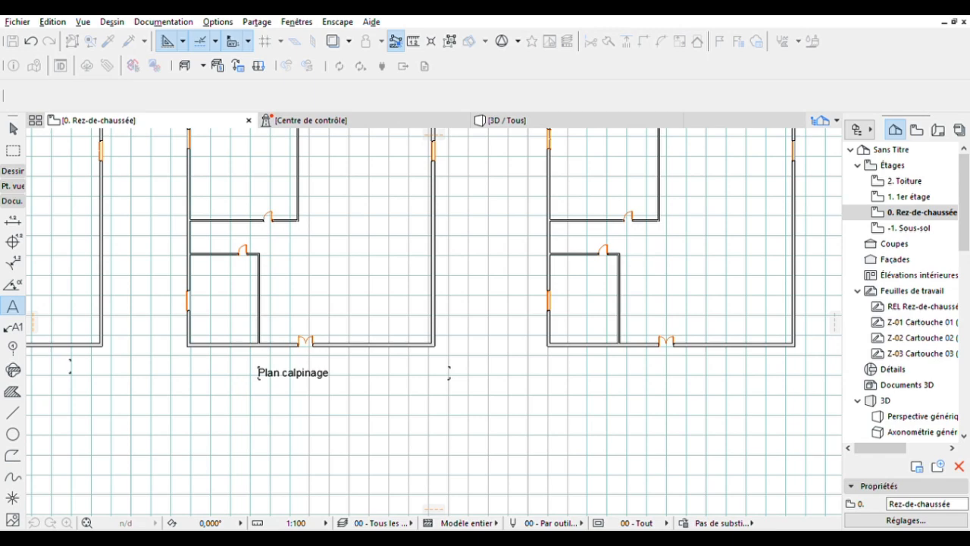
click(642, 390)
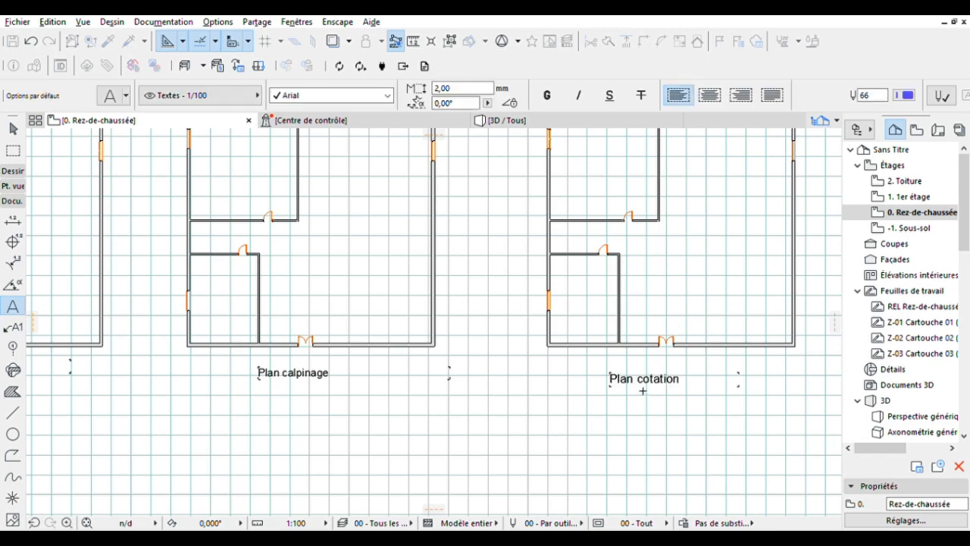
Place a text label below the fifth house plan
scroll(639, 400, down, 3)
middle_drag(643, 414, 403, 424)
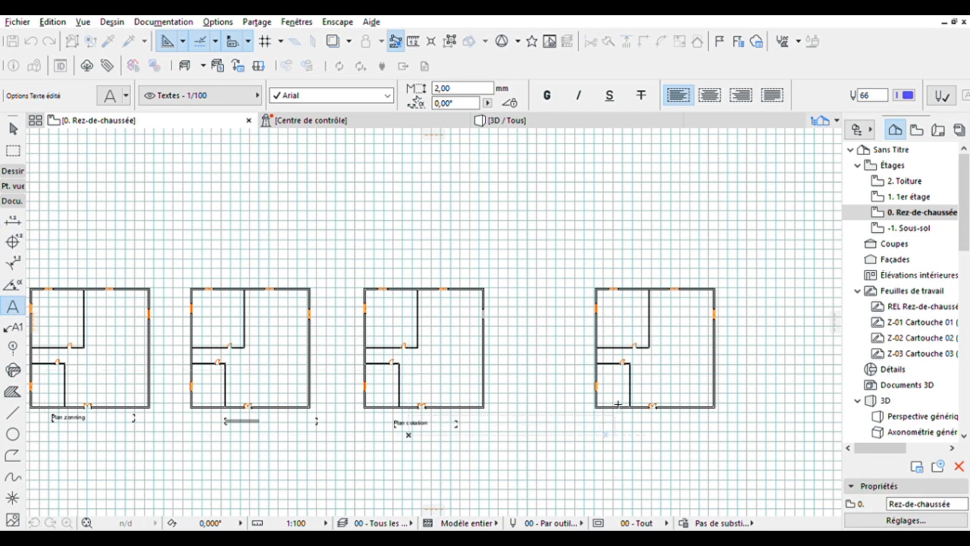
drag(619, 407, 657, 425)
key(Escape)
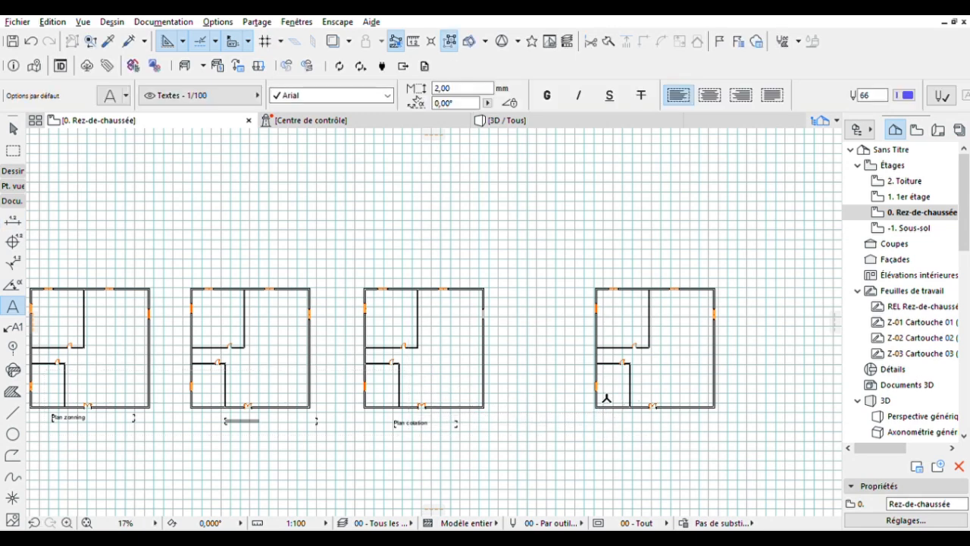
click(607, 419)
click(686, 429)
Fill the zoning plan's upper-left room with Volume - Zone 04, its lower-left room with Volume - Zone 01 and the remaining area with Volume - Zone 02
scroll(567, 457, down, 2)
middle_drag(415, 385, 820, 384)
scroll(667, 386, up, 3)
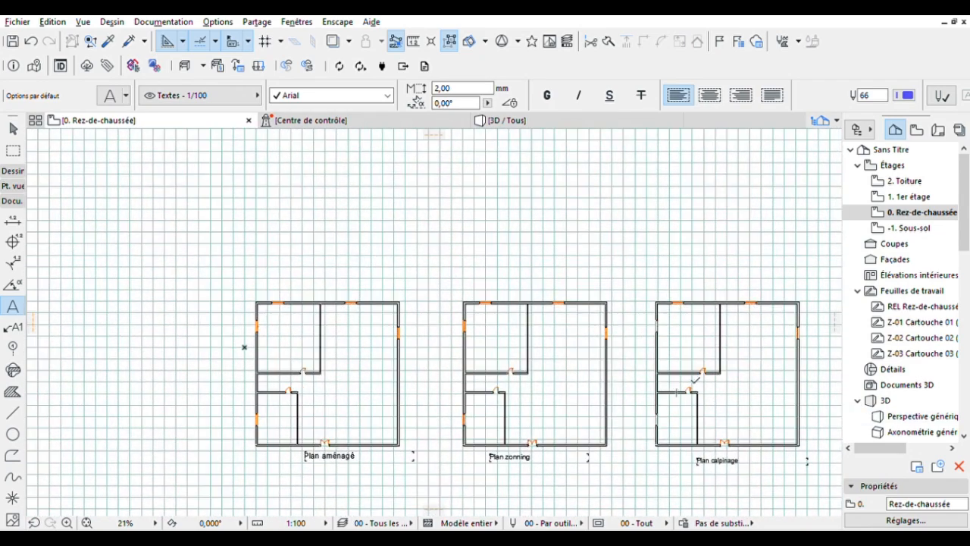
scroll(752, 337, up, 1)
middle_drag(753, 338, 633, 326)
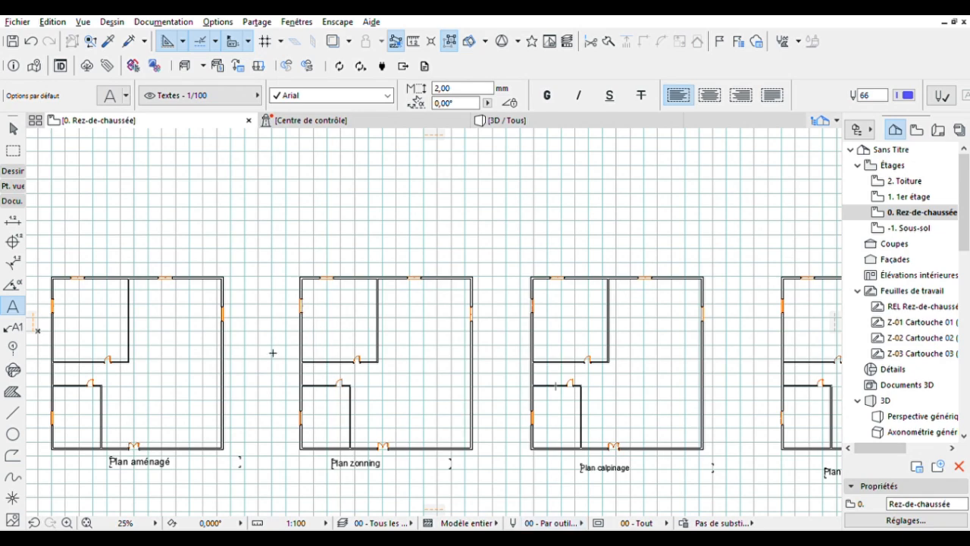
scroll(394, 345, up, 1)
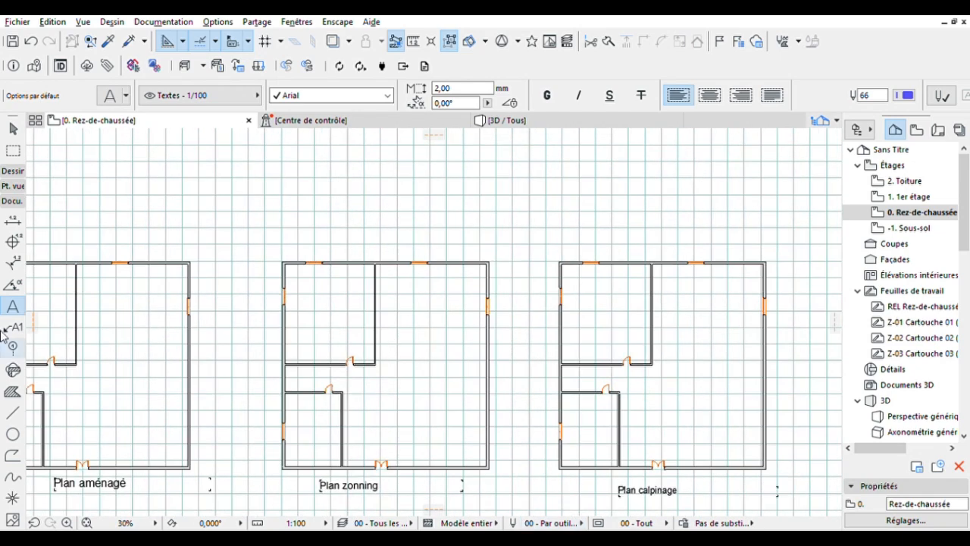
click(10, 387)
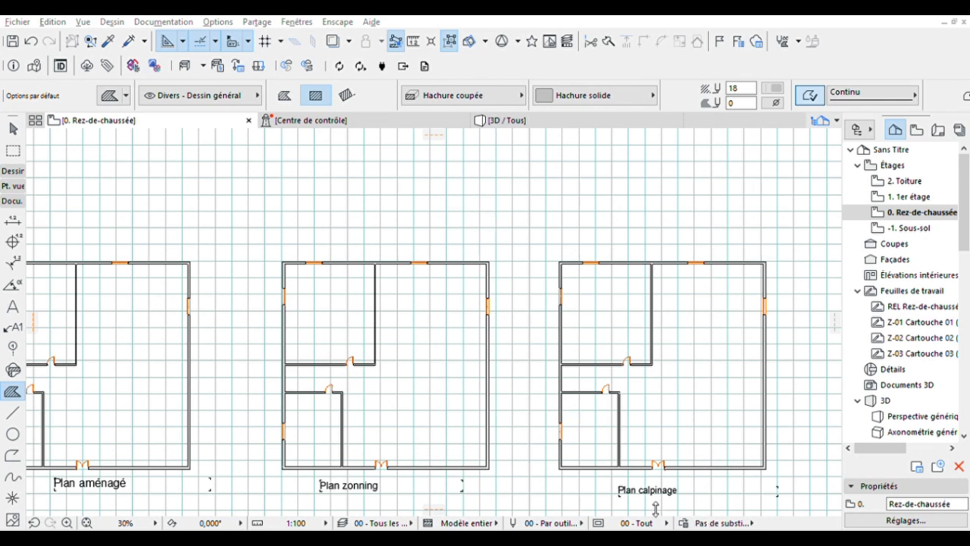
click(724, 483)
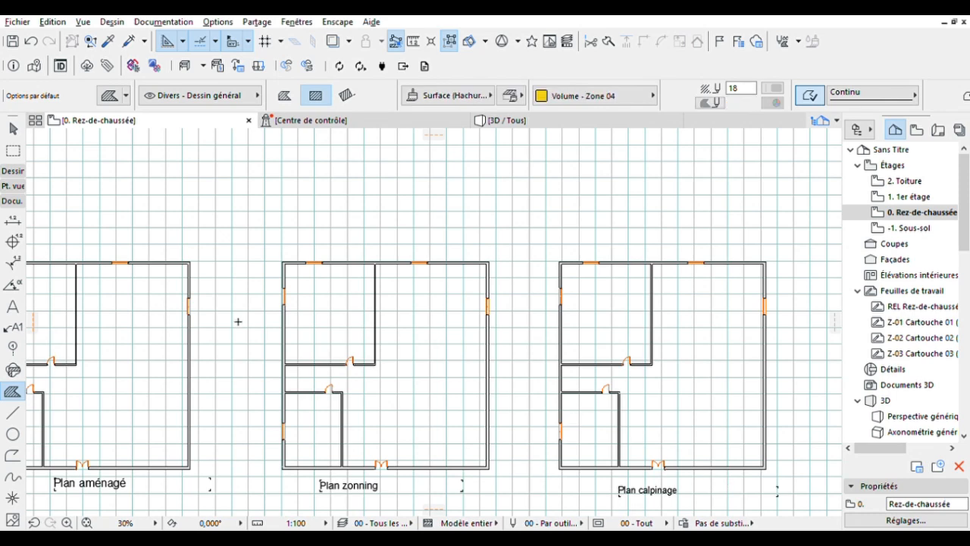
click(363, 298)
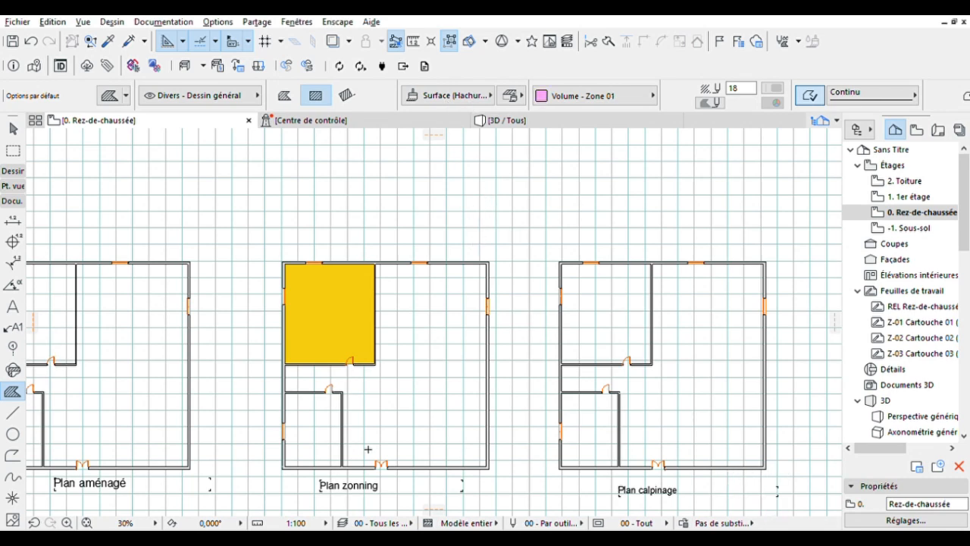
click(329, 405)
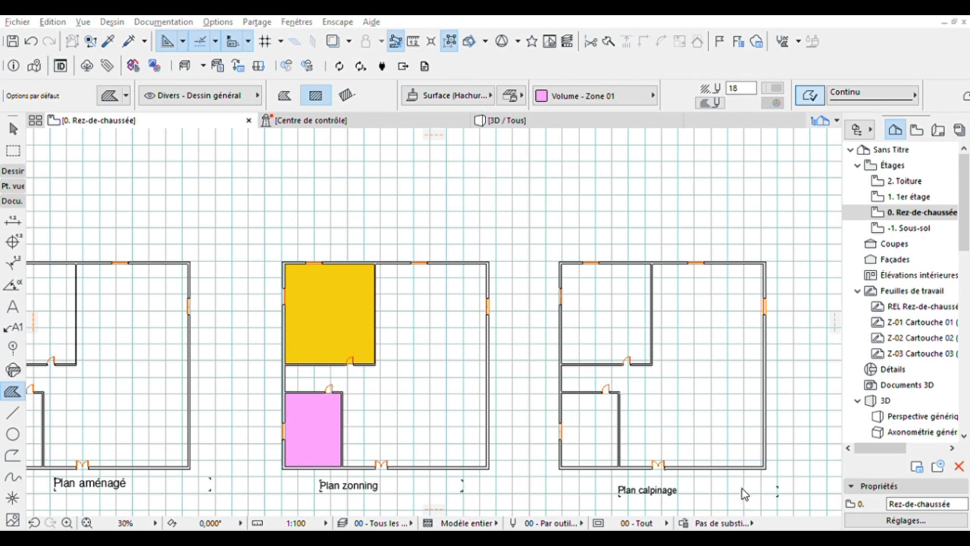
click(413, 356)
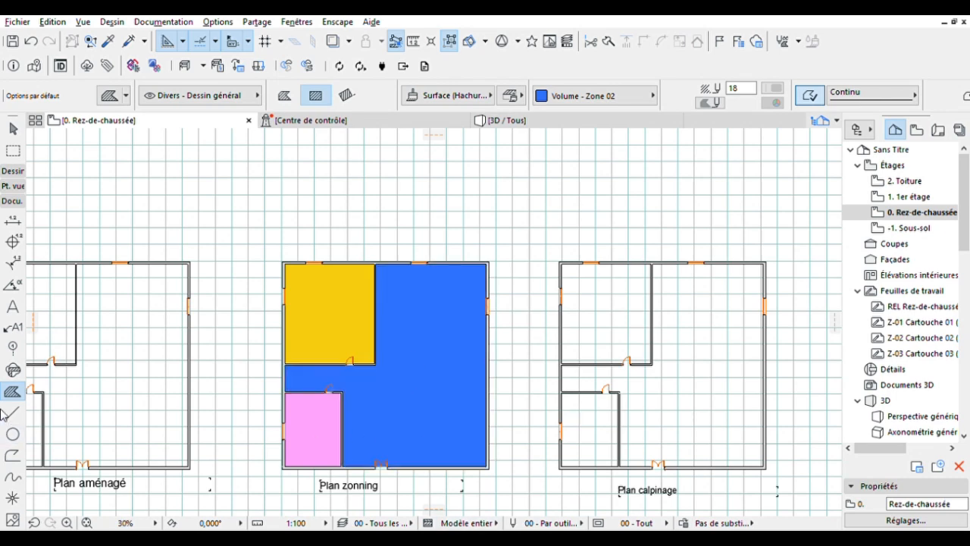
Place the text "Chambre 1" in the yellow upper-left room of the zoning plan
click(10, 304)
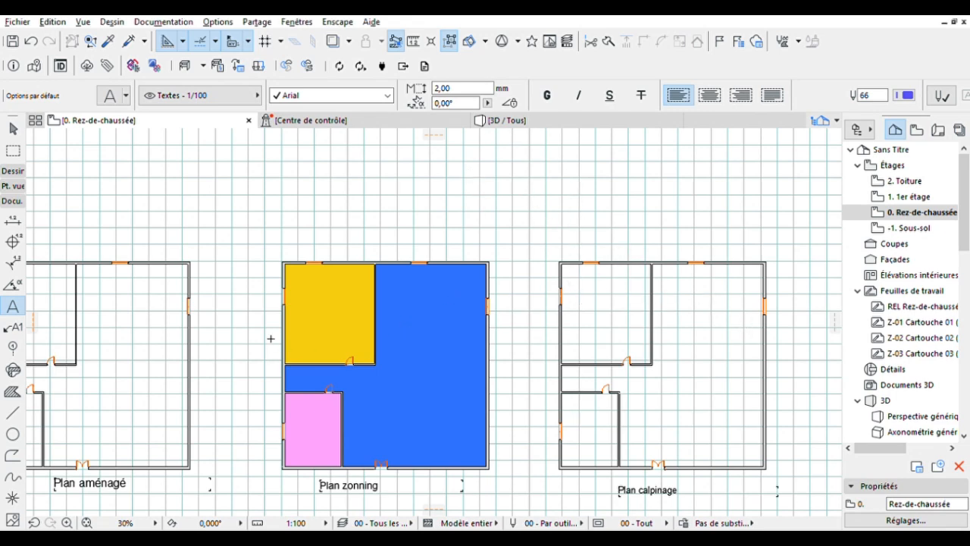
click(352, 324)
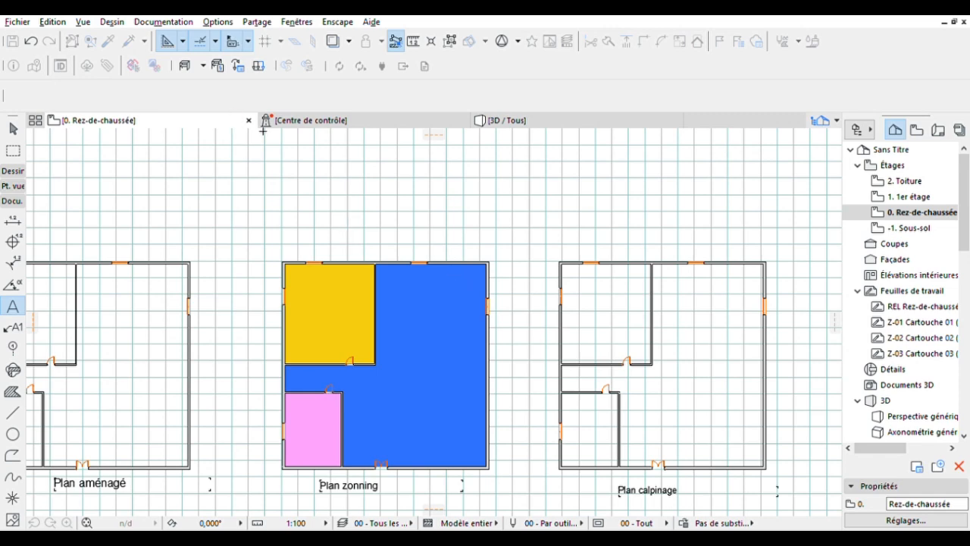
click(314, 311)
text(Chambre 1)
key(Escape)
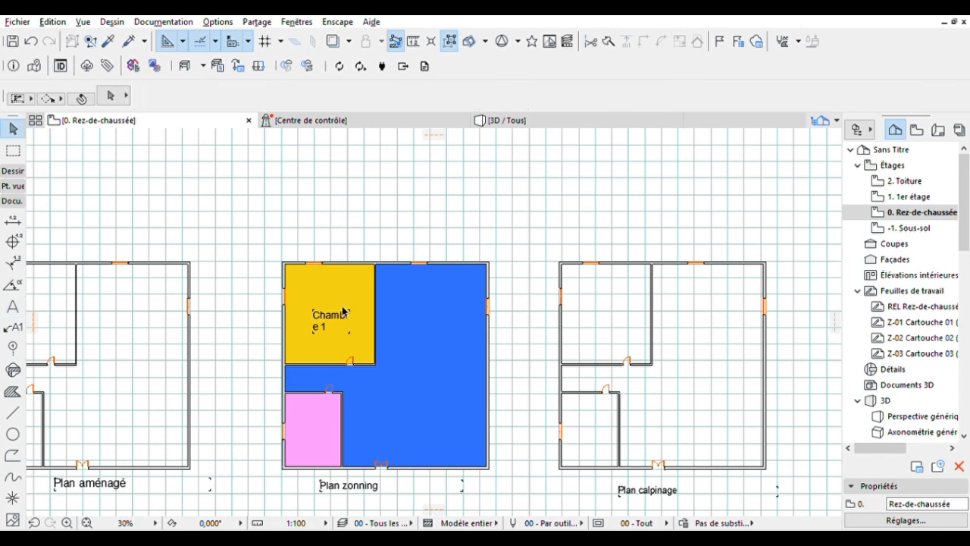
Widen the "Chambre 1" text box to fit one line and shift the label slightly left and down within its room
drag(346, 309, 399, 329)
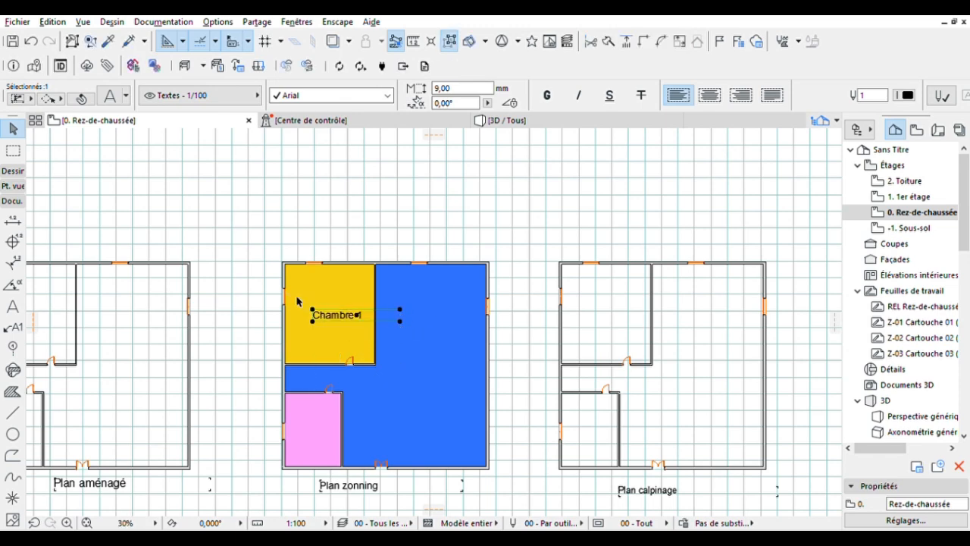
drag(333, 303, 321, 307)
click(317, 203)
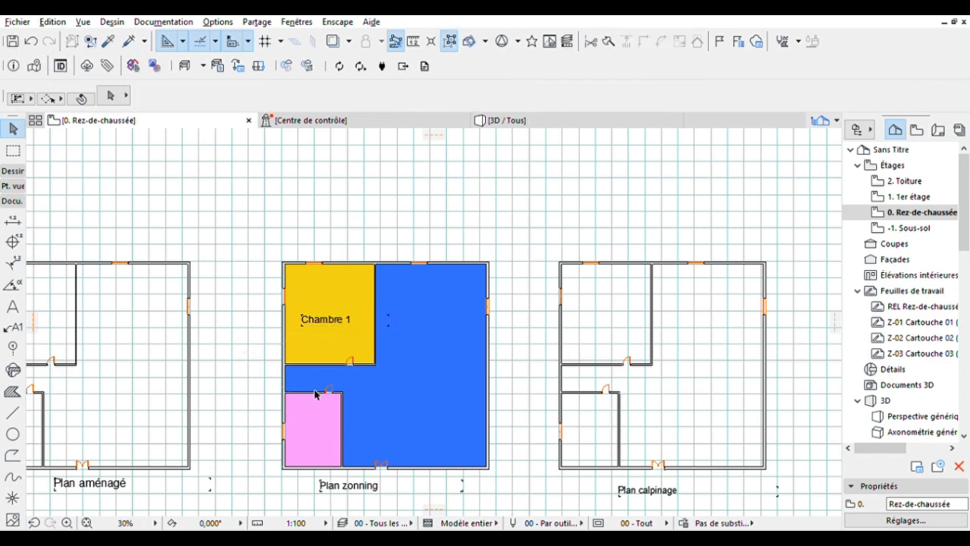
Place the text "Chambre 2" in the pink lower-left room of the zoning plan
scroll(313, 434, up, 5)
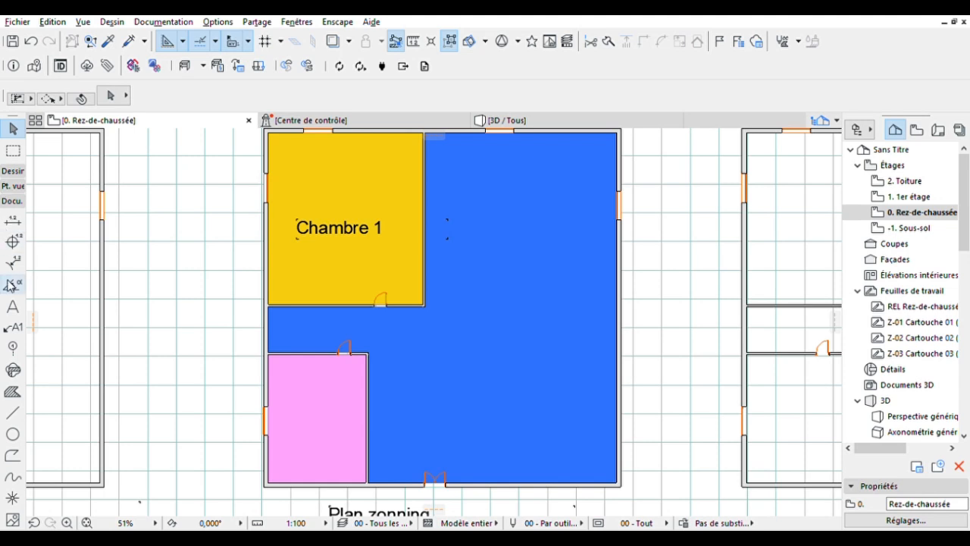
click(16, 304)
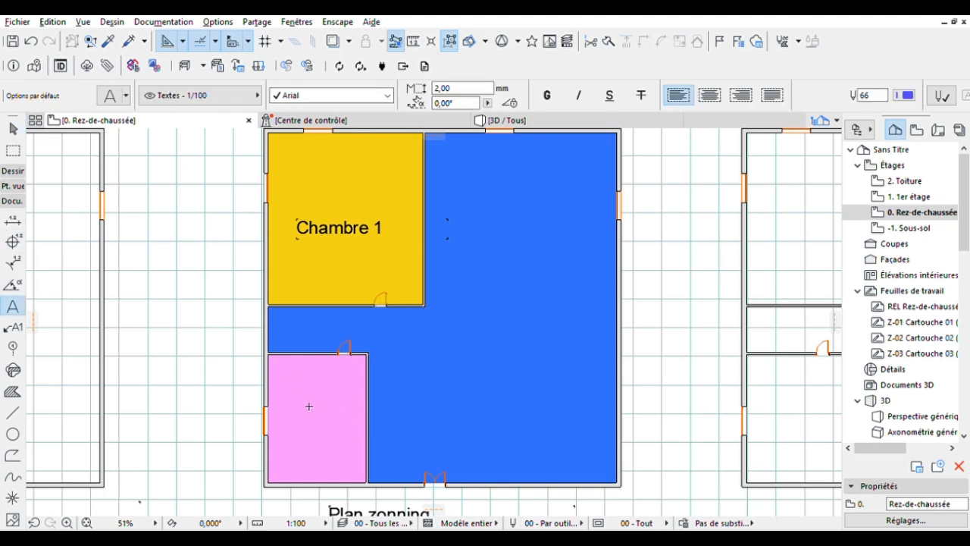
click(366, 419)
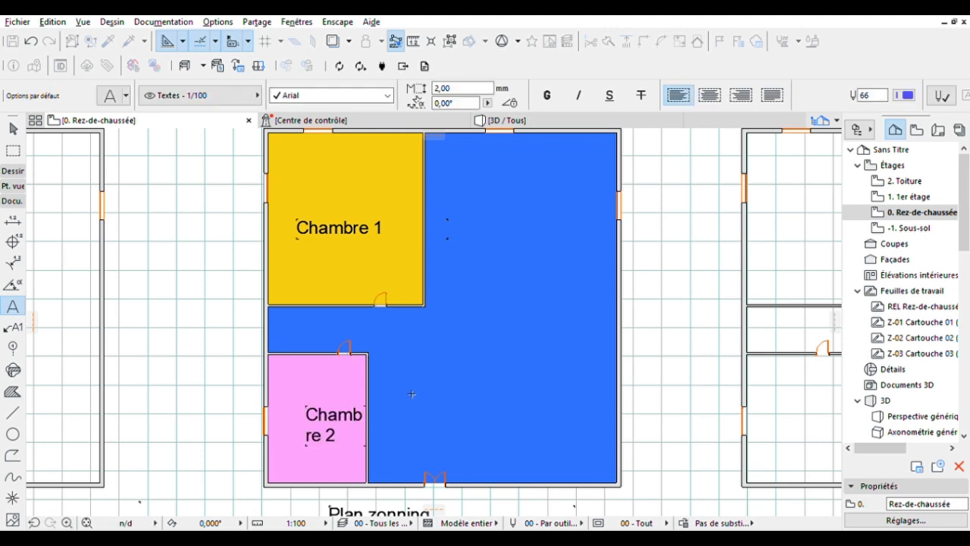
click(460, 395)
key(Escape)
key(Escape)
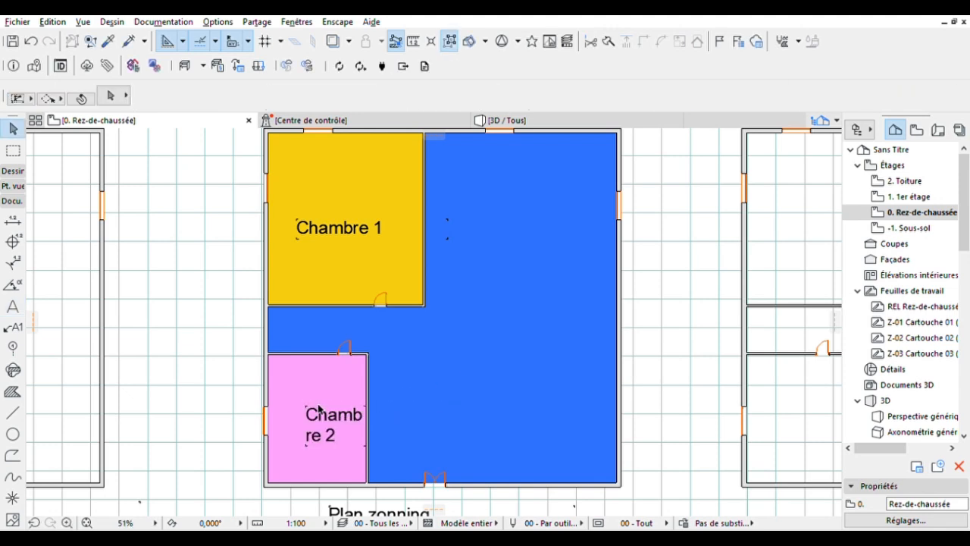
Widen the "Chambre 2" text box so the label fits on one line
click(359, 389)
click(303, 443)
click(345, 449)
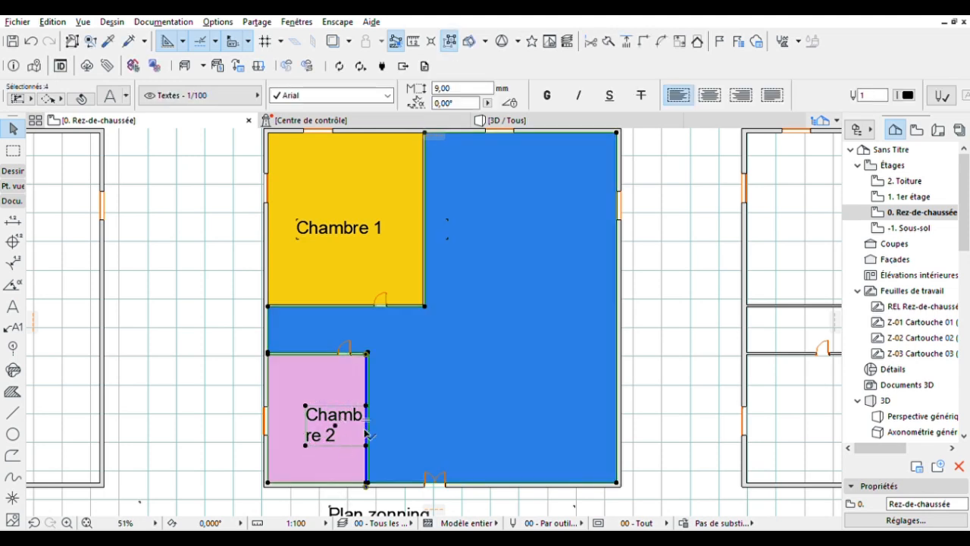
drag(305, 406, 460, 422)
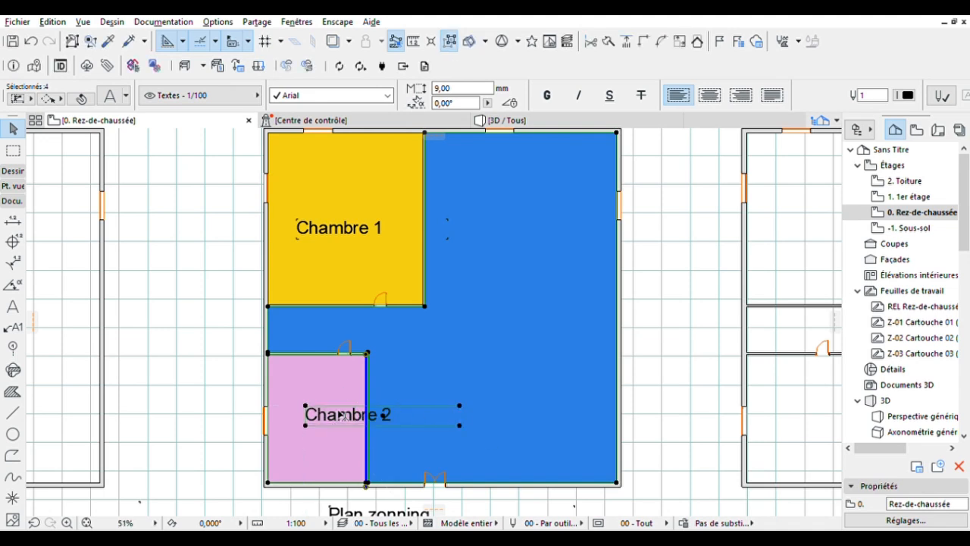
Try to select the "Chambre 2" label on its own and move it left, fully into the pink room
drag(338, 410, 305, 410)
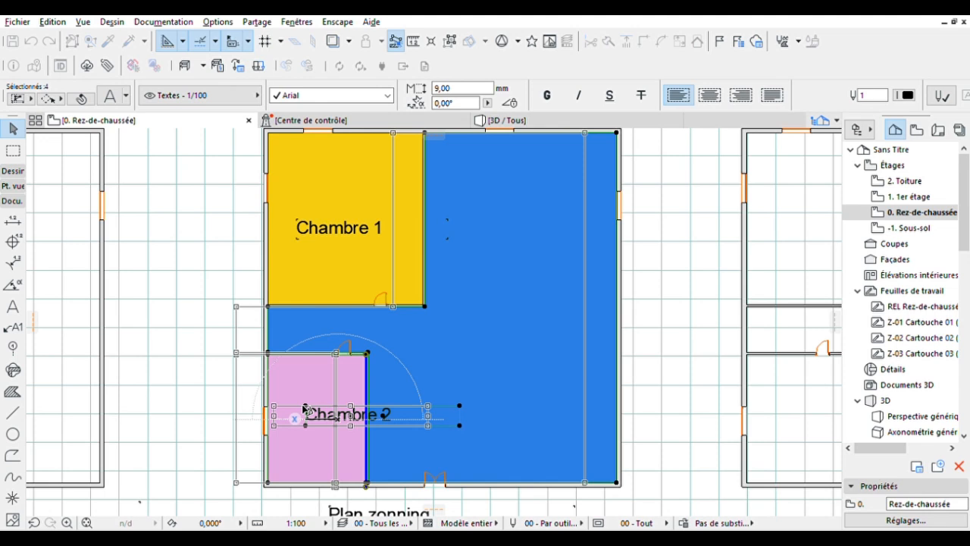
key(Escape)
key(Escape)
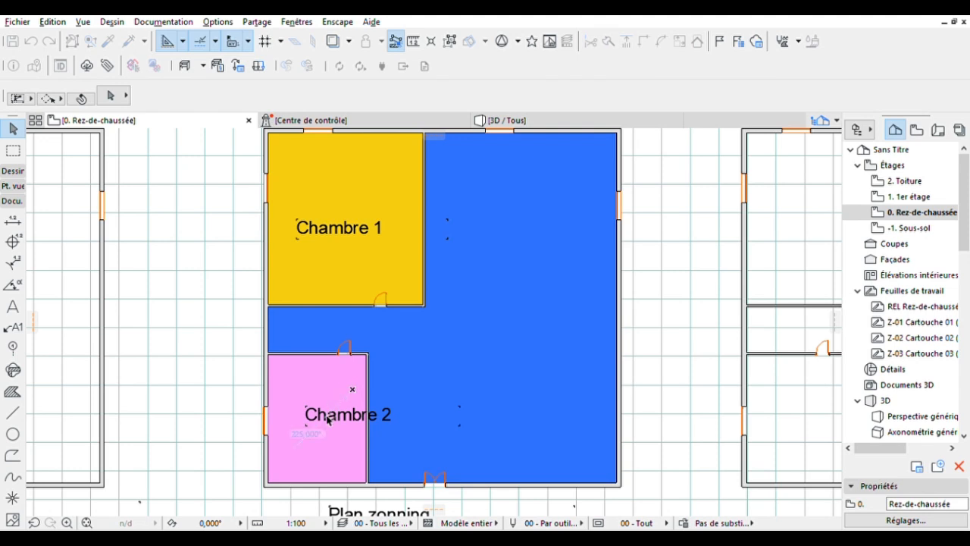
click(368, 389)
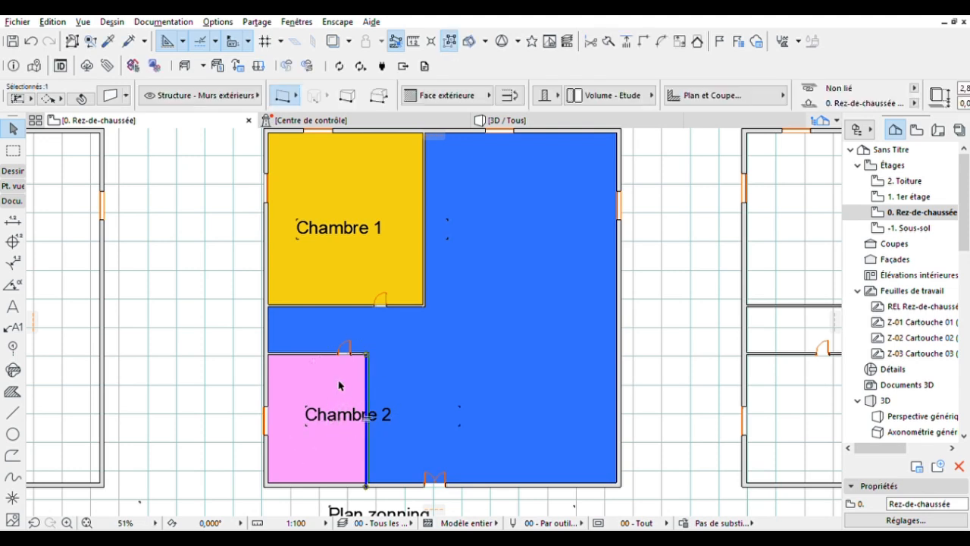
key(Escape)
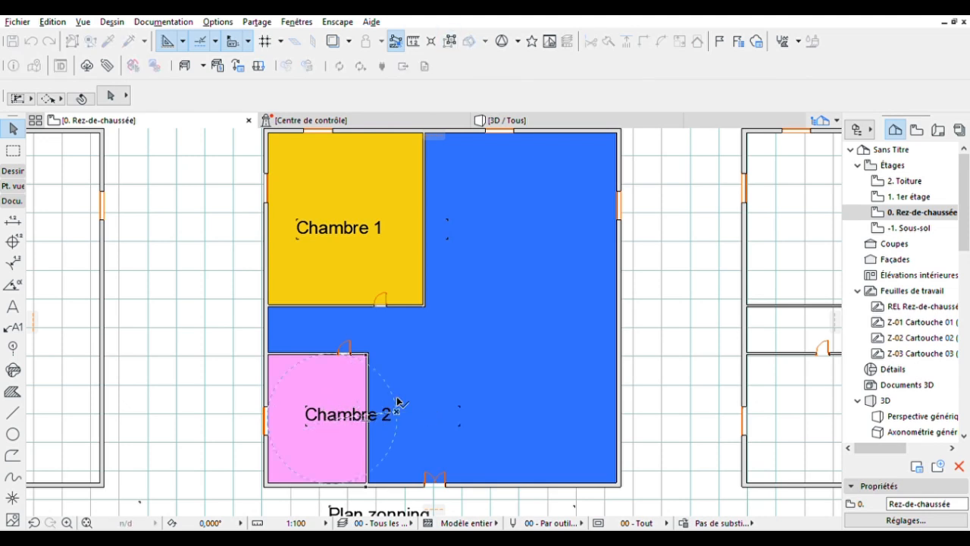
click(320, 419)
key(Escape)
scroll(345, 408, up, 5)
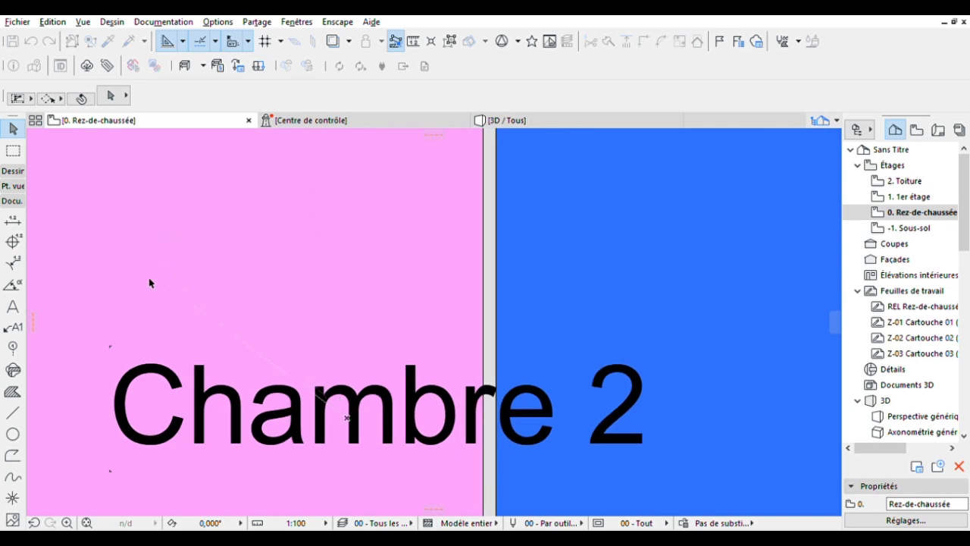
drag(108, 336, 340, 347)
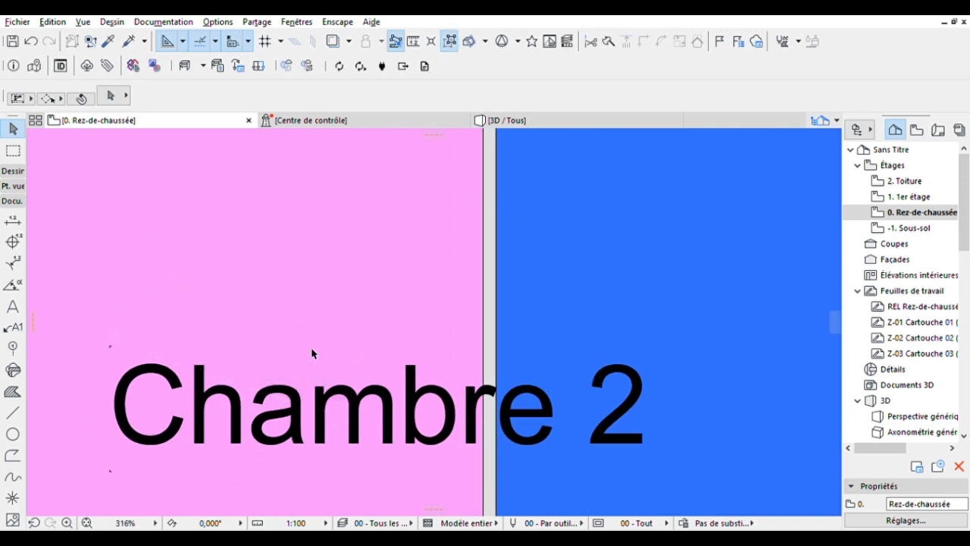
click(83, 313)
click(422, 296)
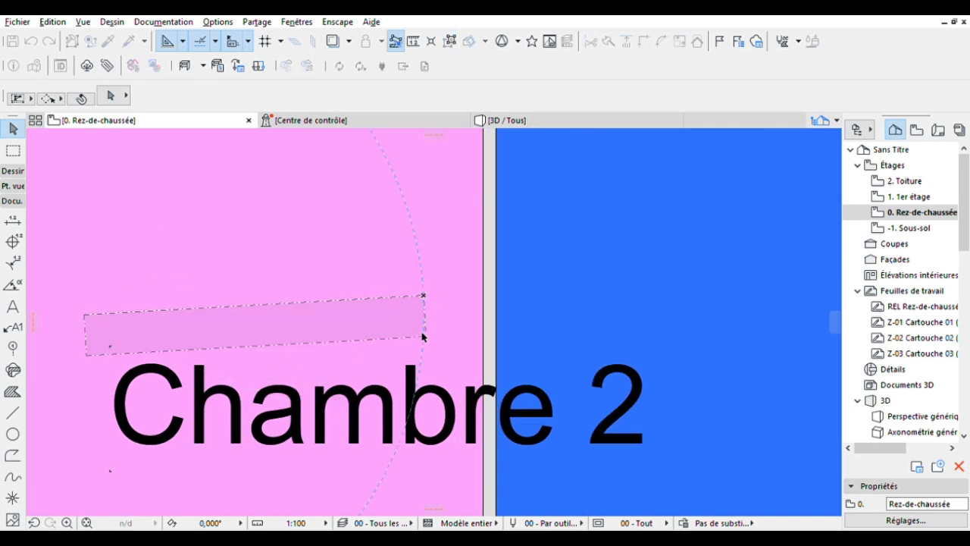
click(430, 420)
click(433, 339)
click(307, 326)
click(305, 414)
click(368, 433)
click(470, 399)
click(456, 364)
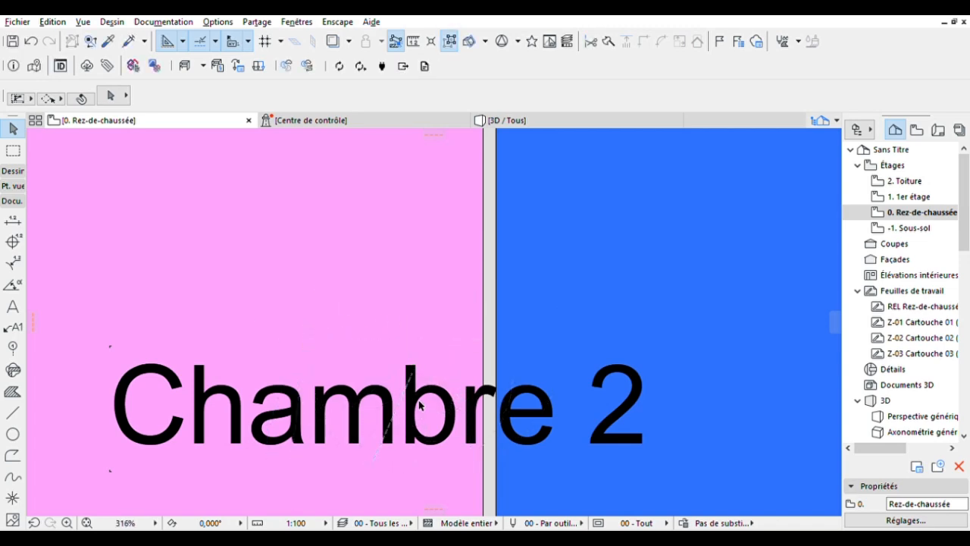
scroll(418, 401, down, 5)
scroll(416, 408, down, 2)
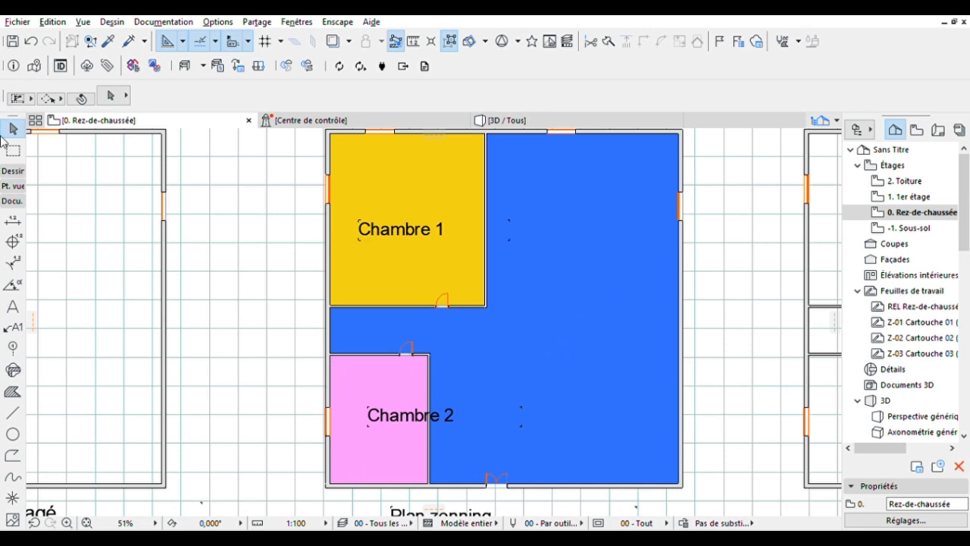
click(12, 306)
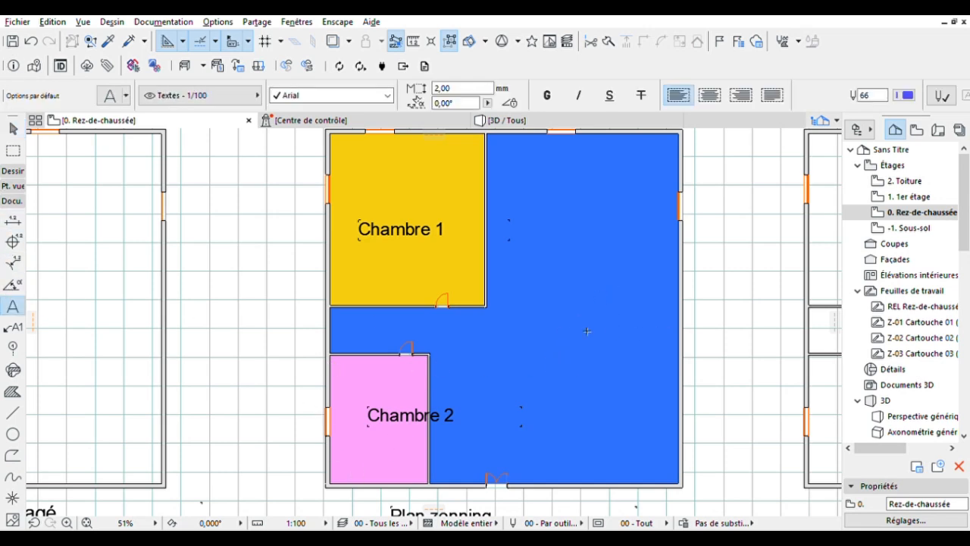
click(506, 326)
click(683, 387)
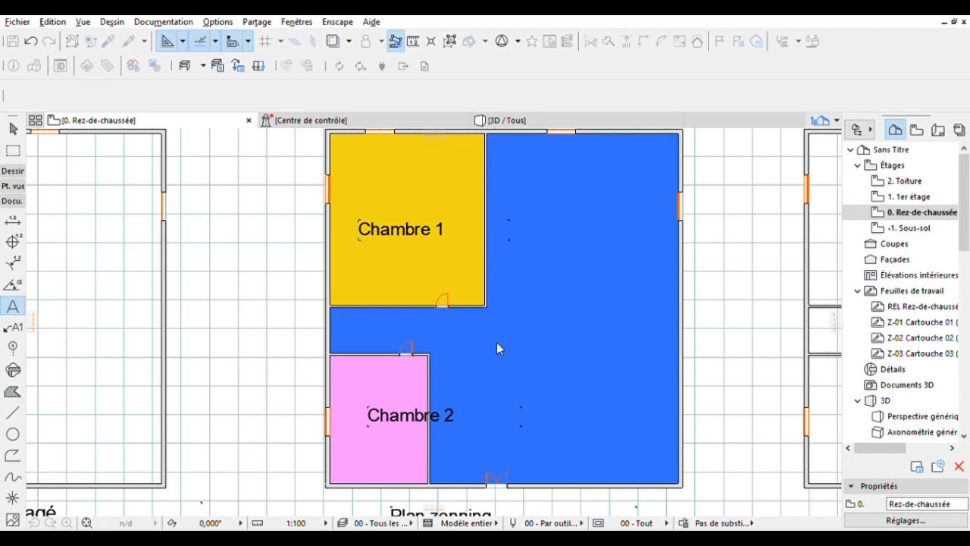
key(Escape)
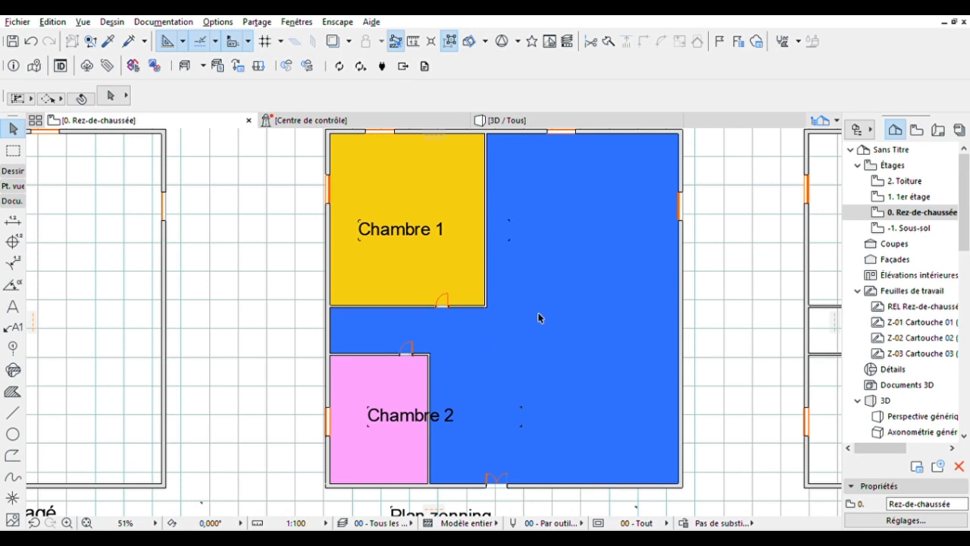
Place the text "Hall" in the large blue area of the zoning plan
click(12, 306)
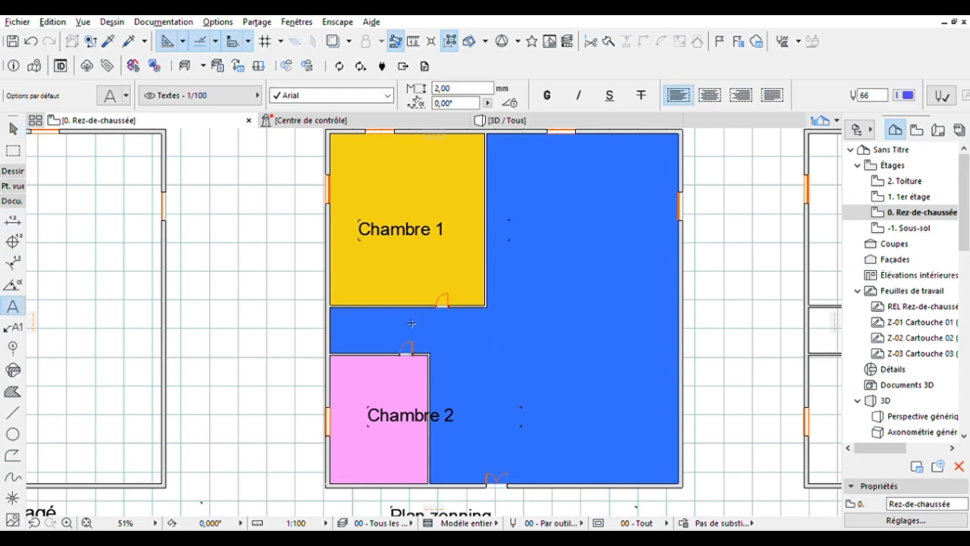
drag(515, 339, 629, 402)
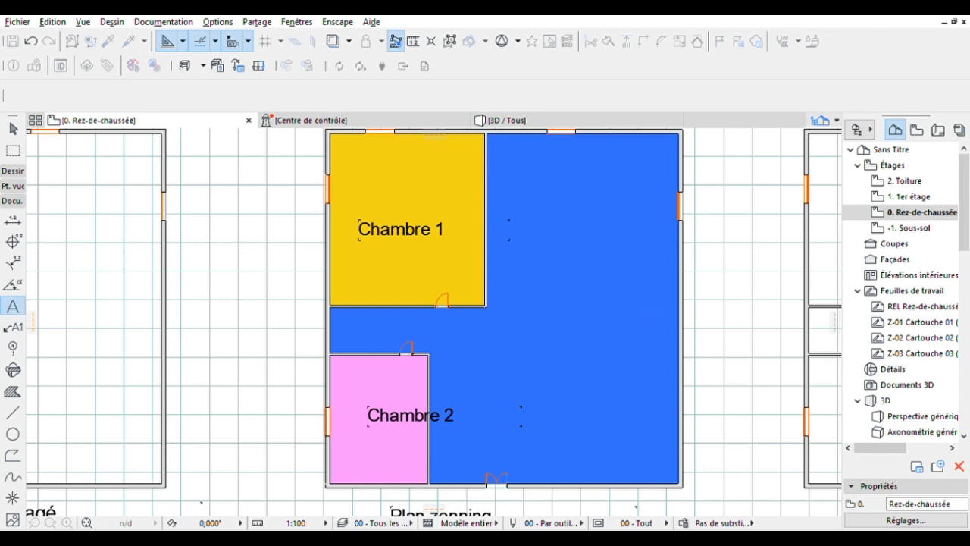
click(563, 214)
click(559, 225)
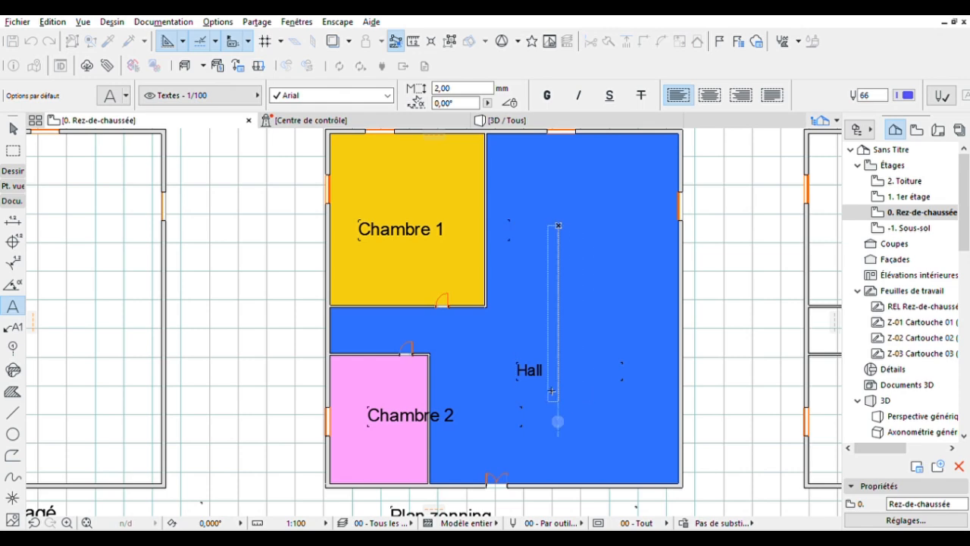
key(Escape)
Fill the upper-left room of the "Plan calpinage" house with the Planche bois horizontal sketch hatch
scroll(551, 390, down, 1)
scroll(551, 390, down, 1)
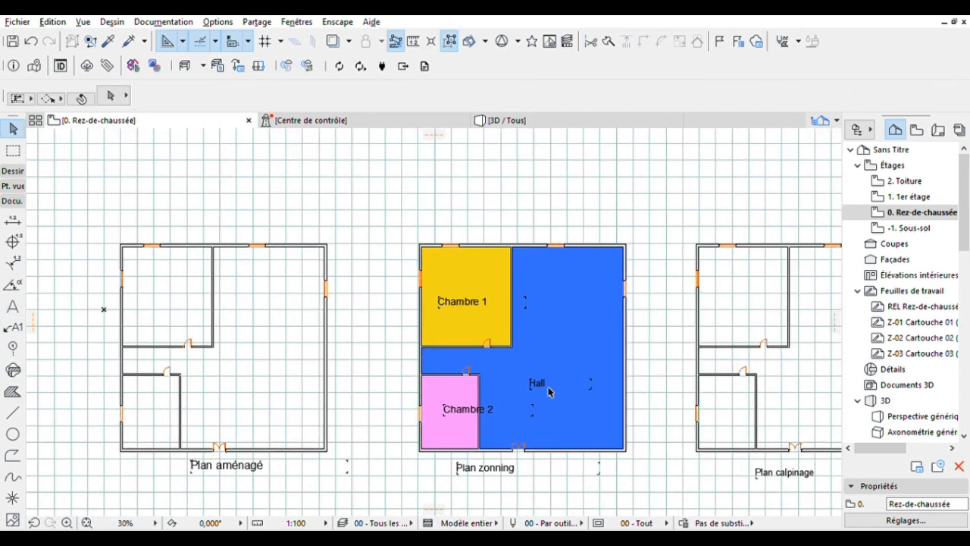
middle_drag(552, 391, 504, 393)
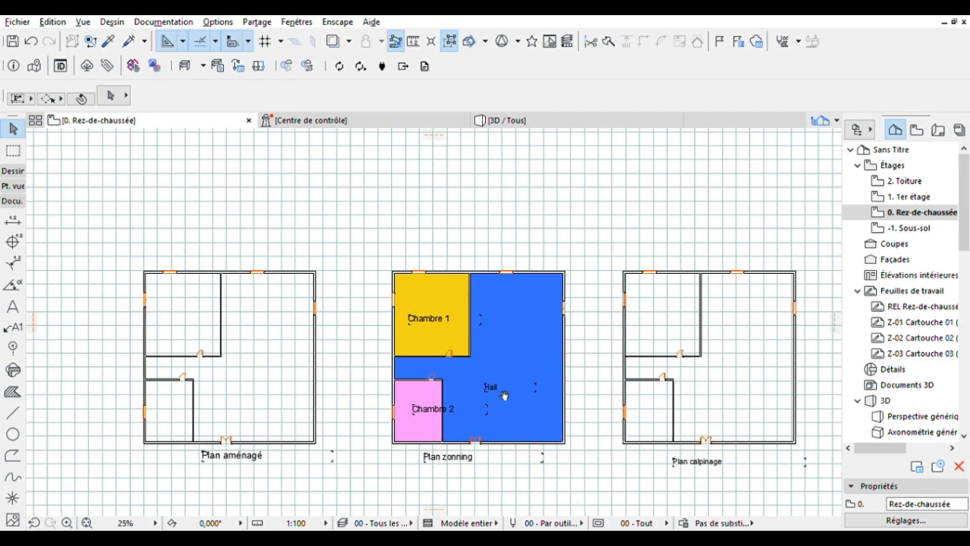
scroll(502, 389, down, 1)
middle_drag(501, 390, 303, 388)
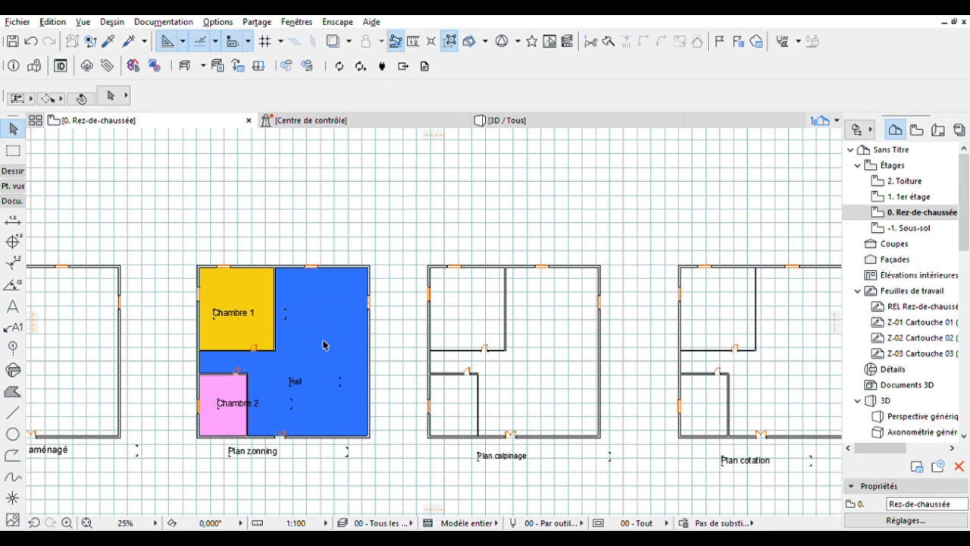
click(11, 393)
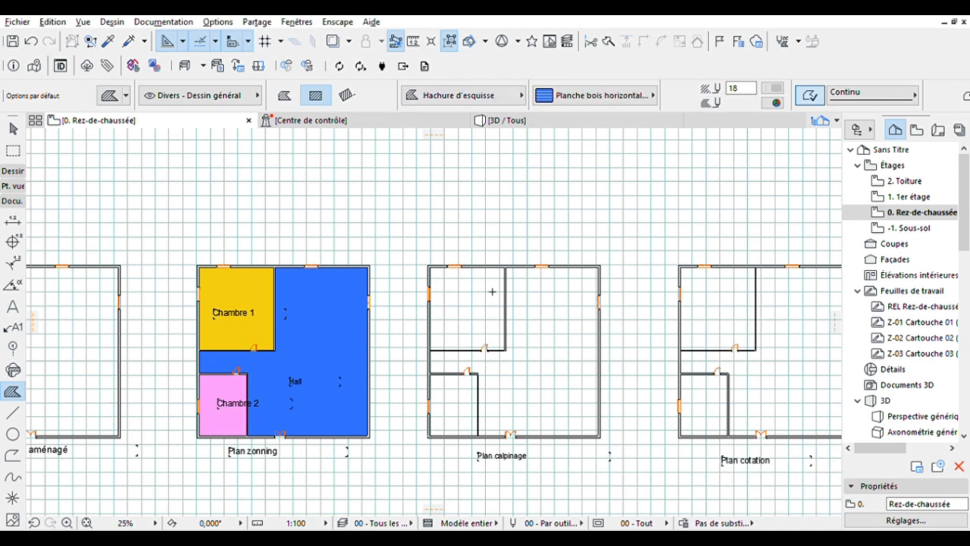
click(492, 291)
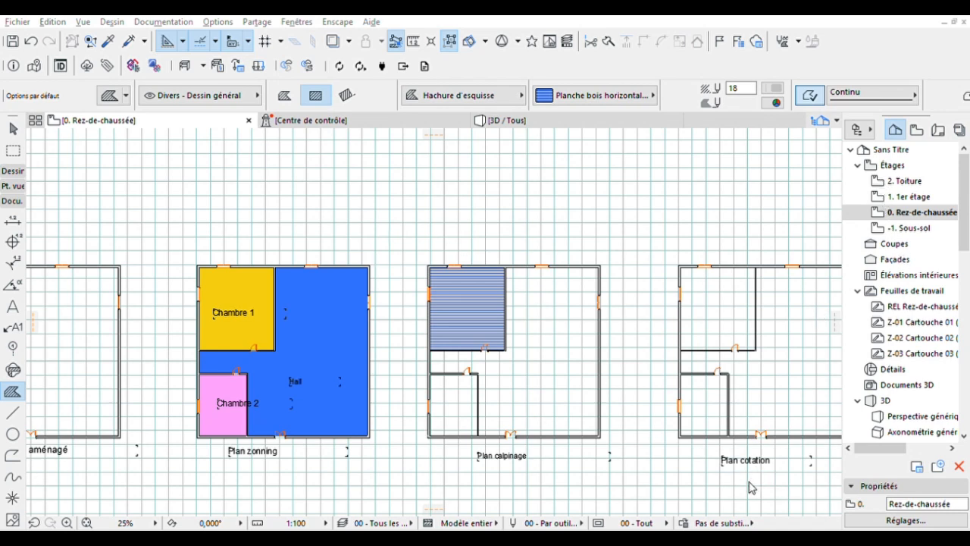
Fill the calpinage plan's large remaining area with the Tuile de toit 08 hatch and its lower-left room with Brique - chaussée 02
click(519, 384)
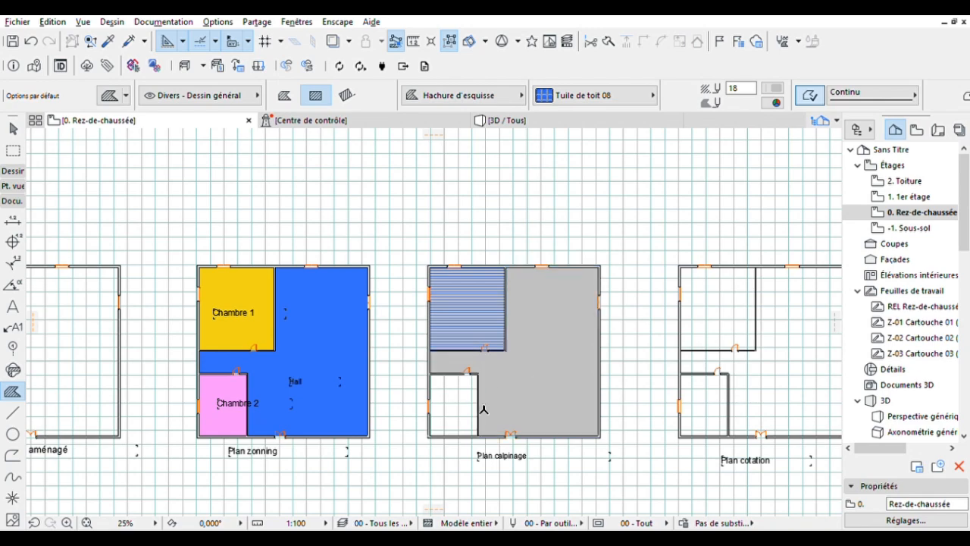
scroll(529, 380, up, 5)
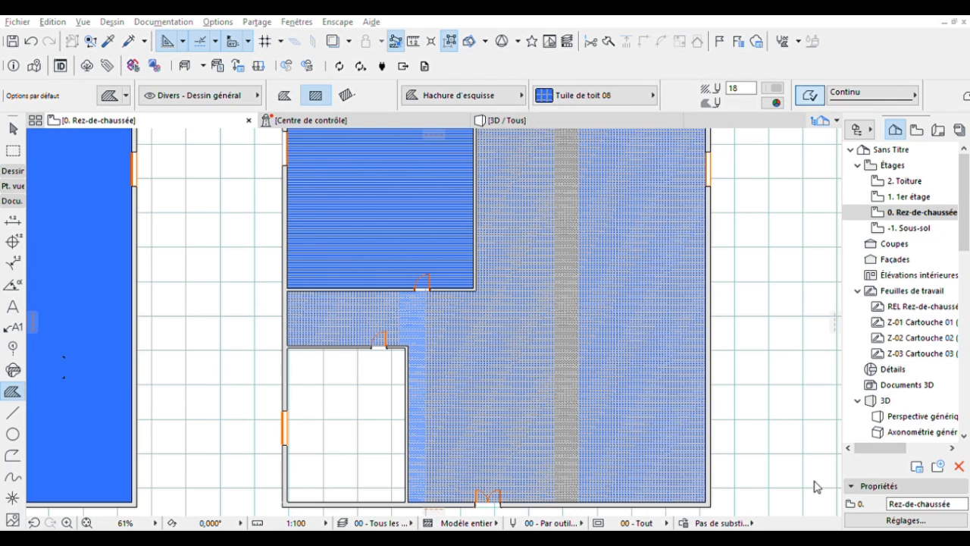
alt+click(418, 459)
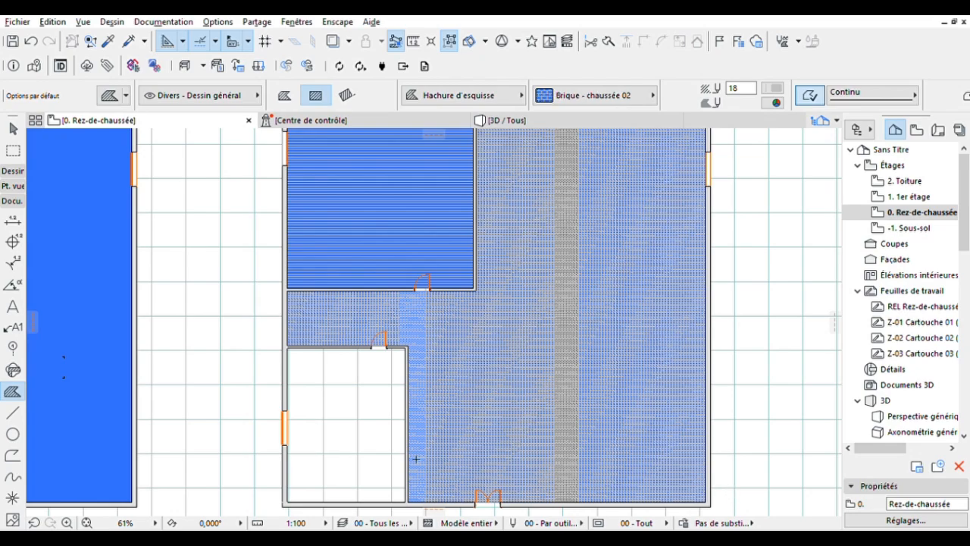
click(356, 429)
scroll(356, 430, up, 3)
scroll(357, 429, down, 8)
scroll(358, 432, up, 5)
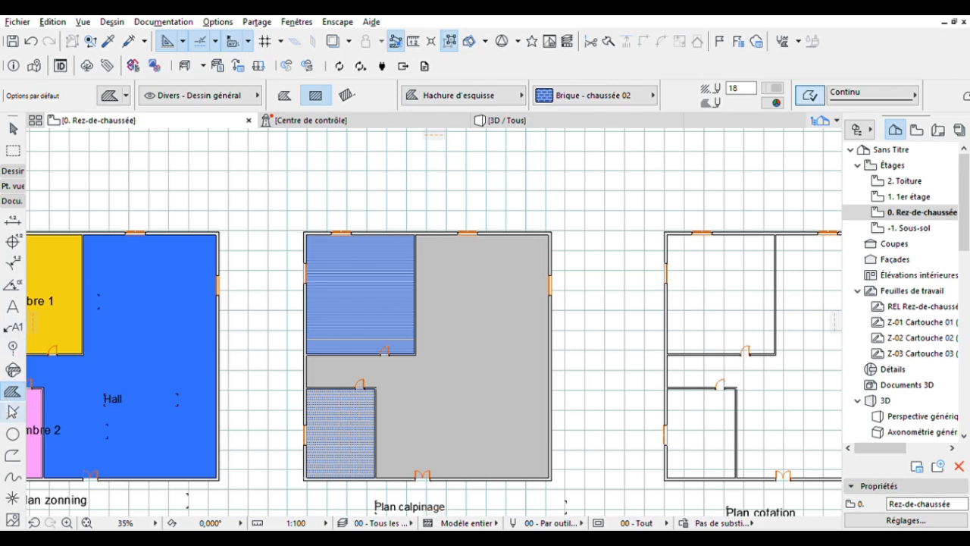
Draw a small circle just outside the calpinage house, beside its upper right wall, as a legend swatch
click(13, 434)
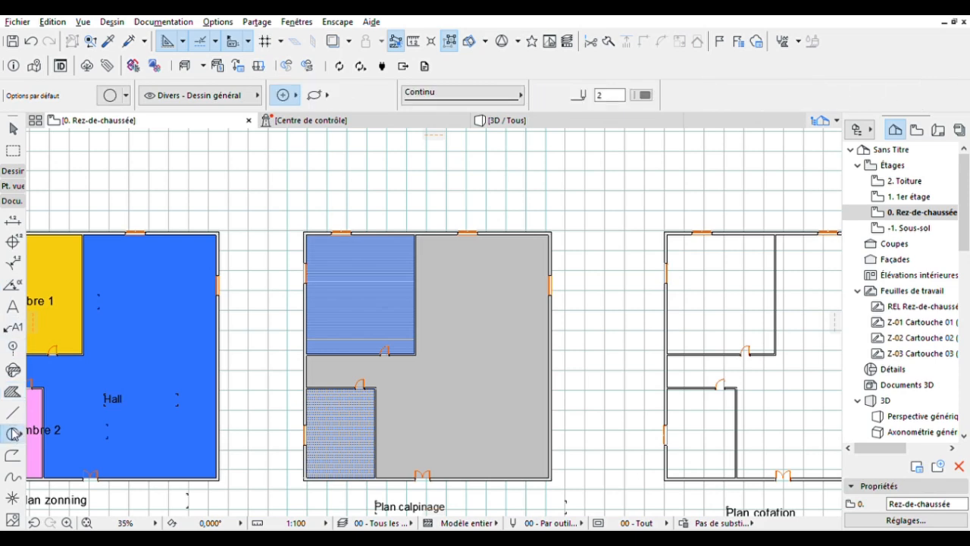
click(569, 266)
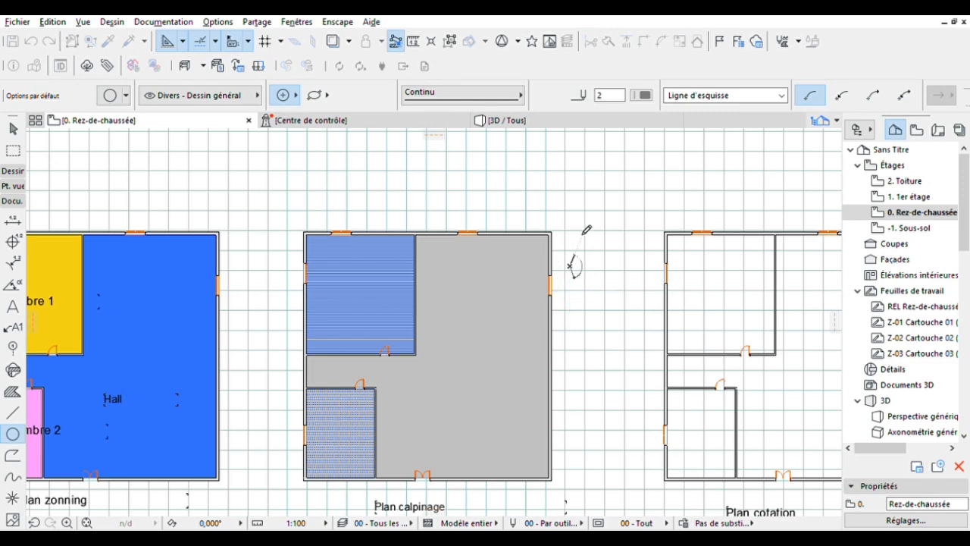
click(584, 289)
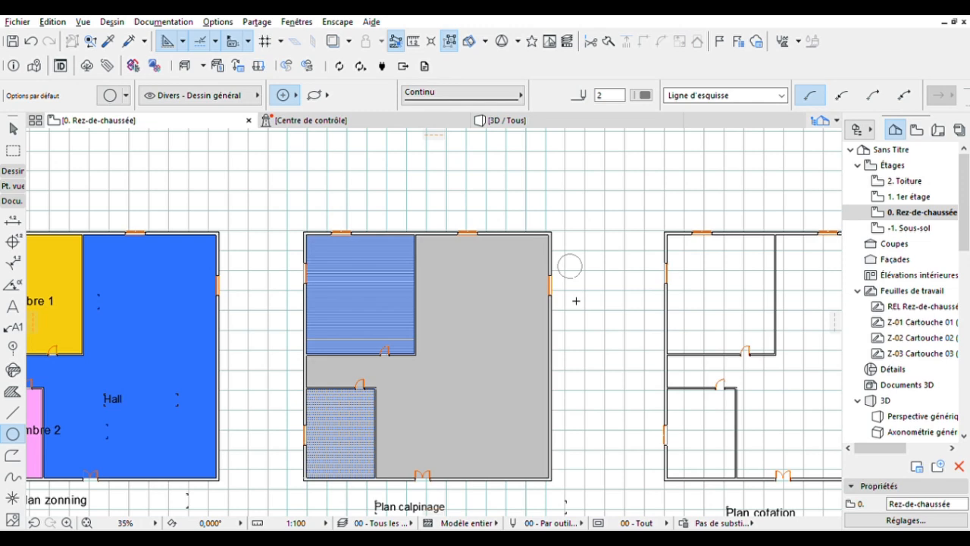
key(Escape)
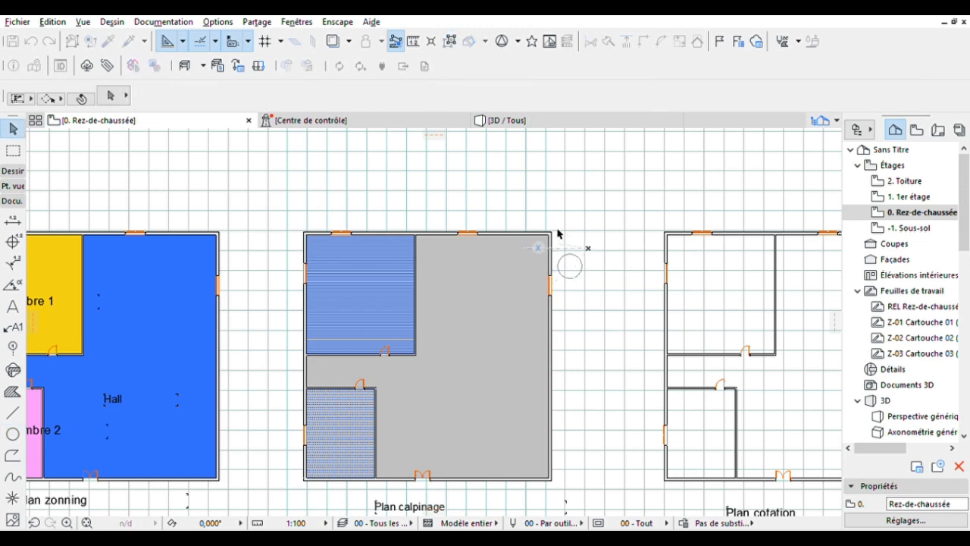
Copy the legend circle twice straight downward to form a column of three beside the calpinage plan
click(569, 267)
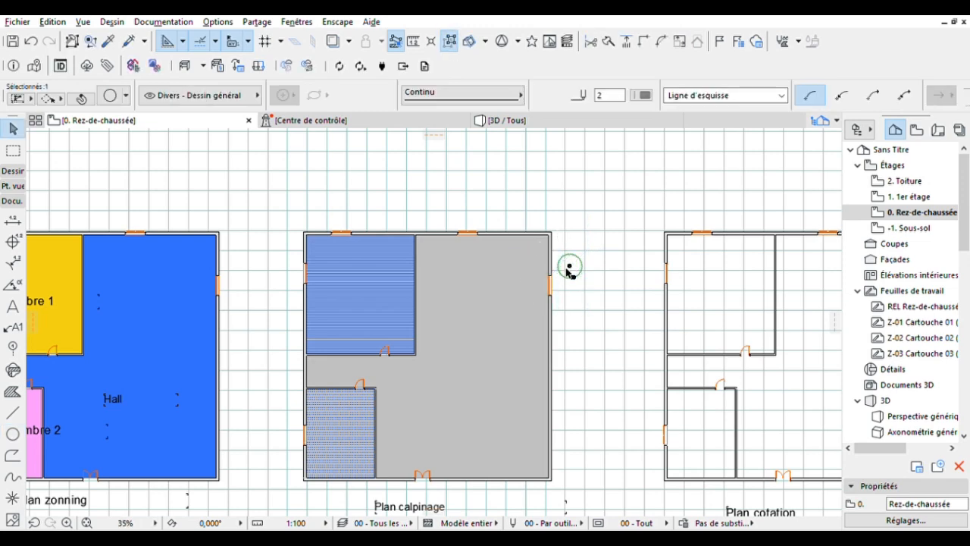
drag(569, 266, 570, 369)
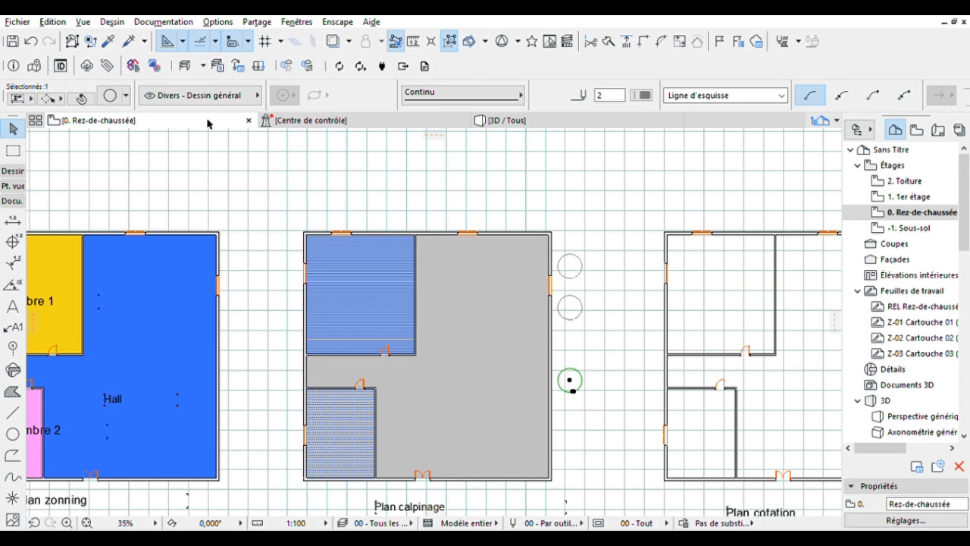
click(601, 229)
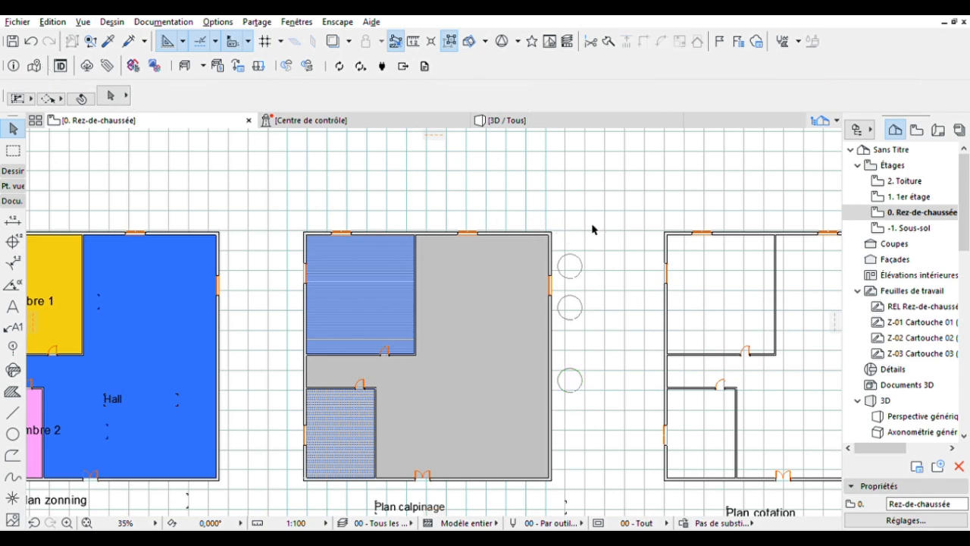
Try to transfer the upper-left room's hatch settings to the top legend circle by picking up and injecting parameters
click(584, 238)
click(559, 238)
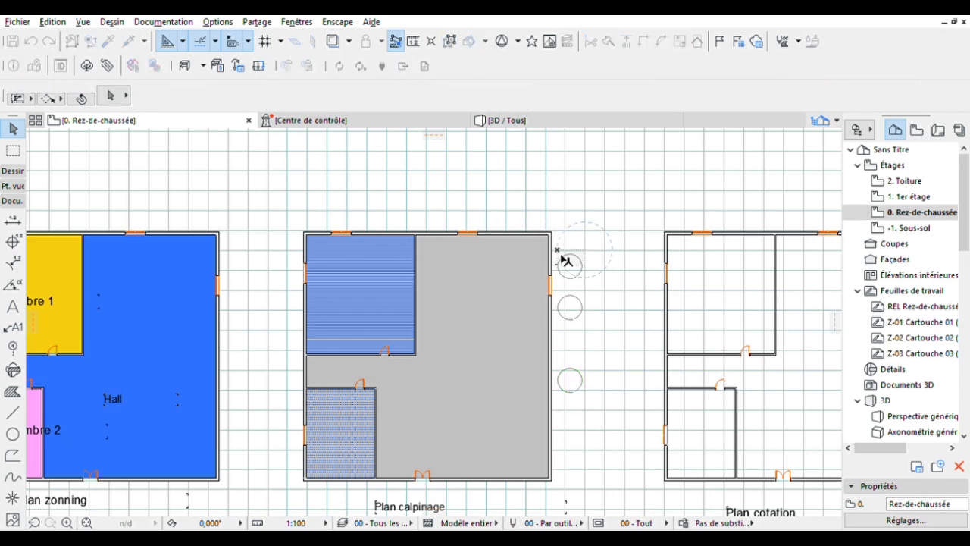
click(567, 265)
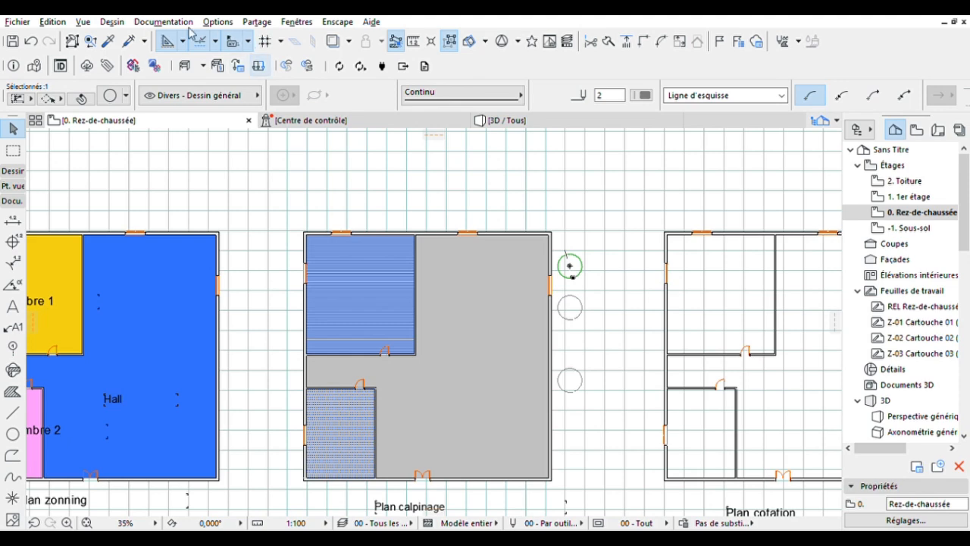
click(107, 35)
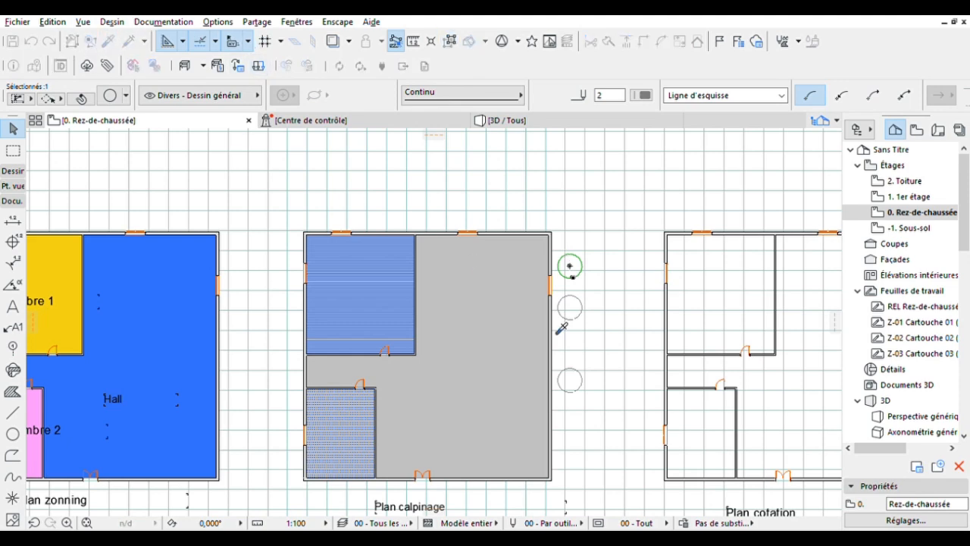
click(570, 265)
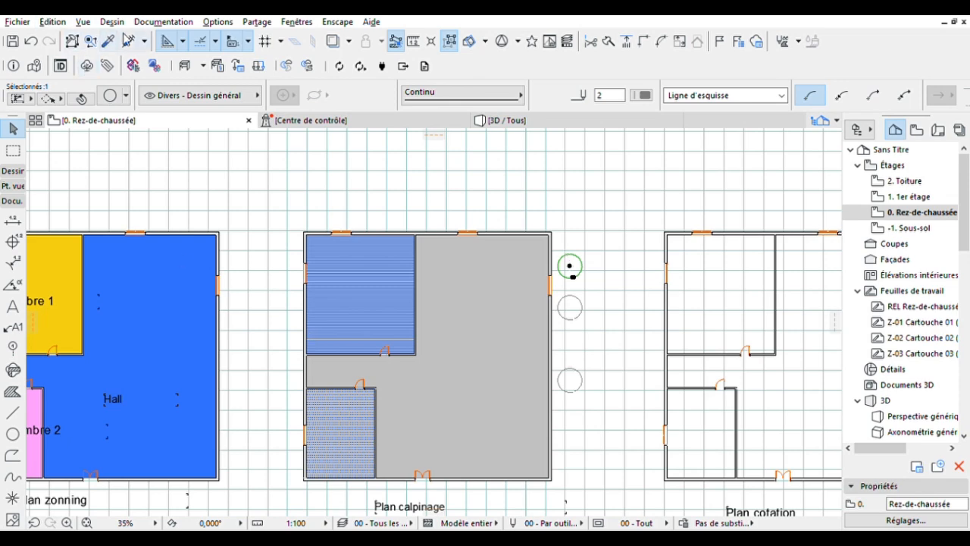
click(129, 41)
click(389, 249)
click(109, 40)
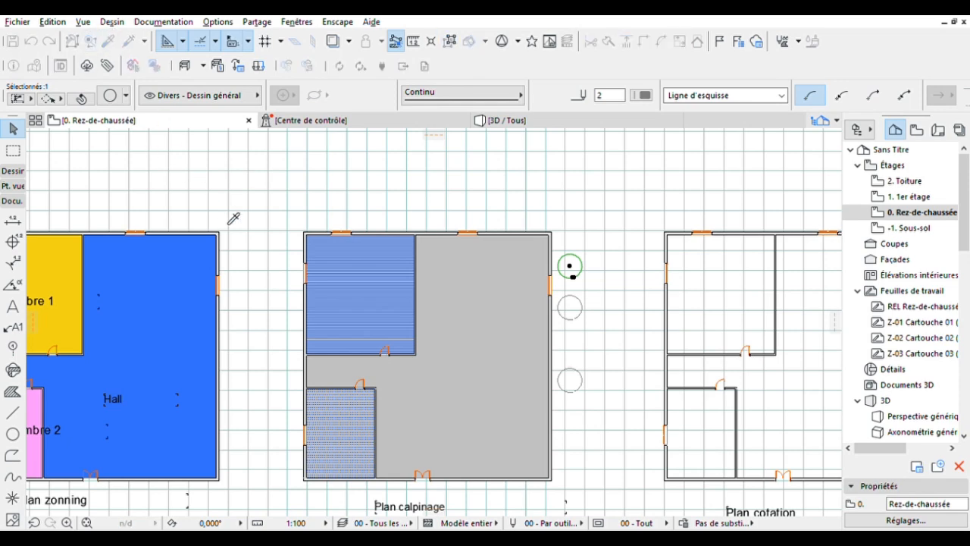
click(330, 247)
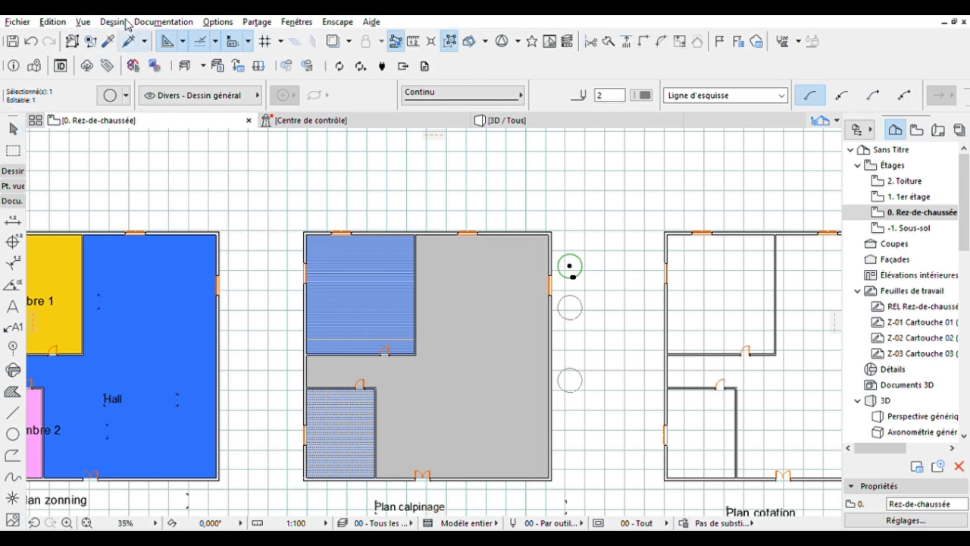
click(570, 252)
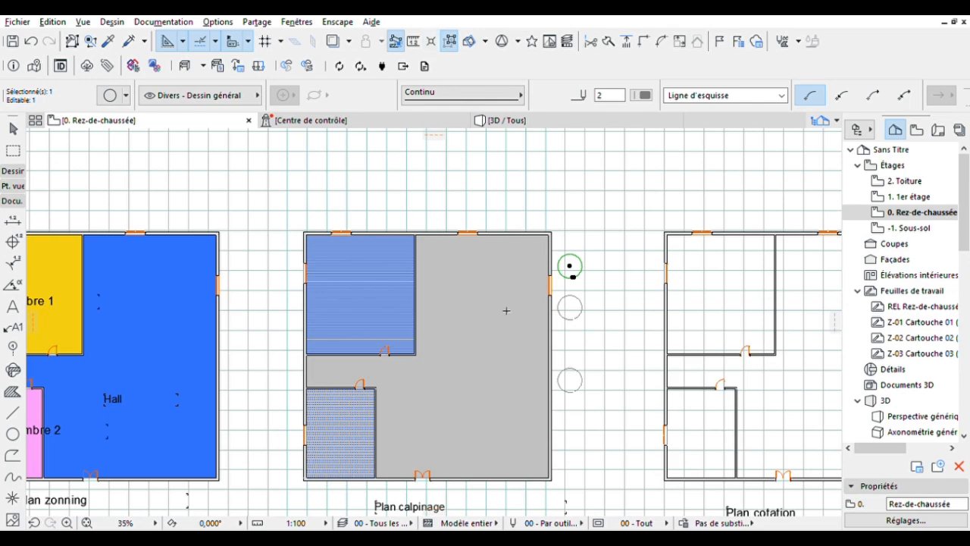
Fill the top legend circle with the same hatch as the calpinage plan's lower-left room
scroll(664, 303, up, 3)
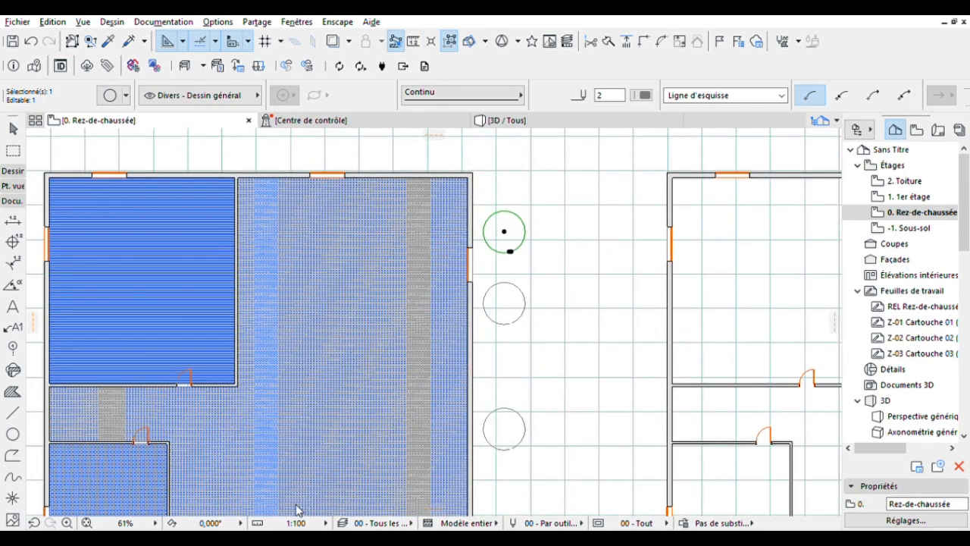
click(12, 389)
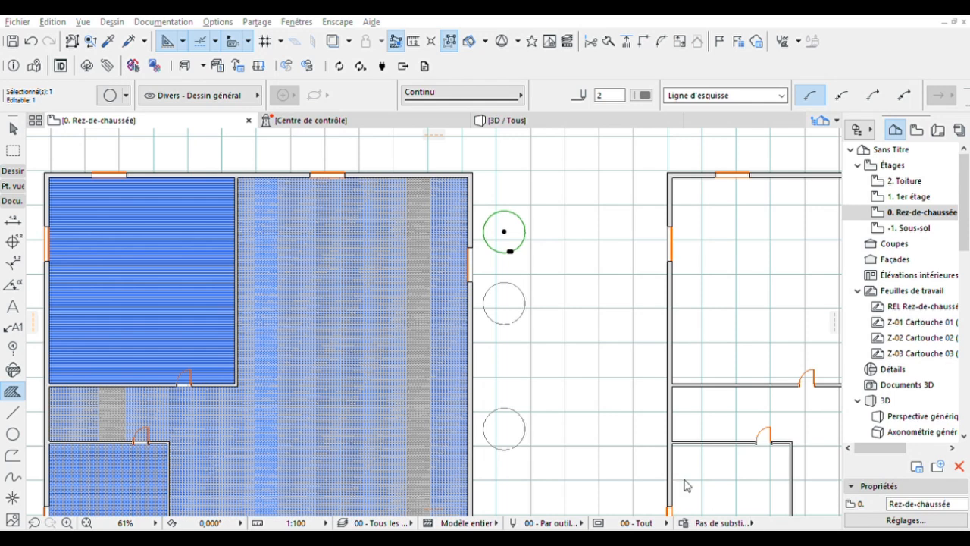
click(514, 238)
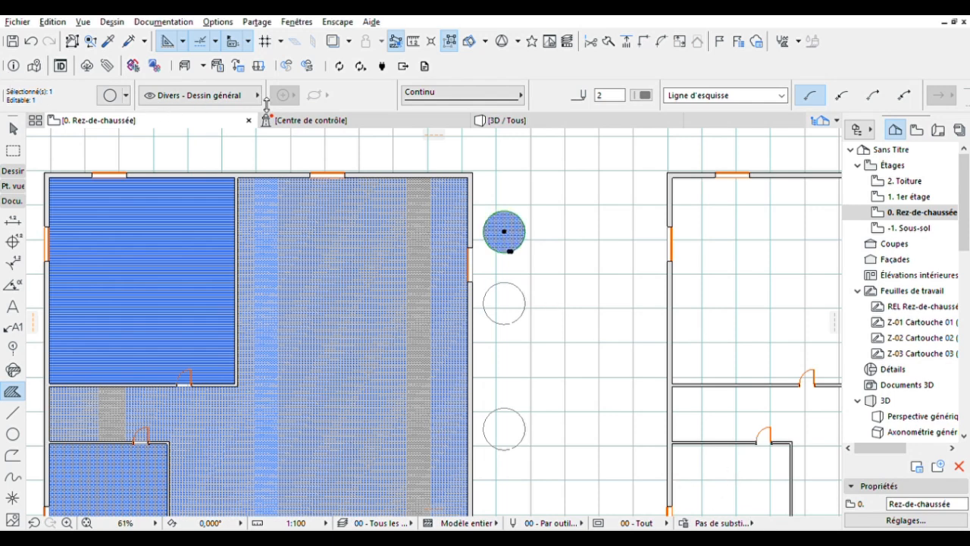
key(Escape)
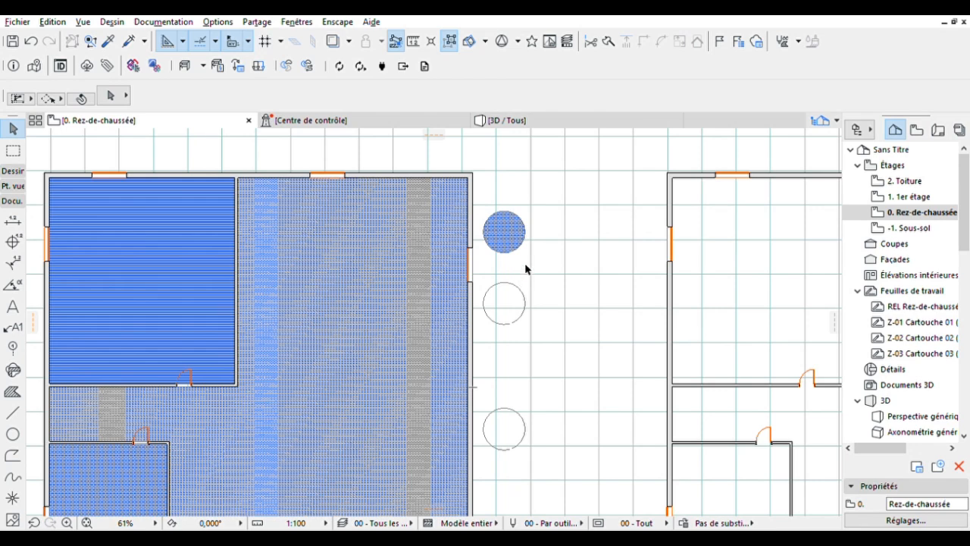
Fill the middle legend circle with another blue hatch and the bottom circle with the hatch of the large area
click(525, 265)
click(486, 264)
click(489, 334)
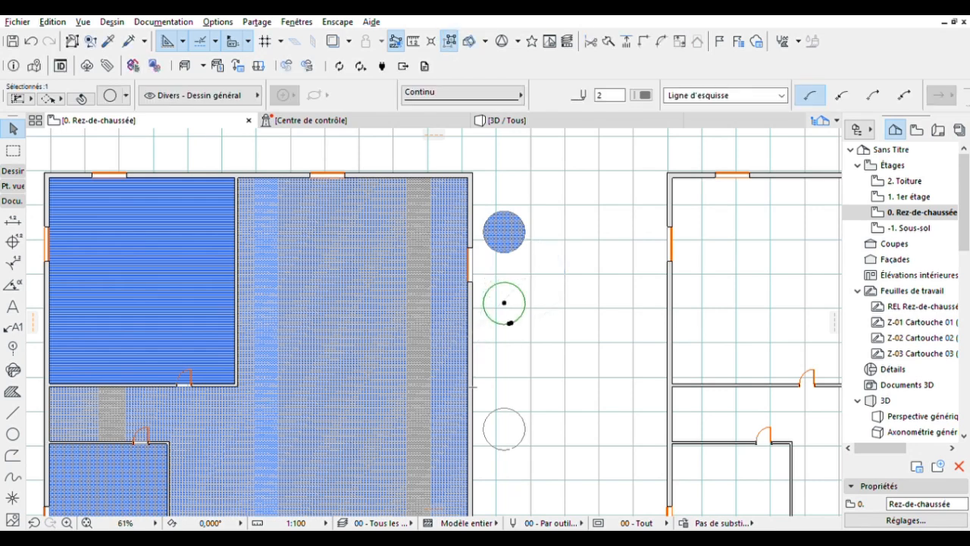
click(11, 388)
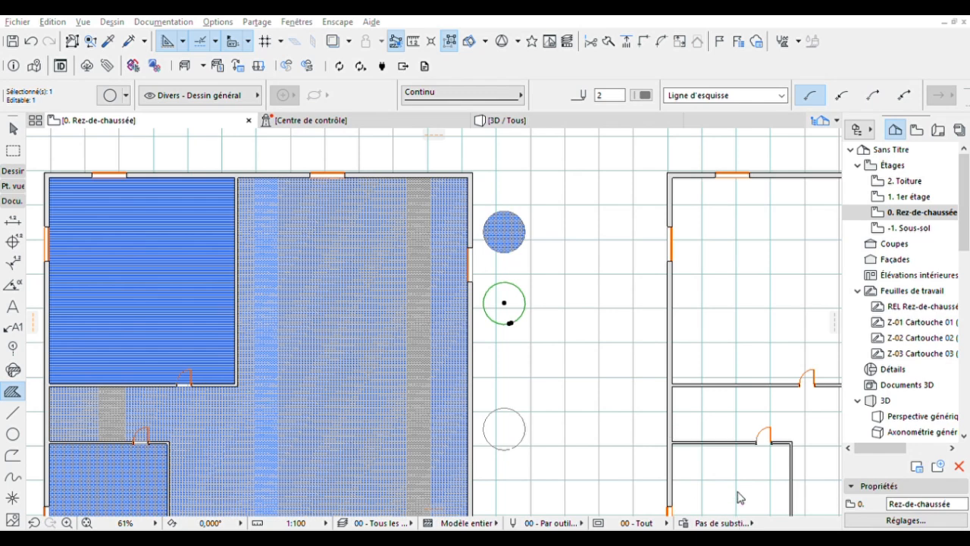
click(512, 300)
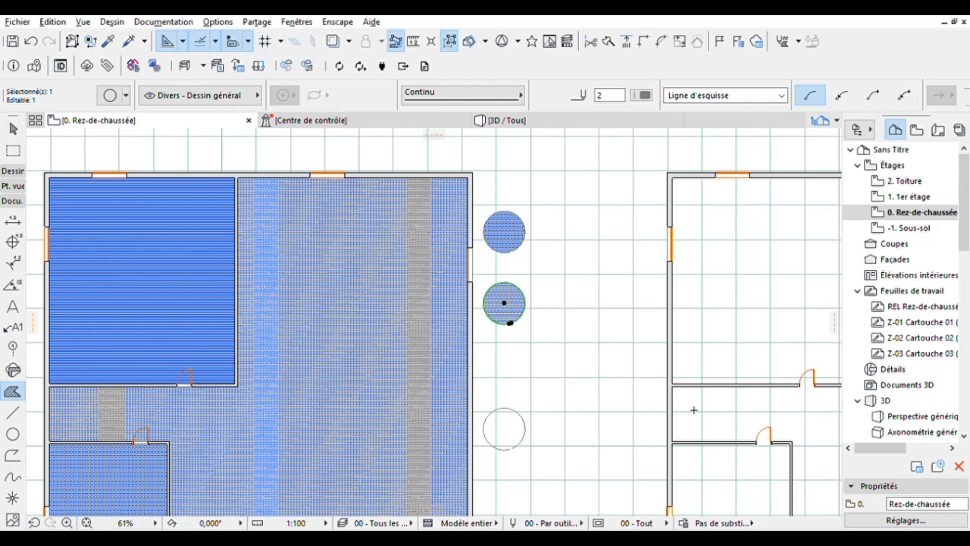
click(528, 426)
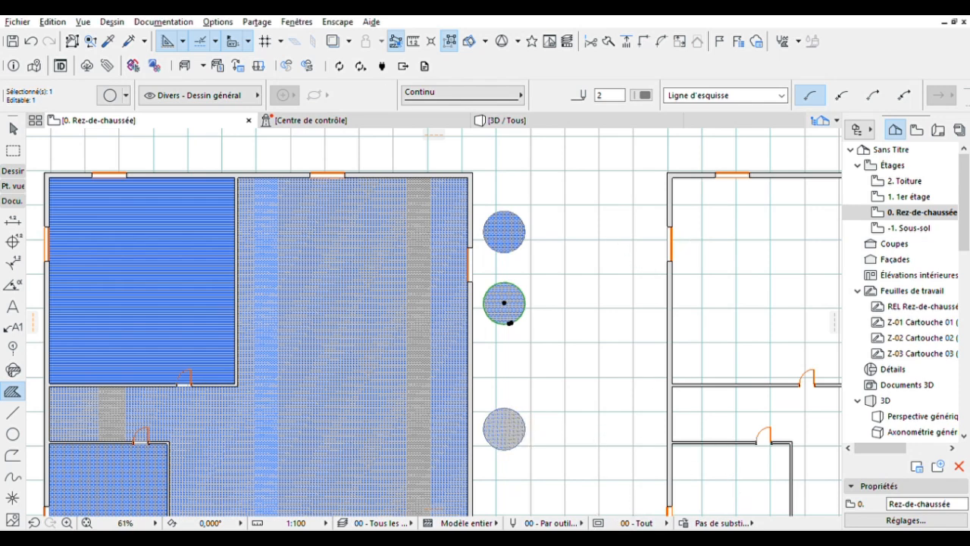
Add the text "Carrelage 12x15 mm ciré" at 8 mm height beside the top legend circle
click(12, 306)
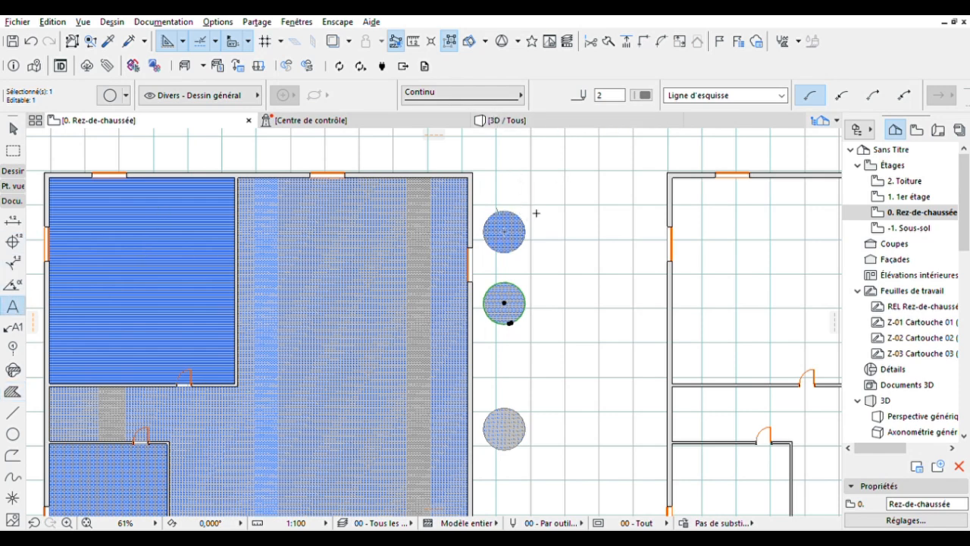
key(Escape)
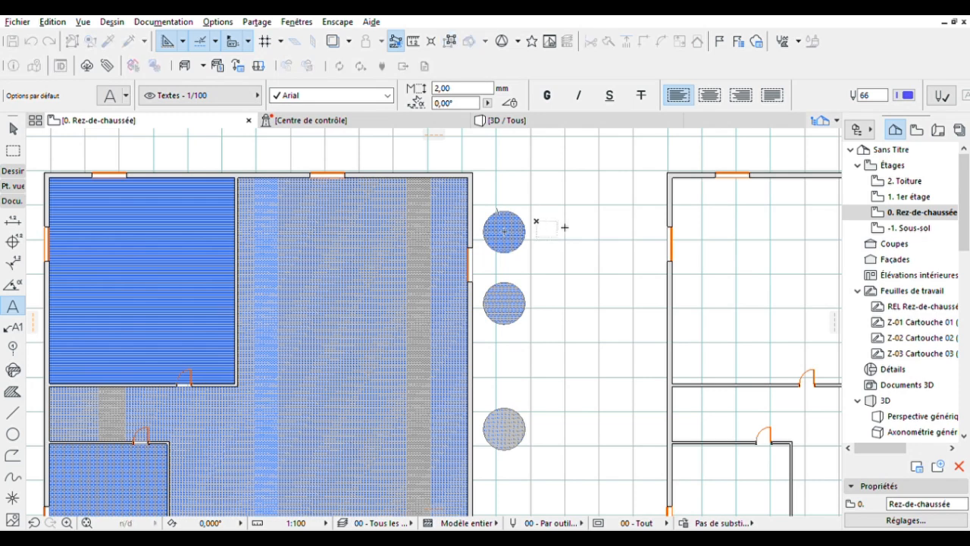
click(600, 227)
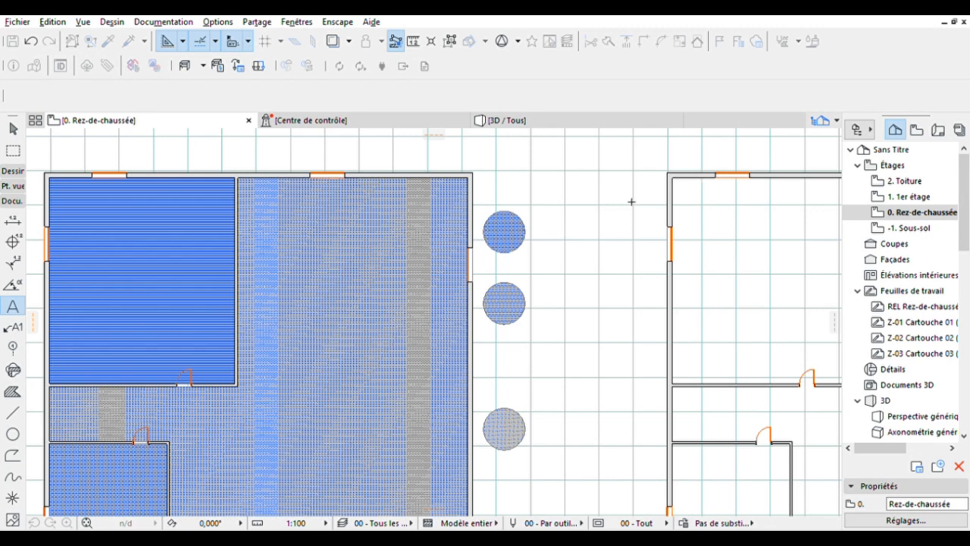
text(Carrelage 12x15 mm ciré)
key(Escape)
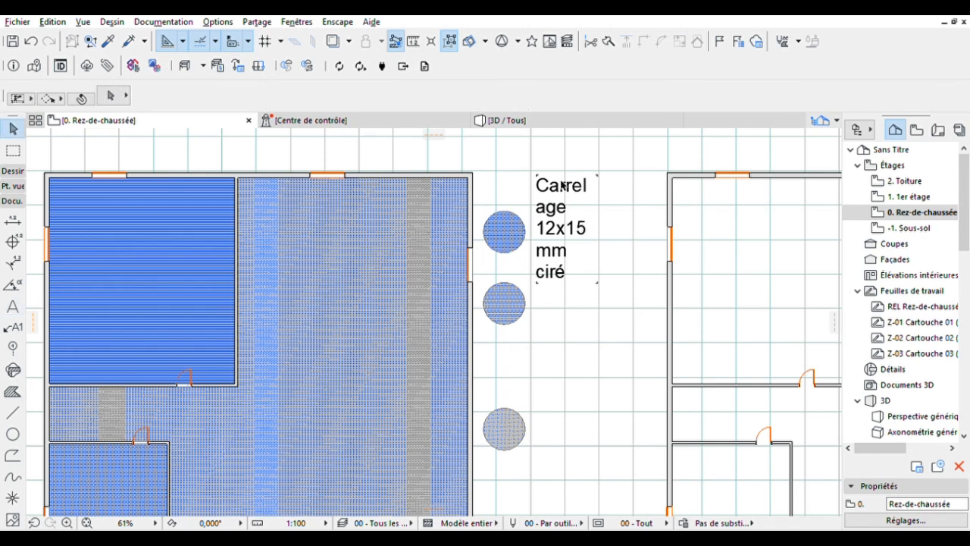
Widen the "Carrelage 12x15 mm ciré" text box to fit three lines and move it down level with the top circle
click(640, 170)
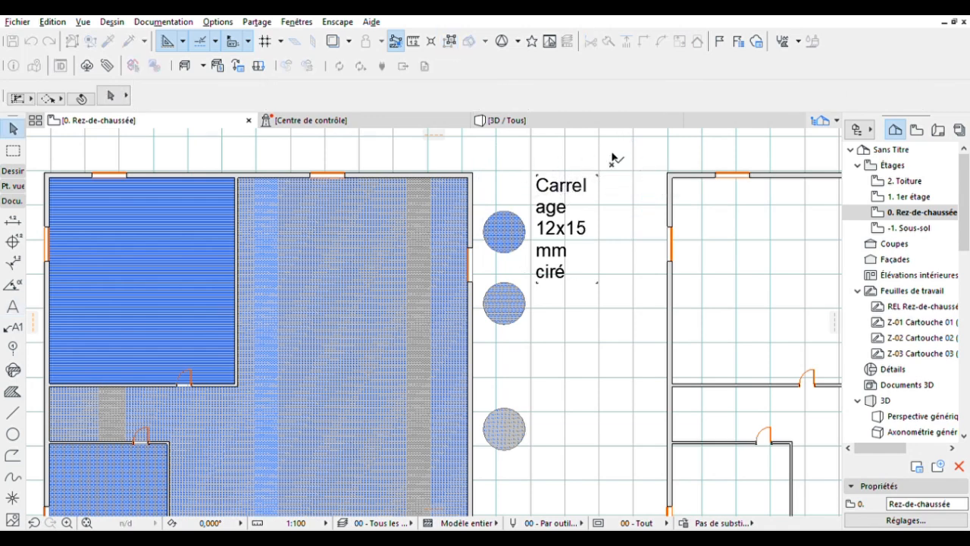
key(Escape)
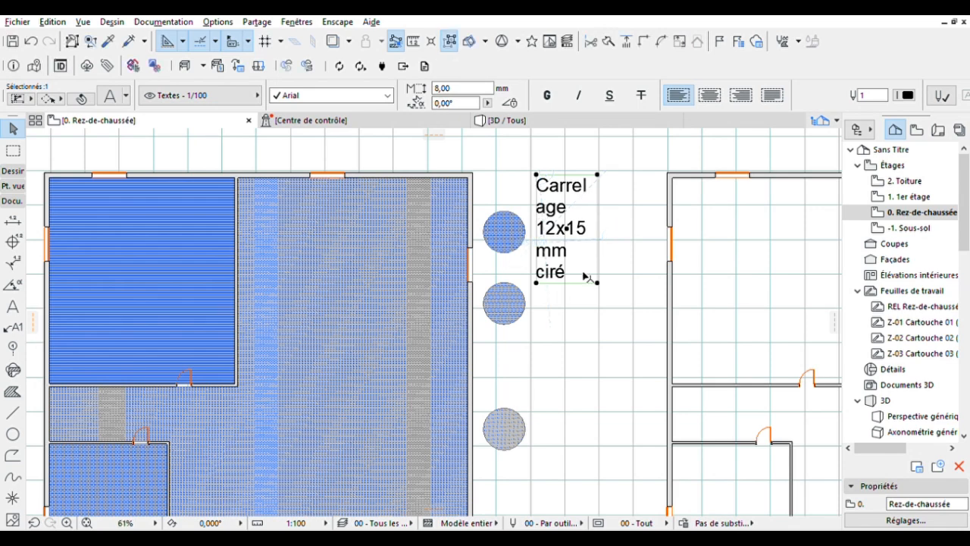
click(598, 276)
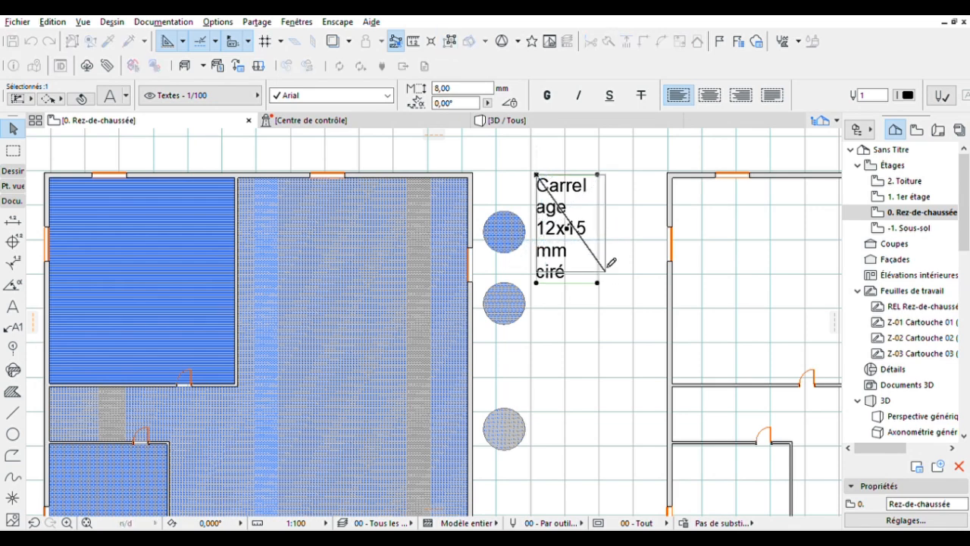
click(640, 180)
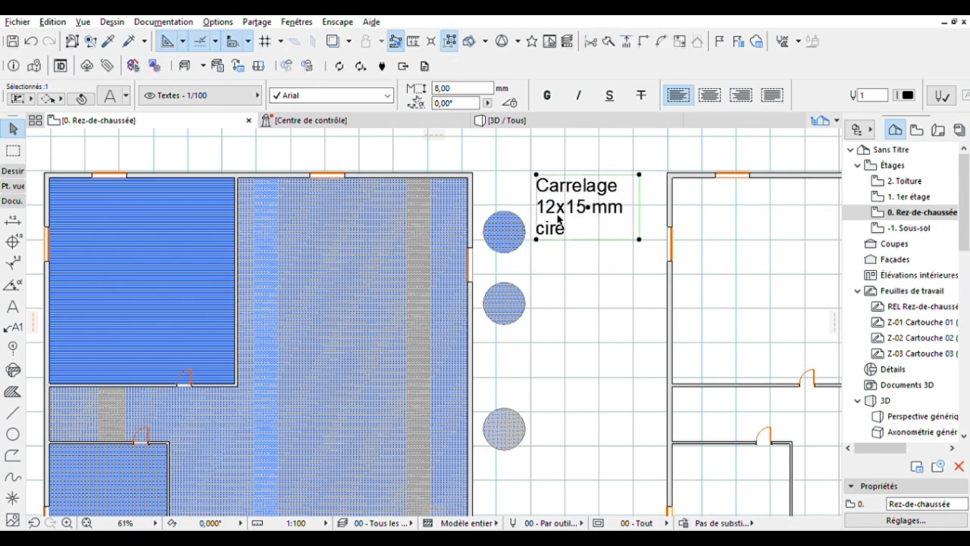
drag(570, 191, 570, 210)
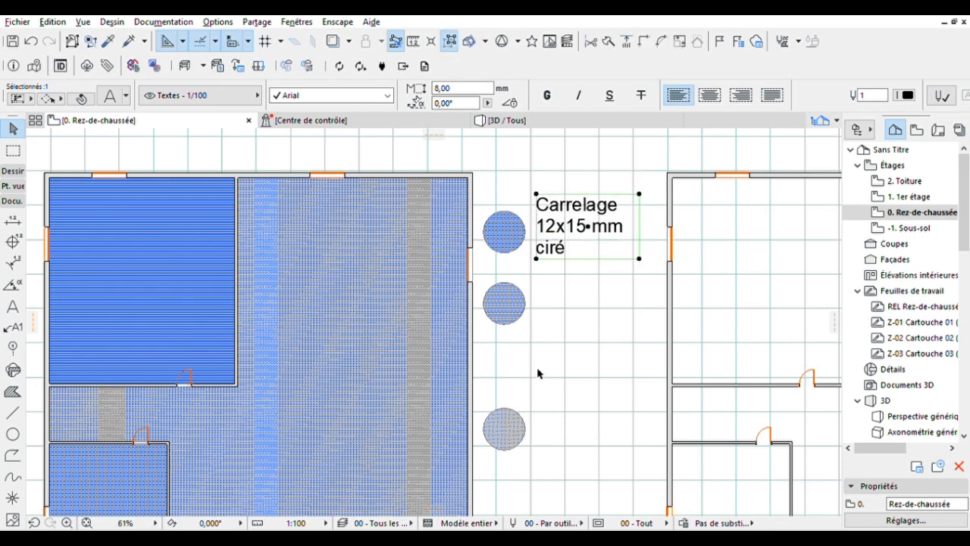
click(569, 332)
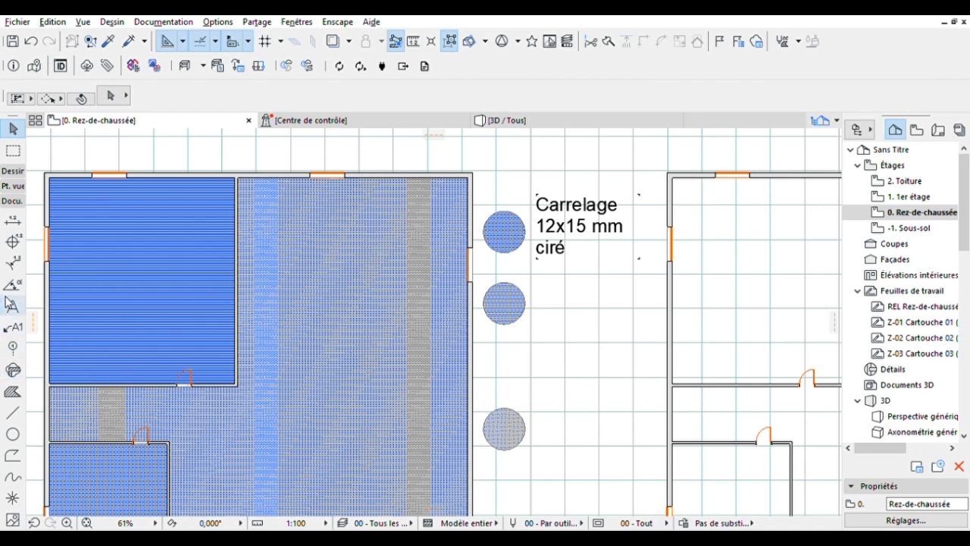
Add the text "Peinture dorée" beside the middle legend circle
click(12, 307)
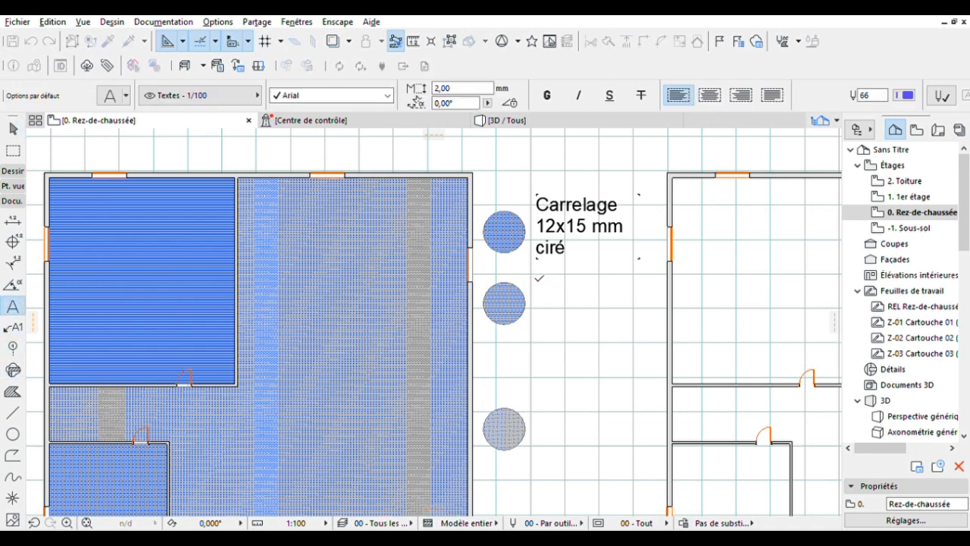
click(637, 322)
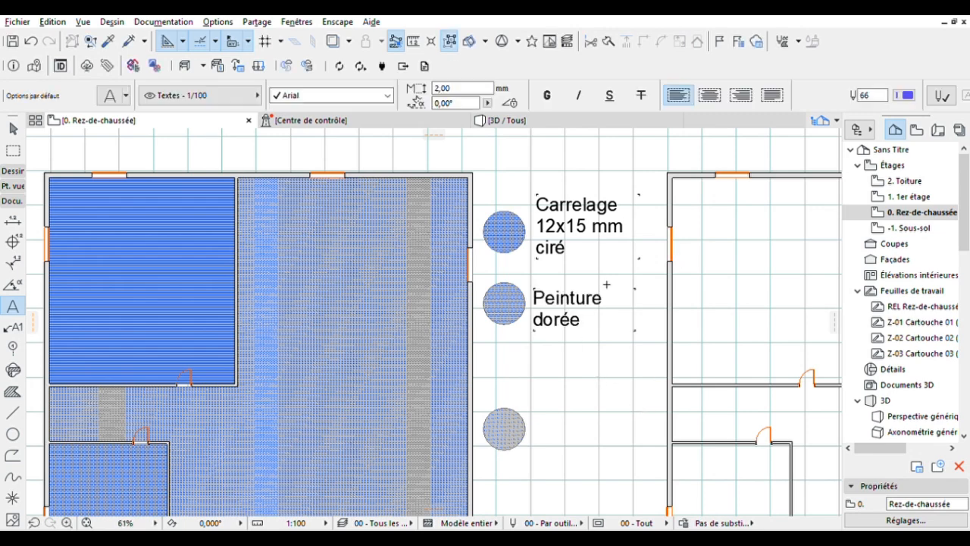
key(Escape)
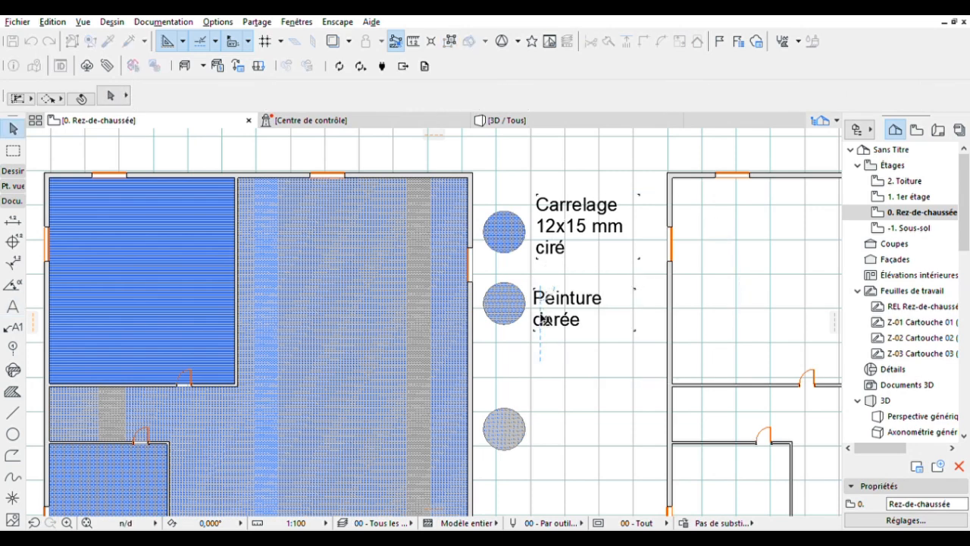
Move the "Peinture dorée" text up level with the middle legend circle and add the text "Carrelage brillant" beside the bottom circle
click(559, 300)
drag(556, 297, 559, 286)
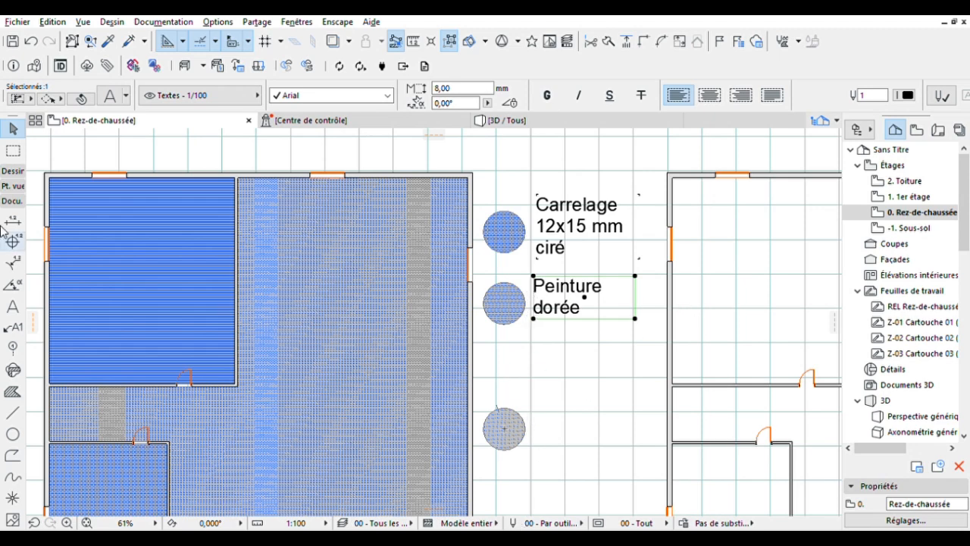
click(13, 391)
click(12, 306)
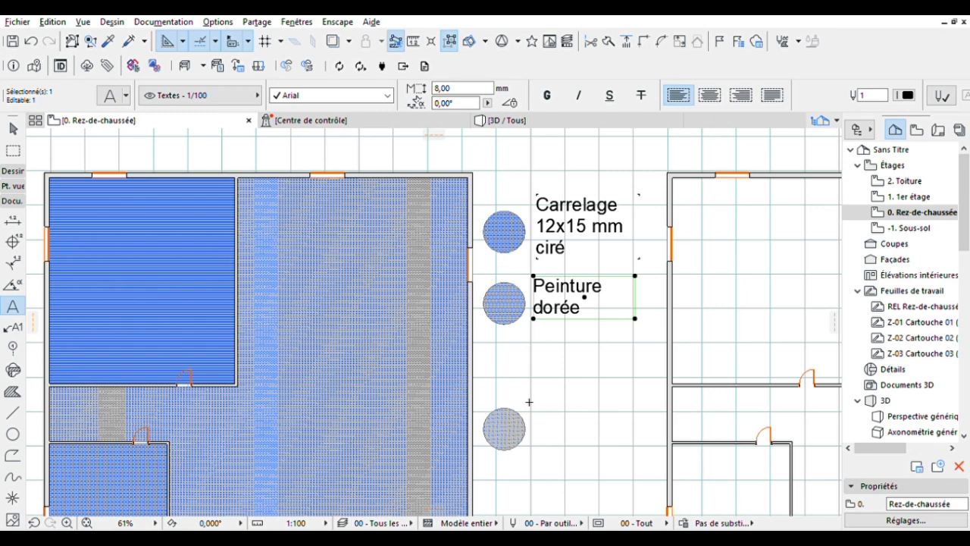
key(Escape)
click(541, 426)
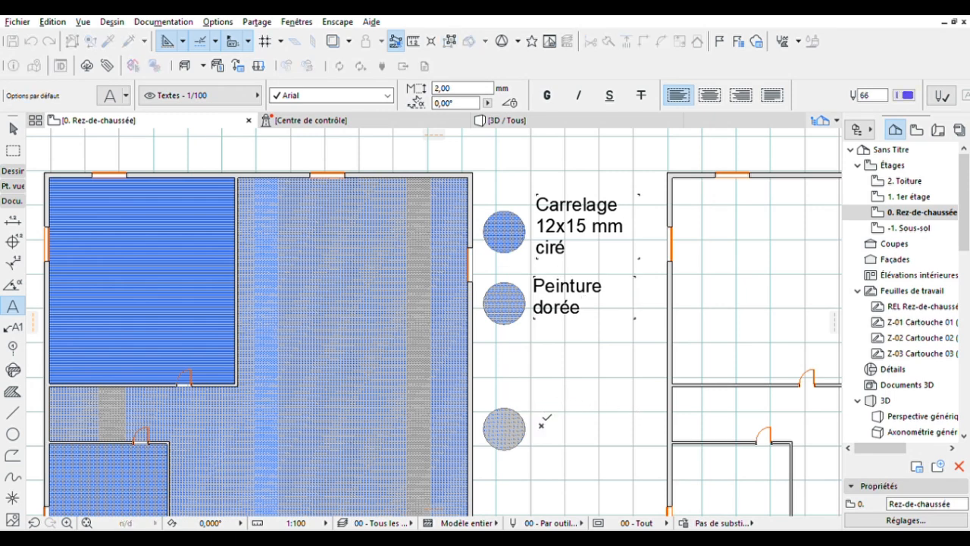
click(612, 422)
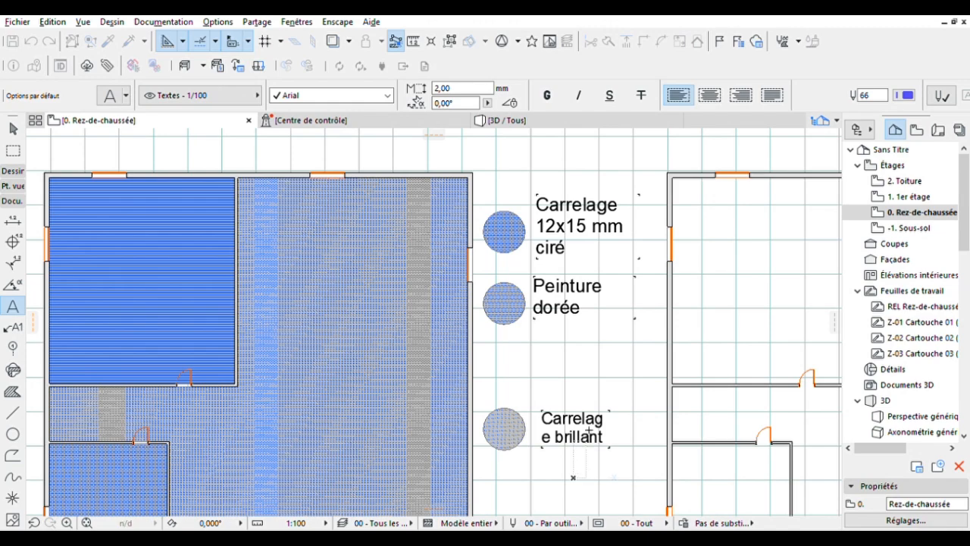
Move the whole Plan éclairage floor plan with its label closer to the Plan cotation
scroll(557, 432, down, 5)
middle_drag(562, 429, 568, 315)
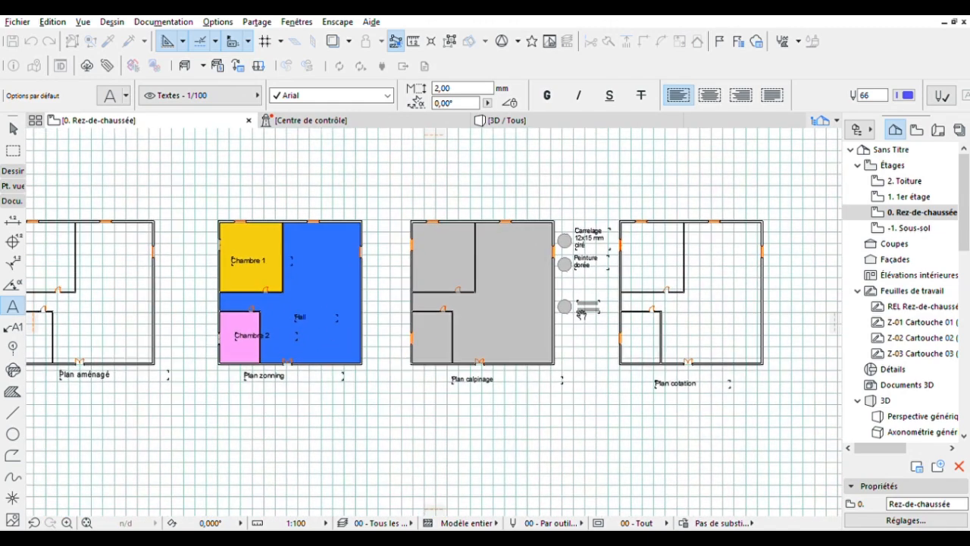
scroll(568, 315, up, 2)
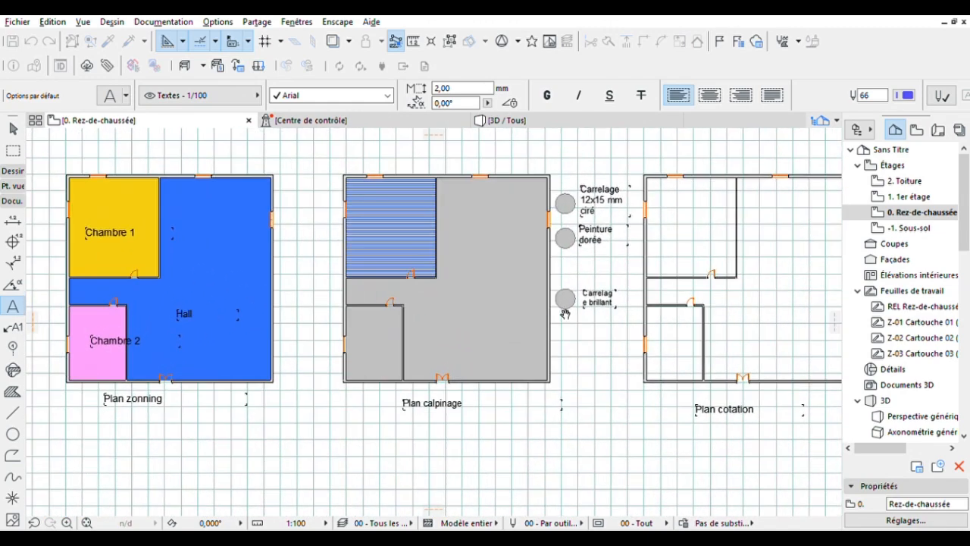
scroll(557, 324, right, 2)
middle_drag(372, 313, 160, 341)
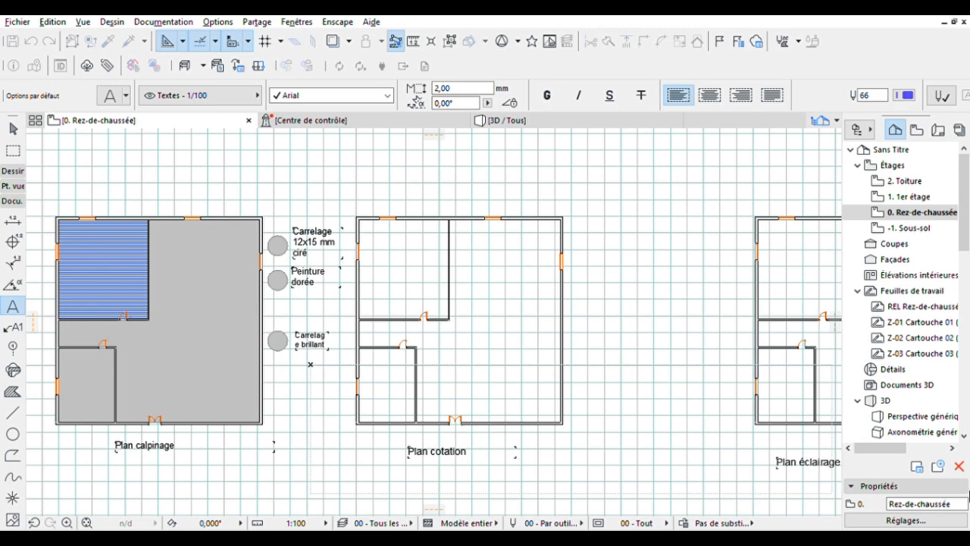
scroll(784, 314, down, 2)
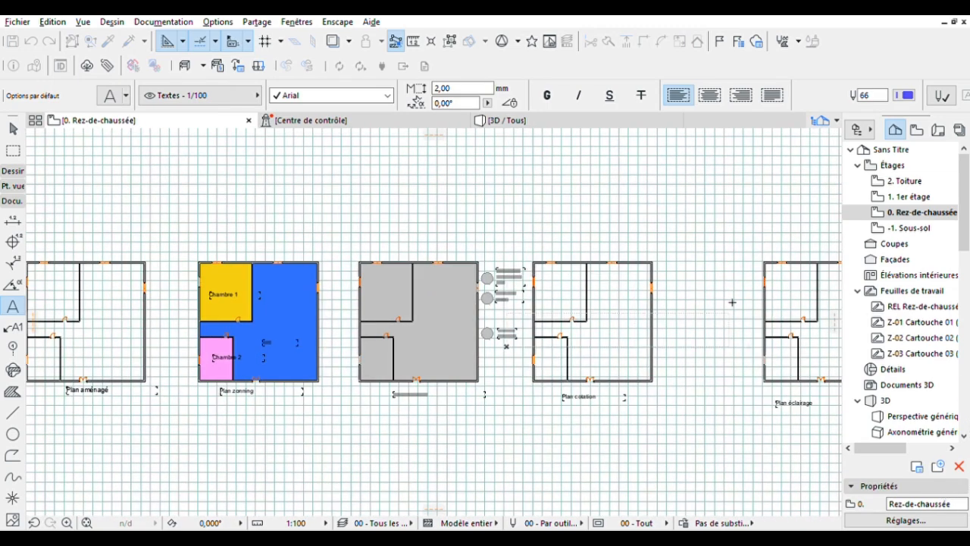
middle_drag(717, 304, 462, 263)
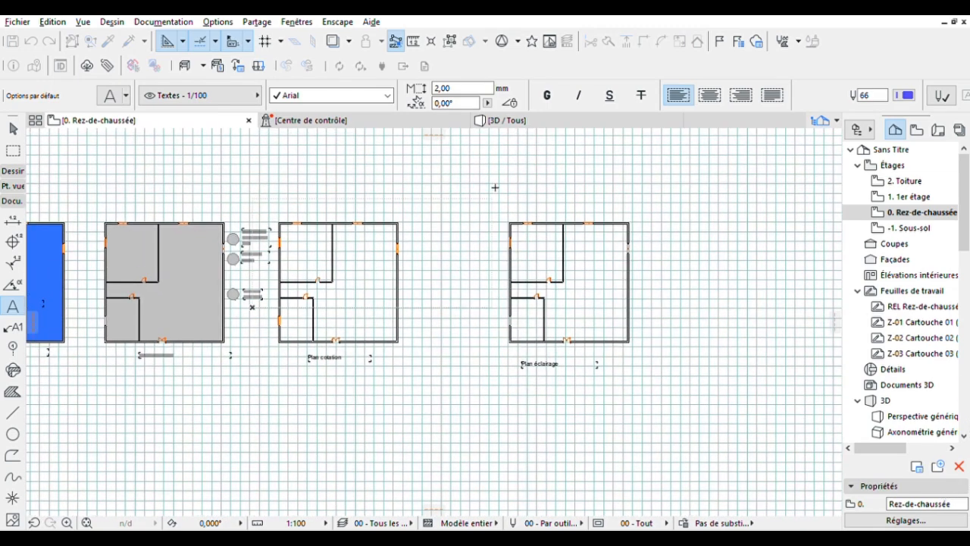
key(Escape)
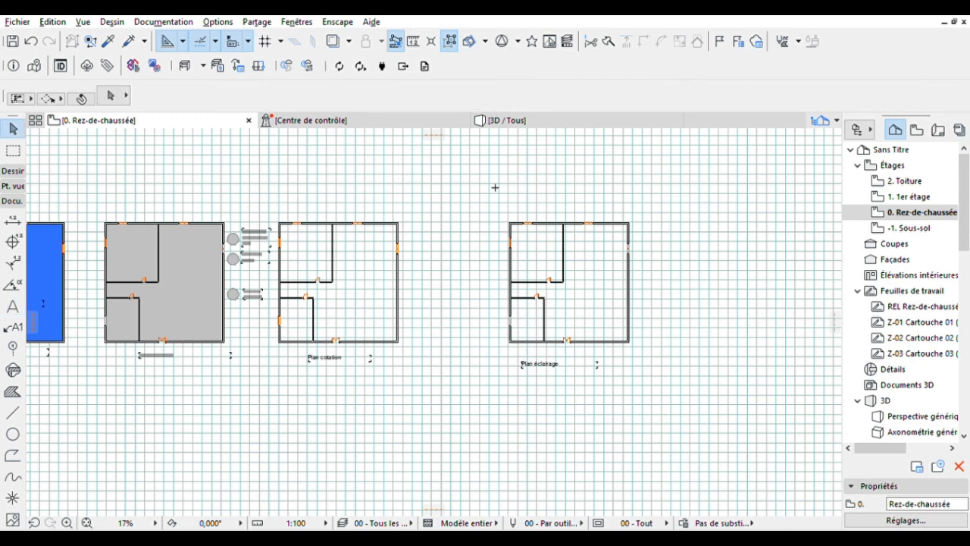
drag(563, 192, 717, 419)
drag(608, 296, 546, 284)
Dimension the overall outer length of the Plan cotation's upper exterior wall, placing the dimension line just above the wall
middle_drag(372, 395, 648, 394)
scroll(657, 372, up, 2)
scroll(658, 372, down, 1)
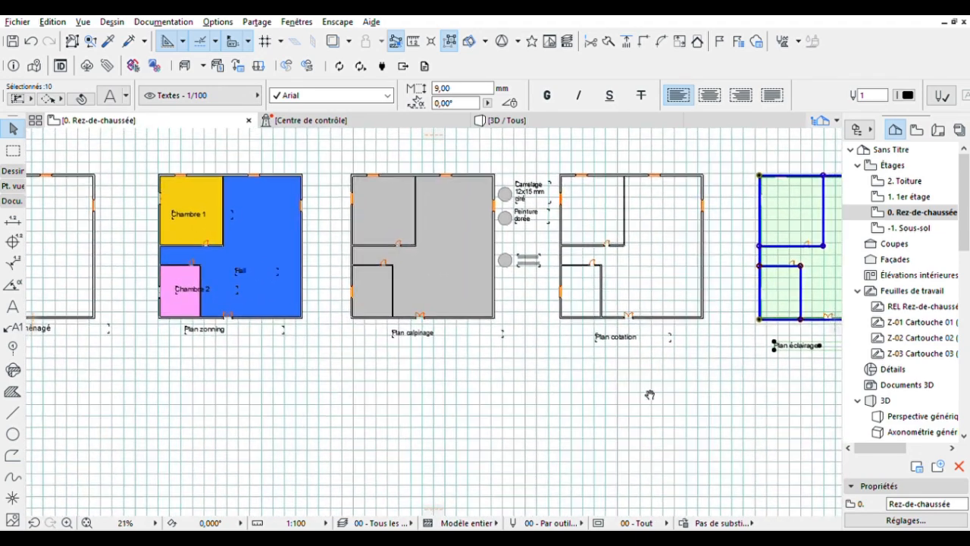
click(13, 219)
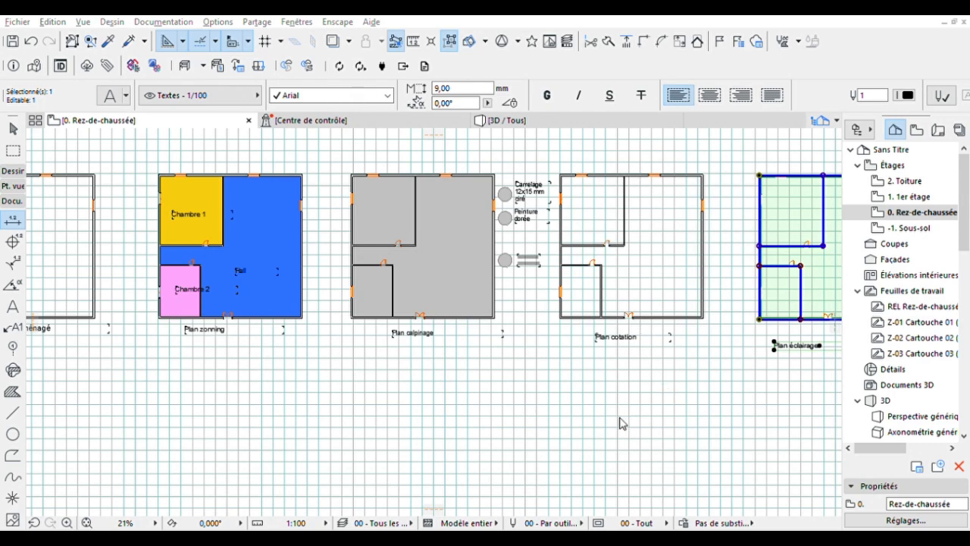
scroll(599, 168, up, 5)
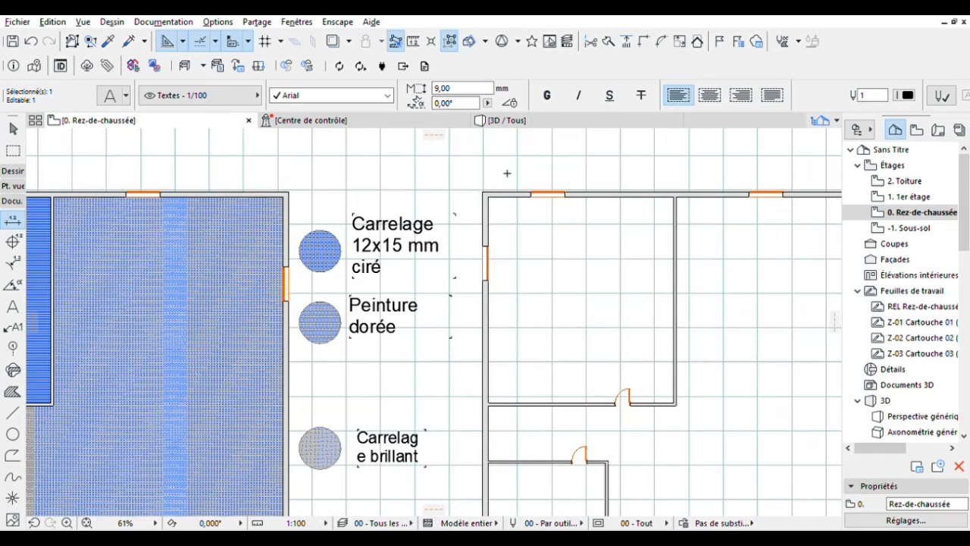
key(Escape)
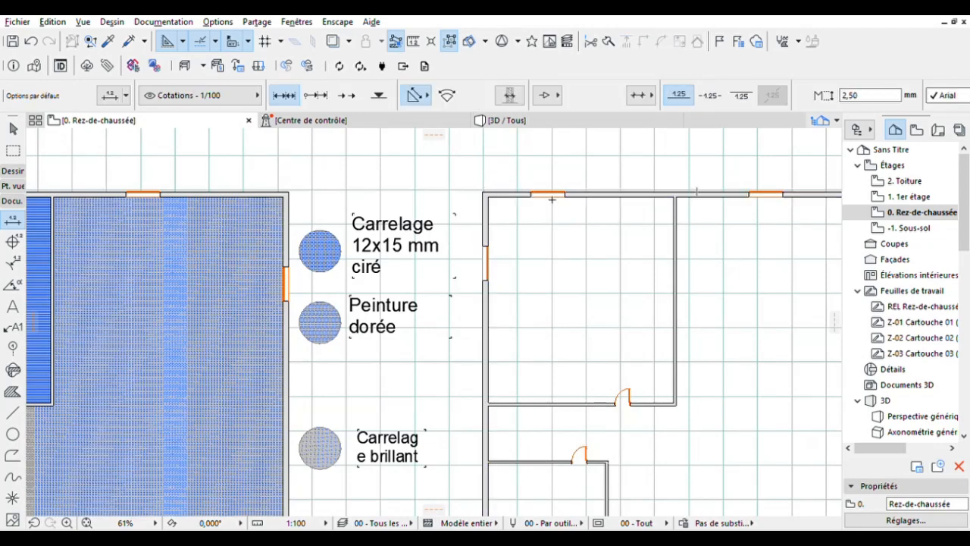
scroll(434, 188, up, 3)
click(530, 187)
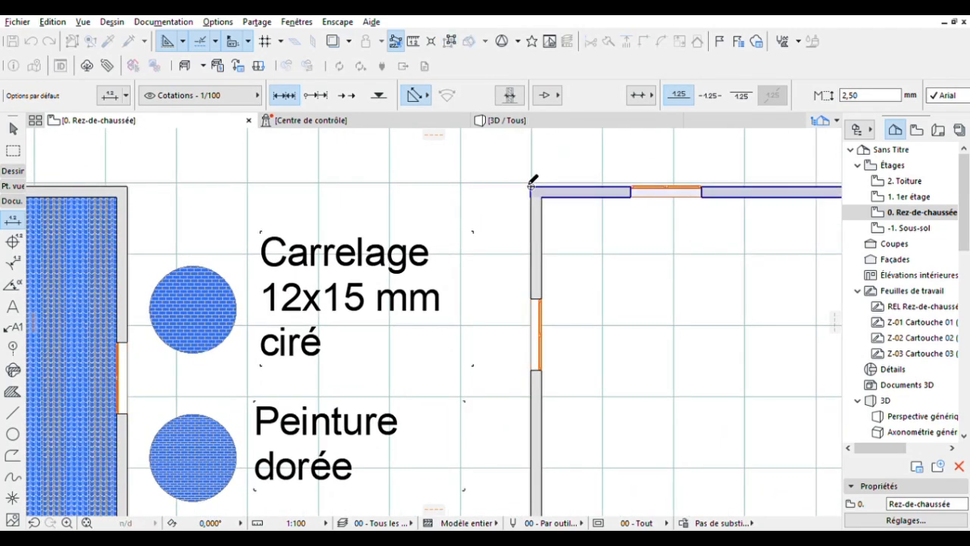
middle_drag(603, 209, 50, 219)
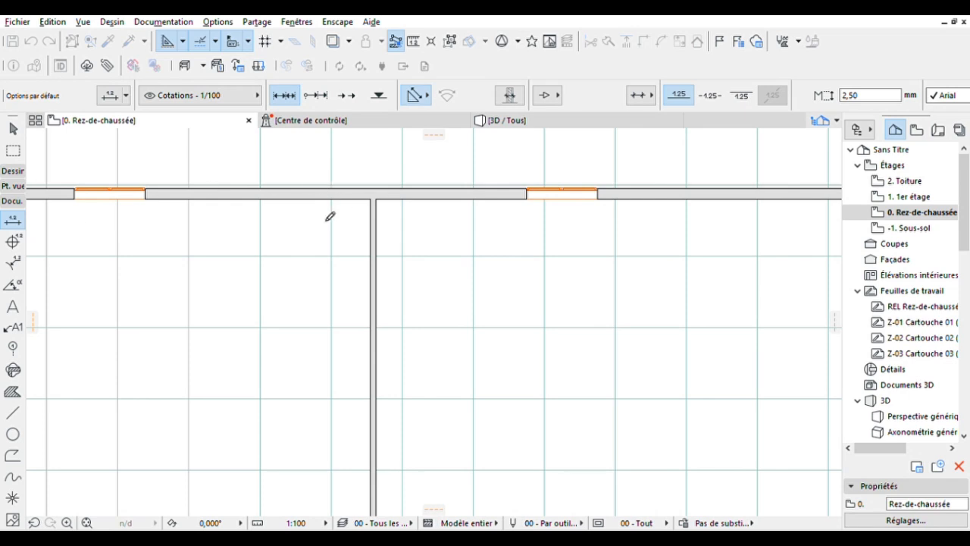
middle_drag(329, 215, 150, 203)
scroll(151, 202, up, 1)
scroll(746, 162, down, 1)
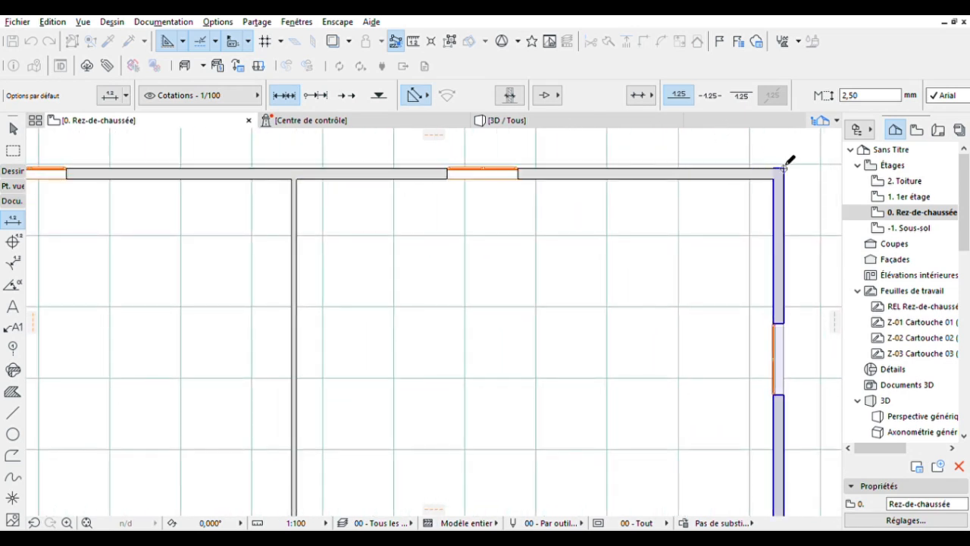
click(785, 165)
click(789, 134)
scroll(569, 216, down, 3)
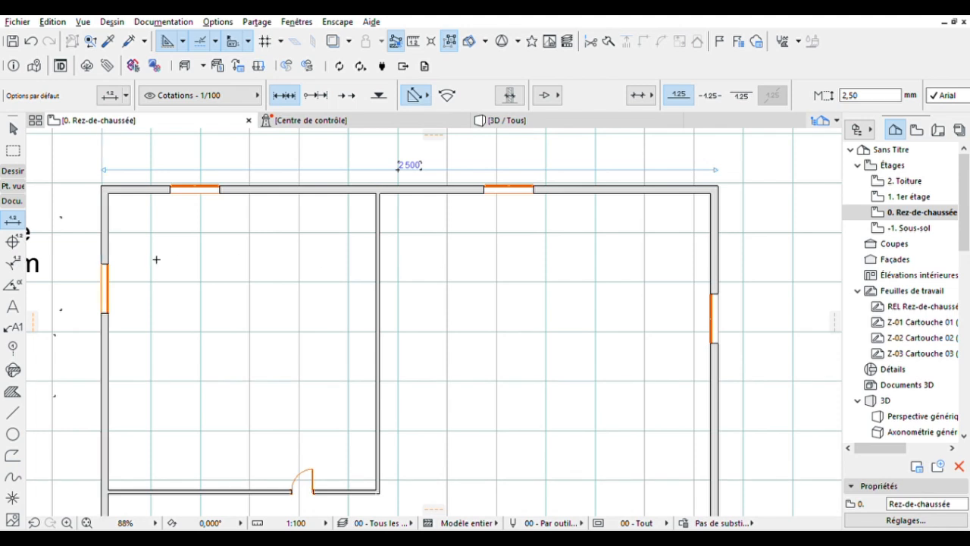
Dimension the inside width of the upper-left room along its upper wall, from the exterior wall's inner corner to the partition
scroll(132, 219, up, 2)
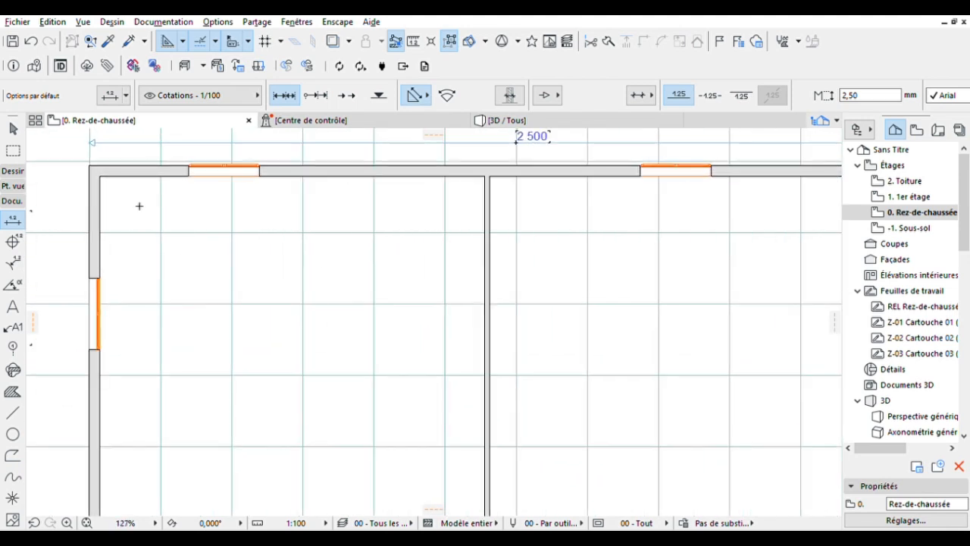
click(99, 176)
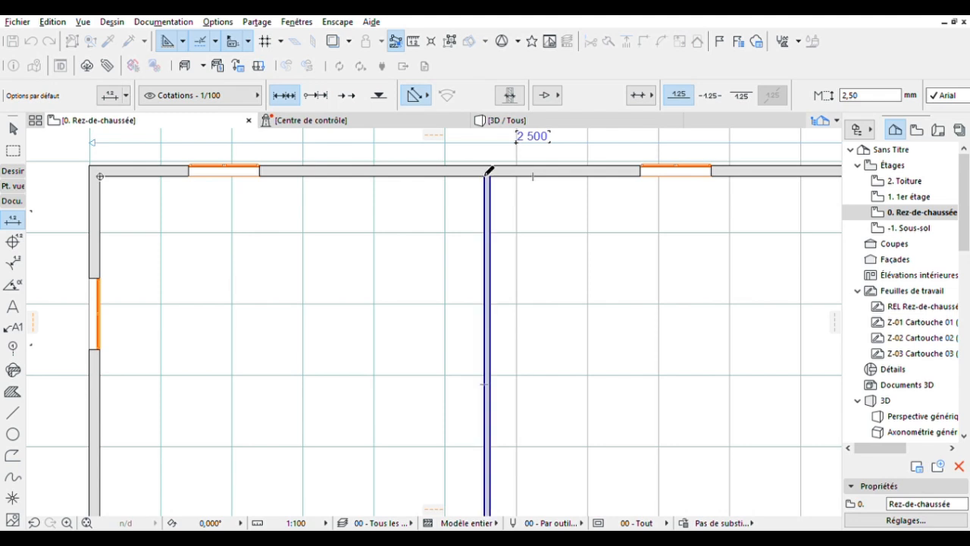
scroll(489, 170, up, 2)
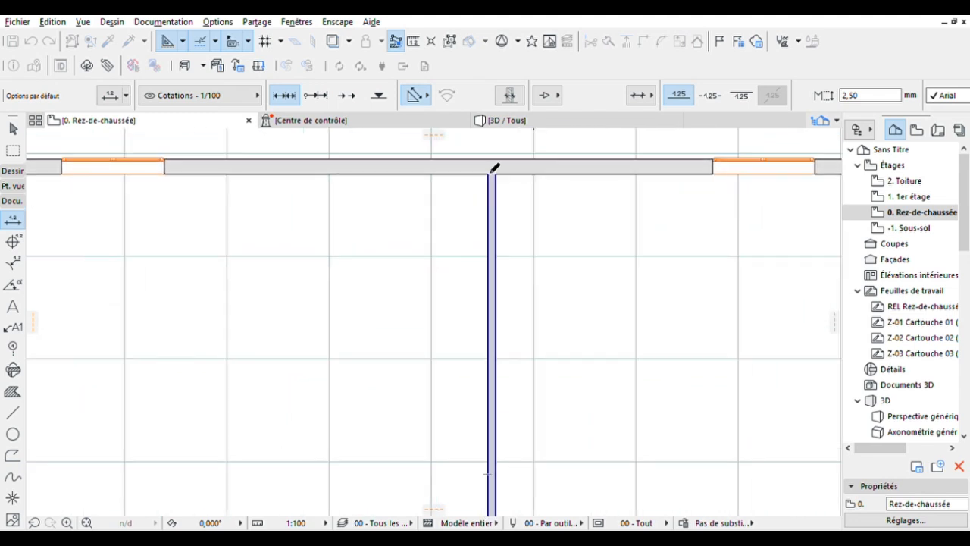
double_click(489, 173)
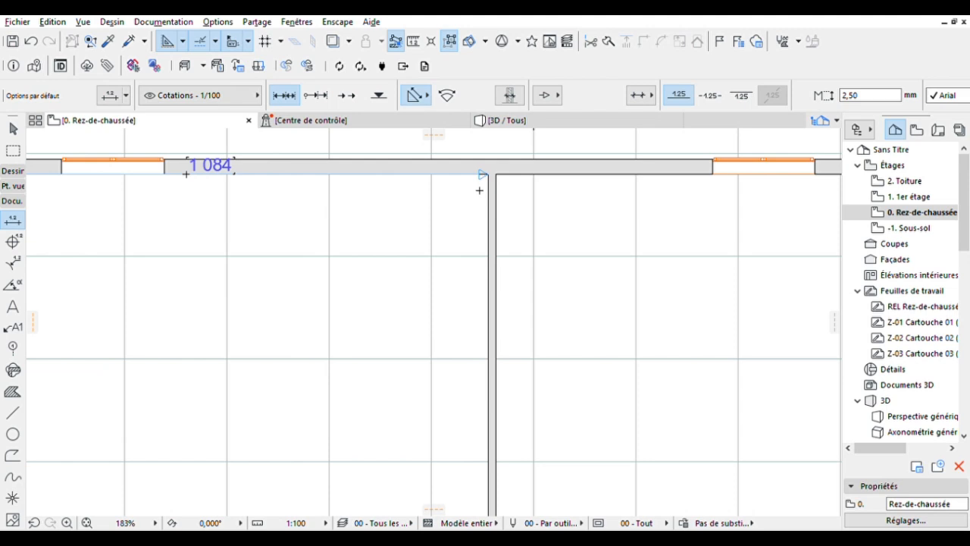
Dimension the window in the upper-left room's left exterior wall, placing the dimension inside the room
scroll(442, 196, down, 2)
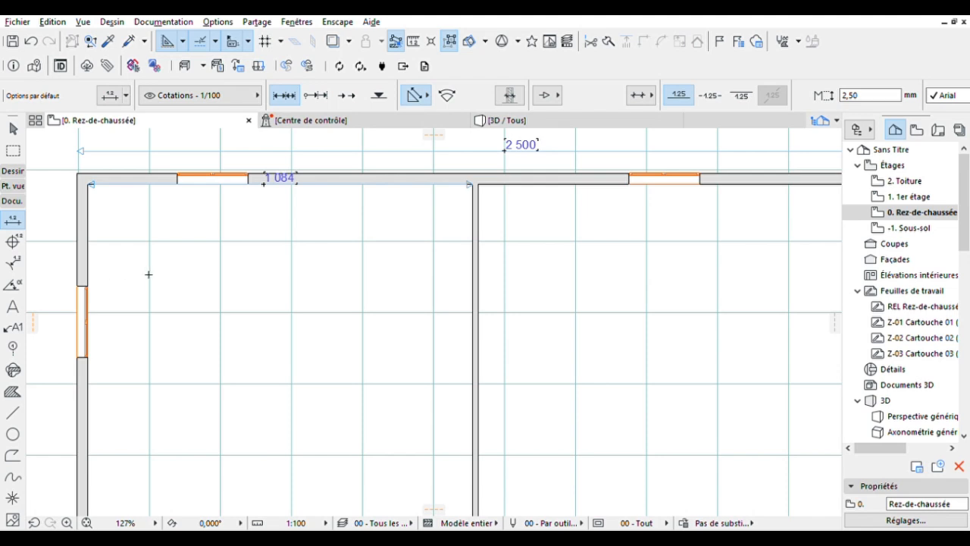
scroll(161, 264, up, 2)
middle_drag(110, 321, 201, 232)
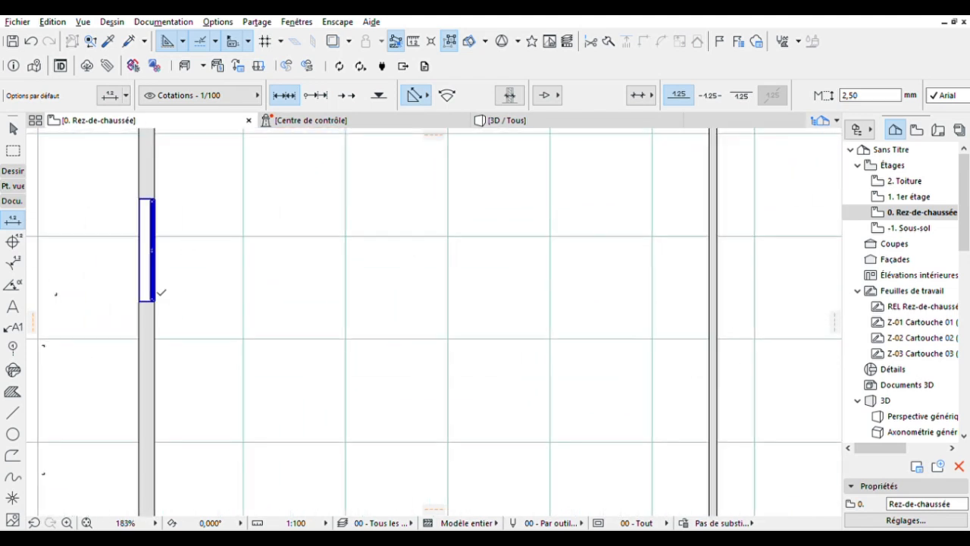
click(154, 301)
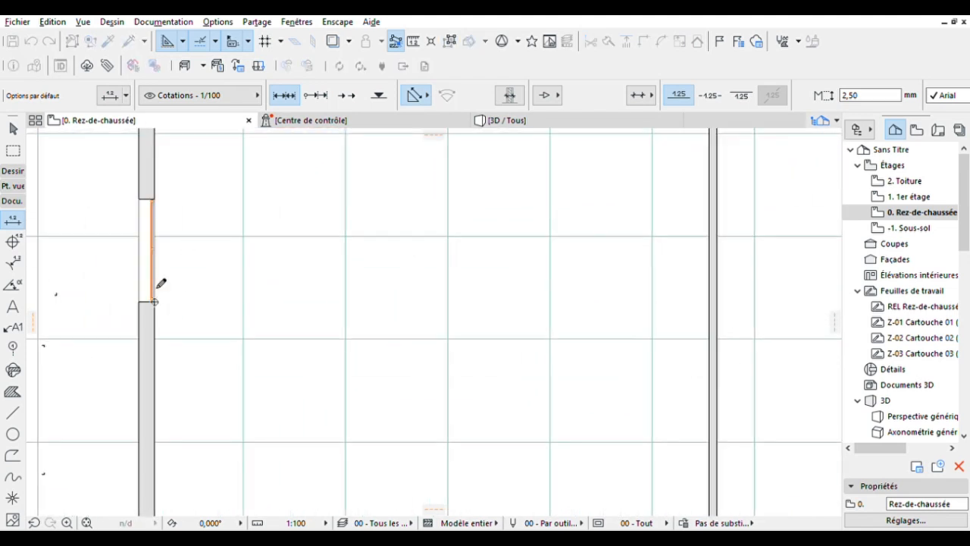
click(154, 197)
double_click(185, 200)
click(184, 202)
Dimension the upper-left room's lower partition from the left exterior wall to the door opening, placing the dimension inside the room
scroll(251, 303, down, 5)
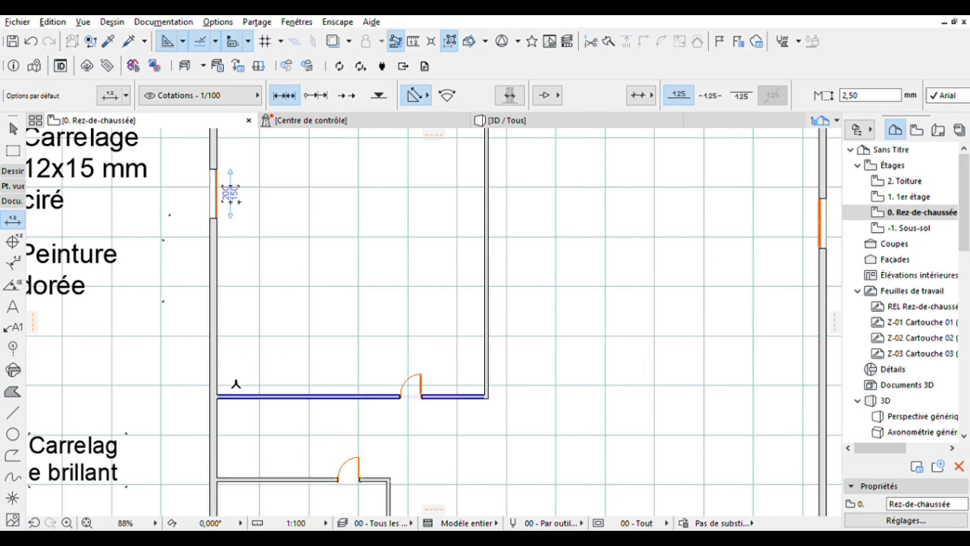
scroll(231, 388, up, 3)
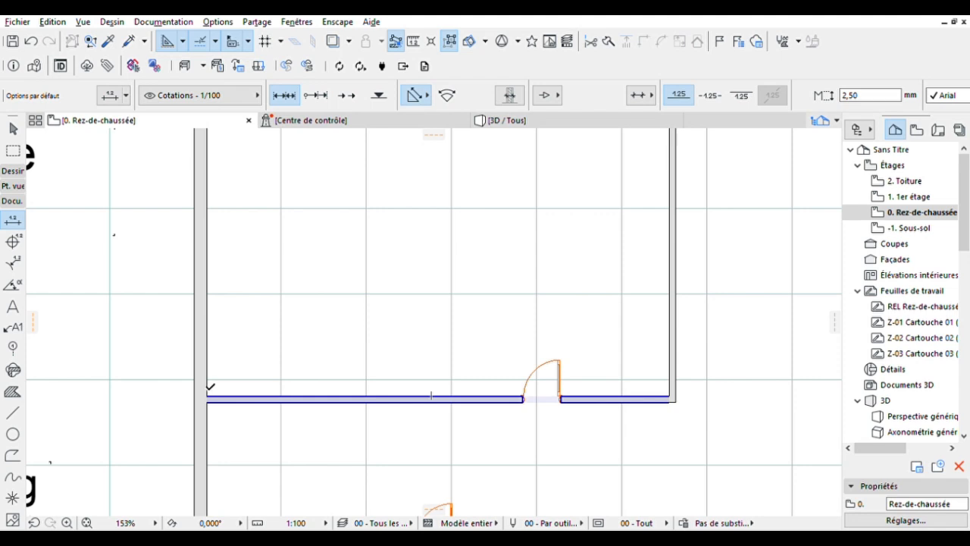
click(207, 393)
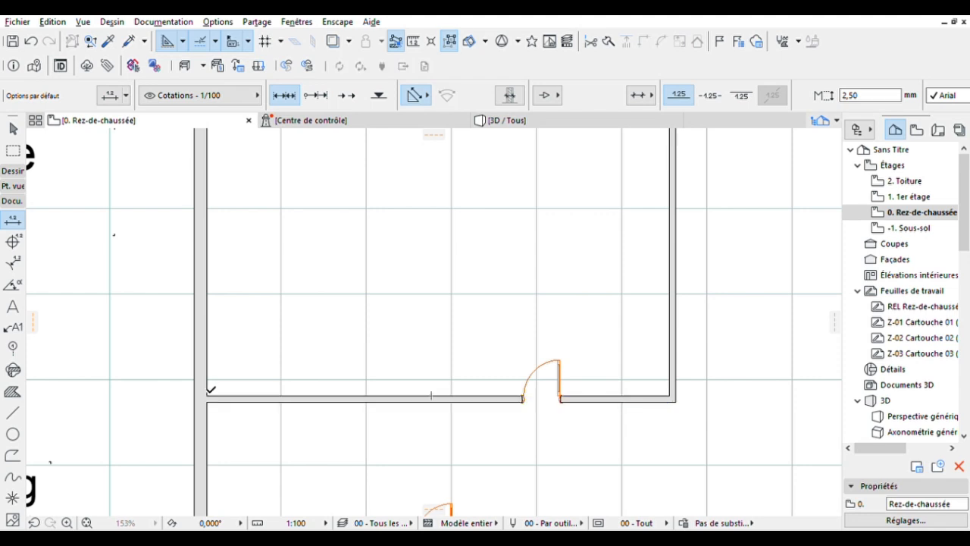
click(523, 395)
click(523, 395)
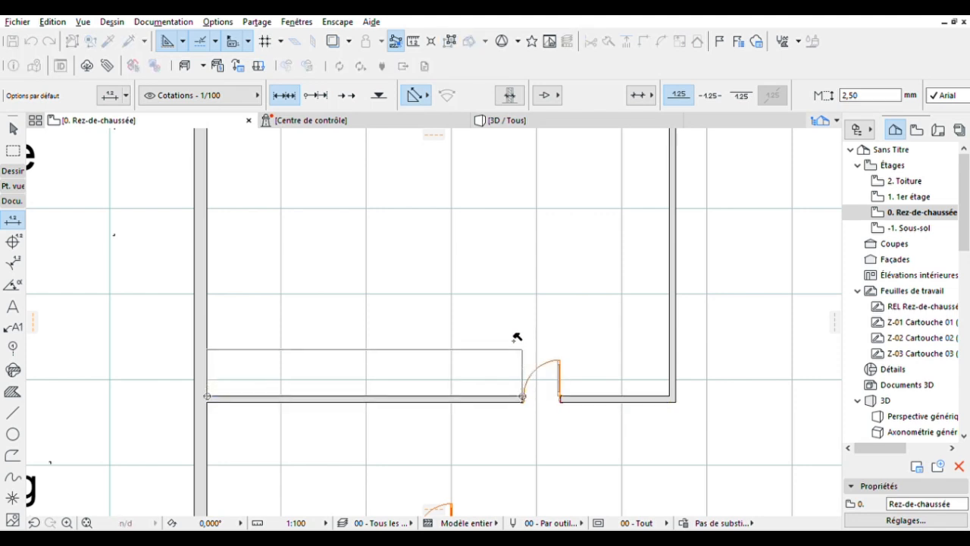
click(516, 341)
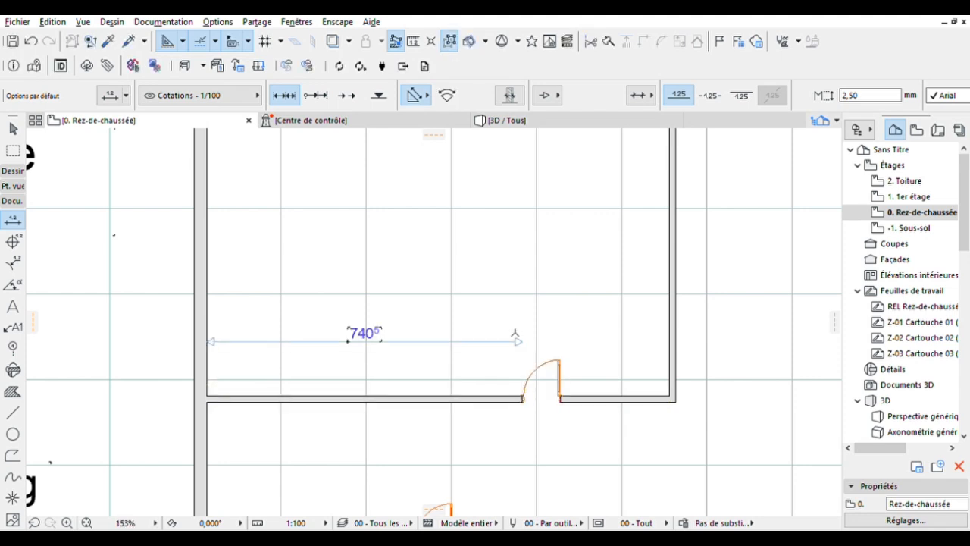
Dimension the remaining stretch of that lower partition from the door opening to the room's right partition
click(561, 395)
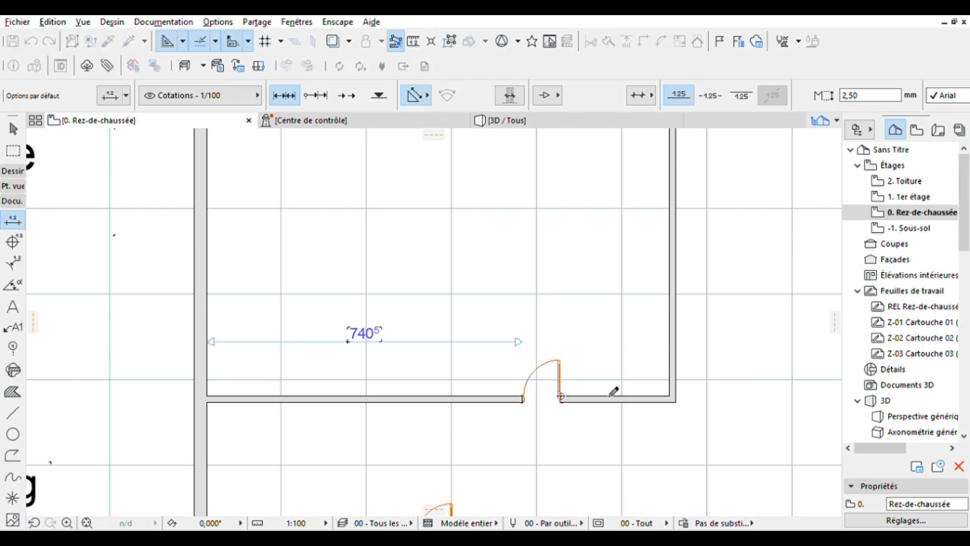
click(672, 386)
click(668, 360)
scroll(634, 384, down, 5)
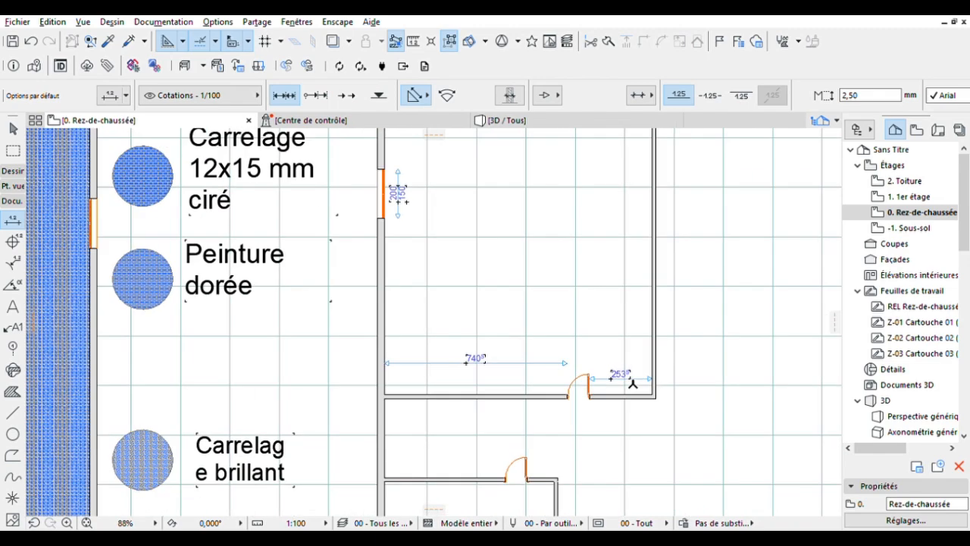
scroll(633, 384, down, 3)
middle_drag(628, 383, 566, 403)
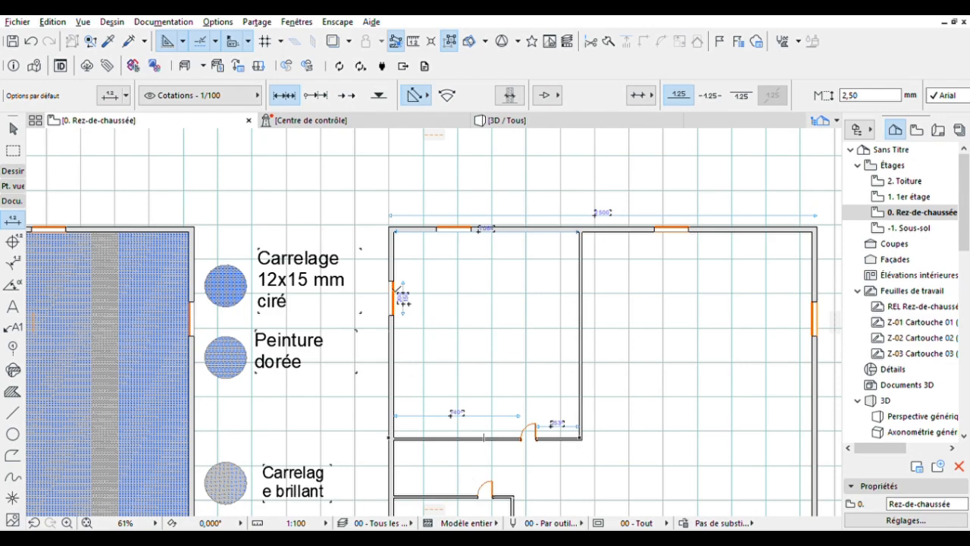
scroll(532, 254, up, 3)
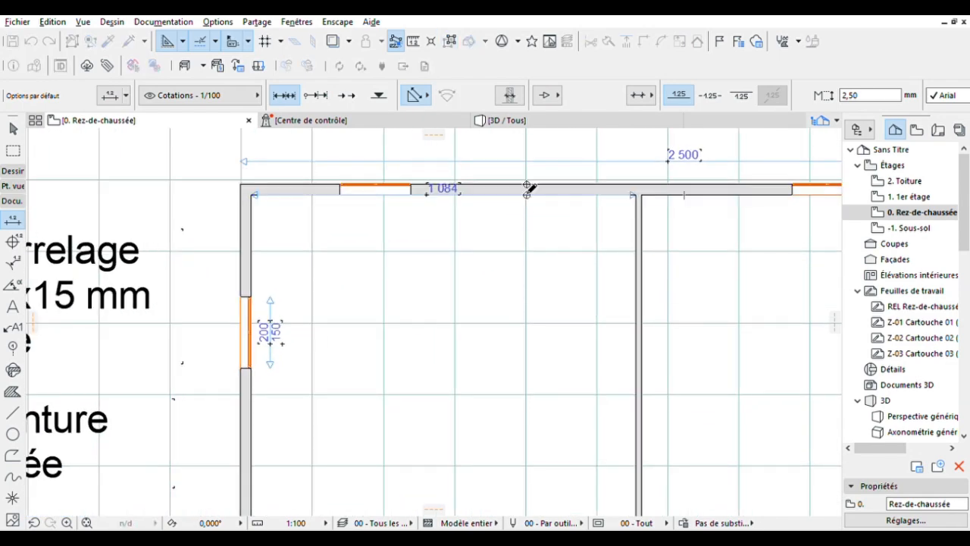
scroll(526, 376, down, 3)
middle_drag(515, 452, 502, 269)
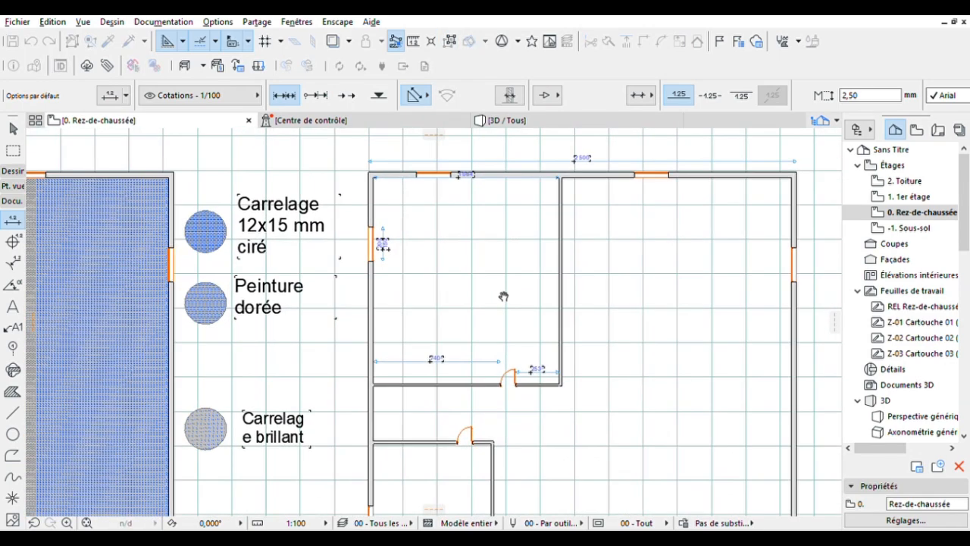
Dimension the upper-left room's depth from the exterior upper wall to the lower partition, including both wall thicknesses
scroll(485, 357, up, 5)
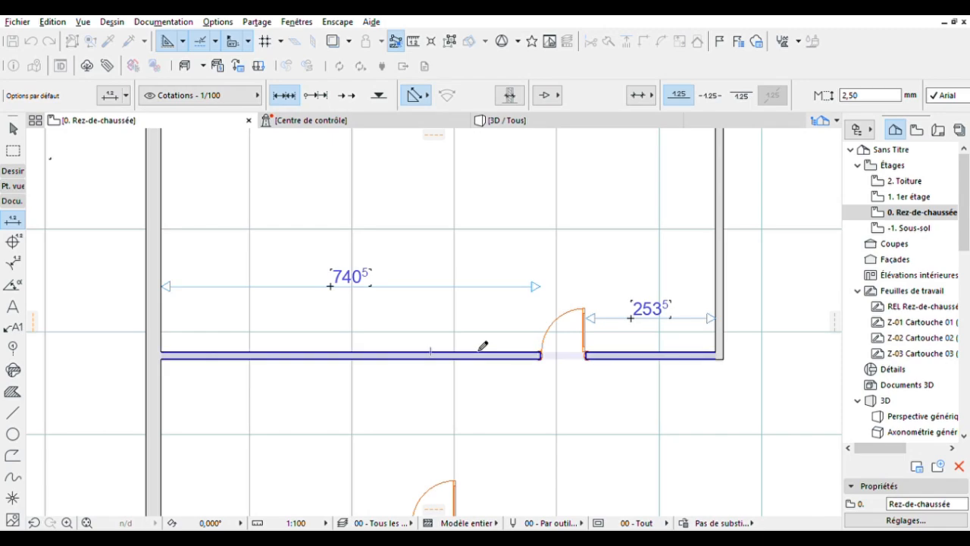
scroll(499, 293, down, 3)
scroll(498, 293, down, 2)
middle_drag(461, 237, 364, 376)
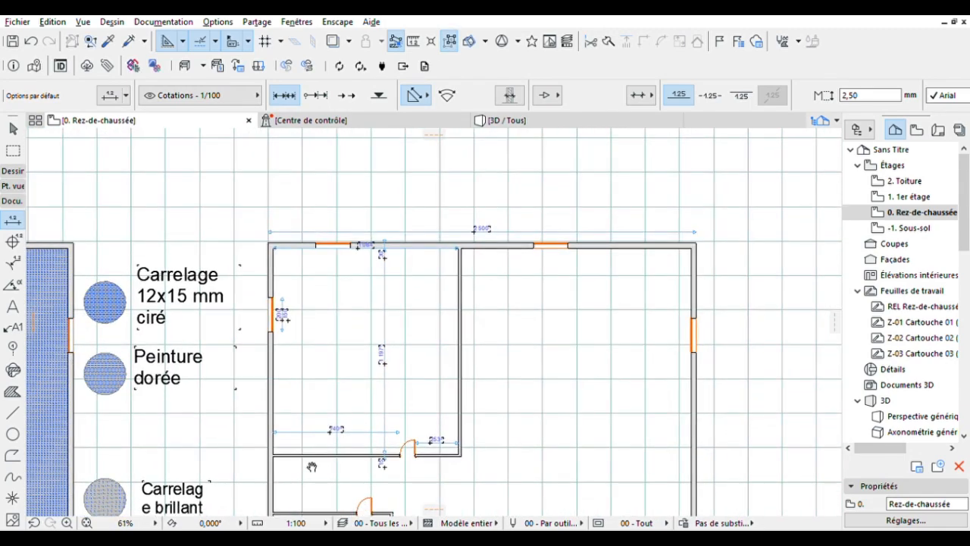
Dimension the large room's width from the upper-left room's partition to the right exterior wall, including both wall thicknesses
click(460, 304)
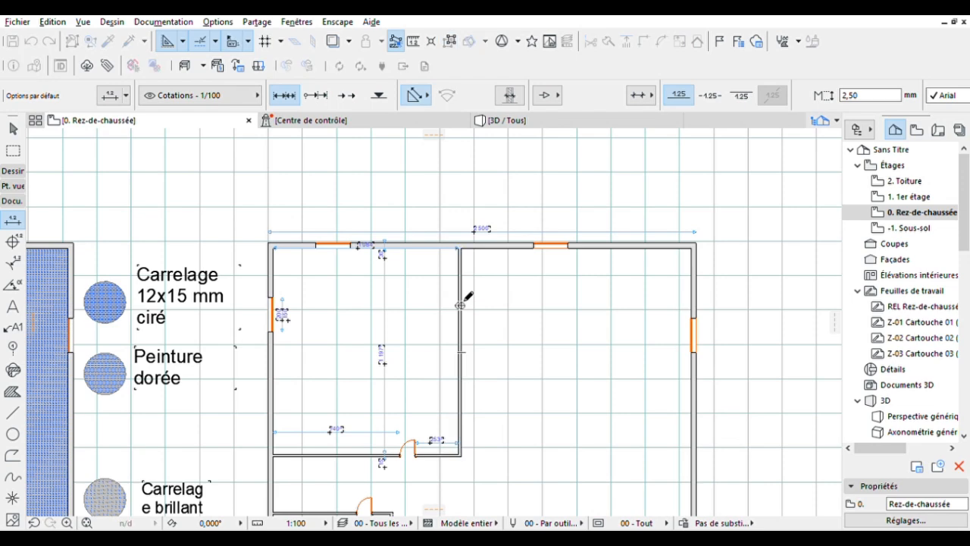
click(693, 282)
double_click(672, 290)
click(669, 305)
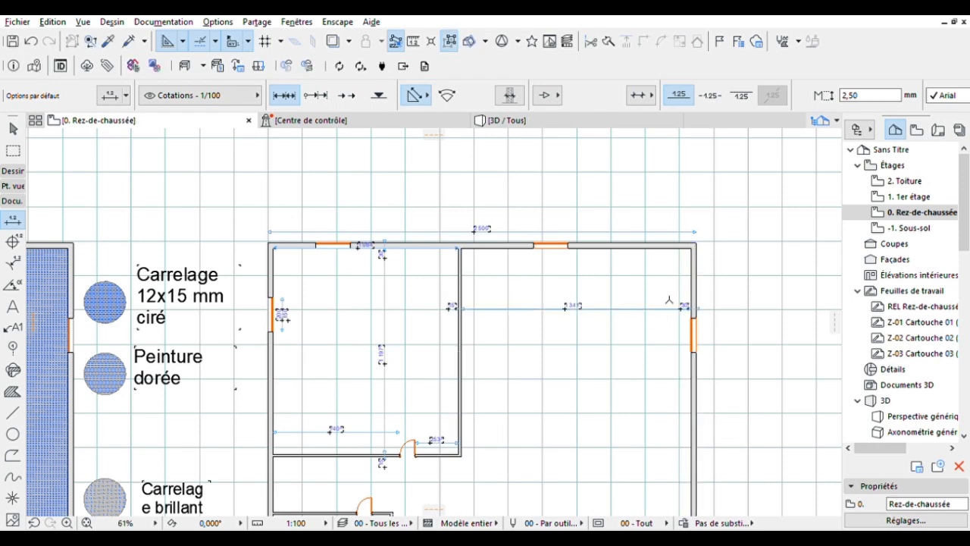
middle_drag(586, 505, 551, 245)
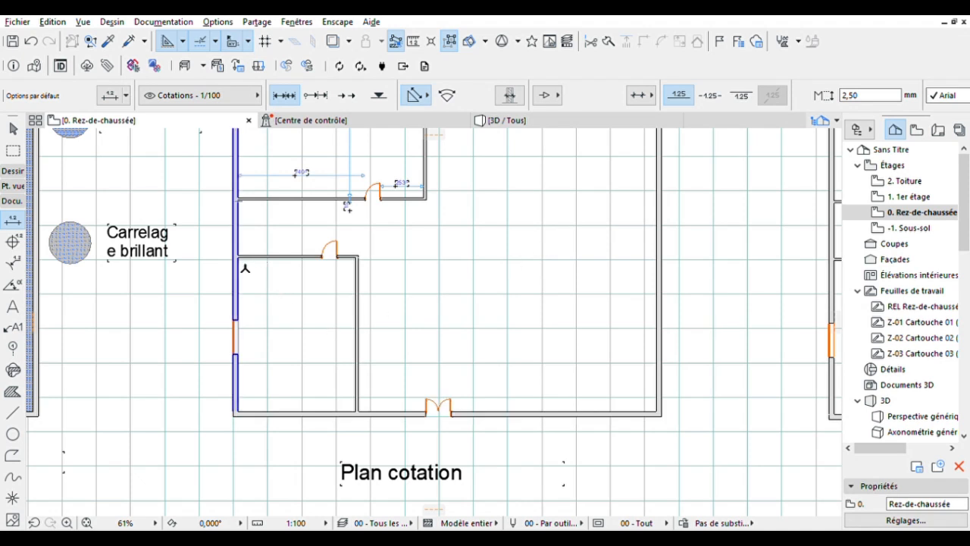
click(236, 275)
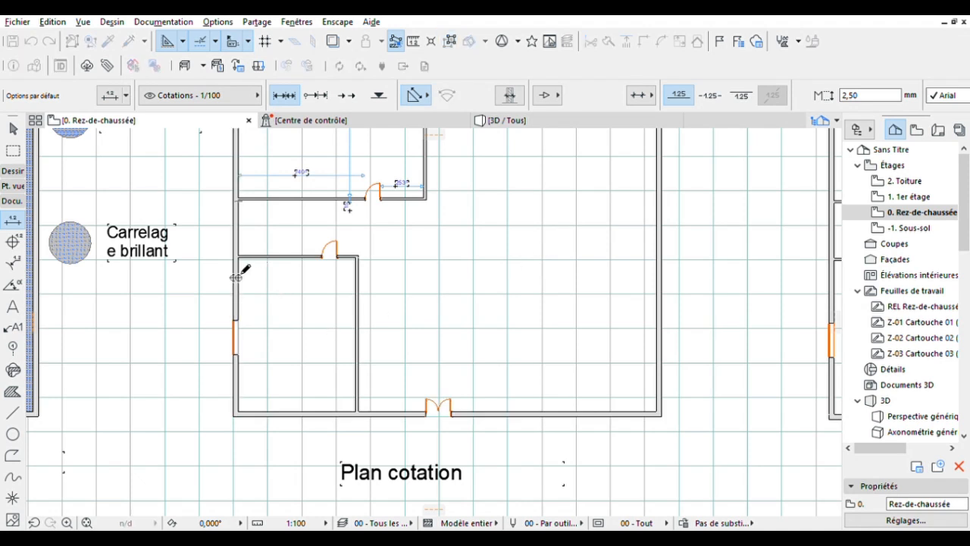
double_click(360, 319)
key(Escape)
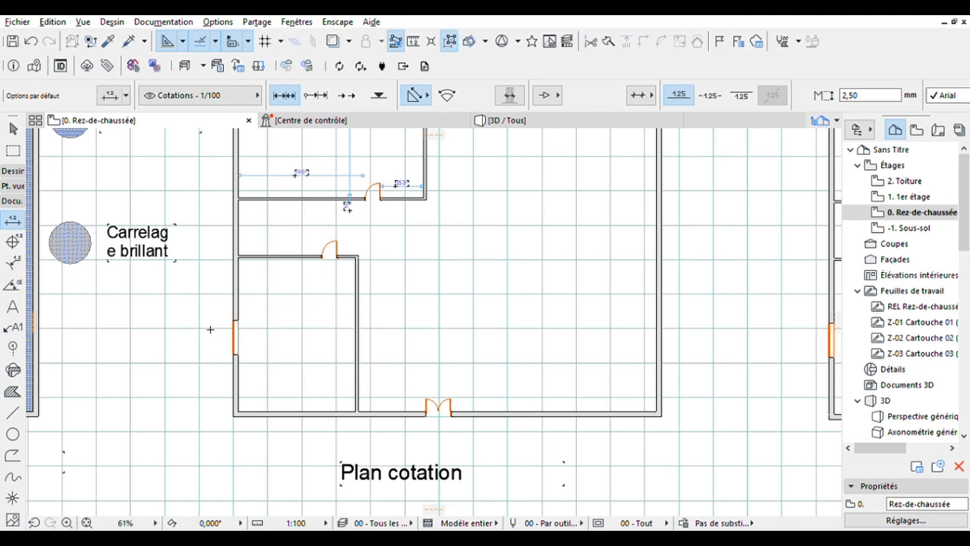
click(235, 379)
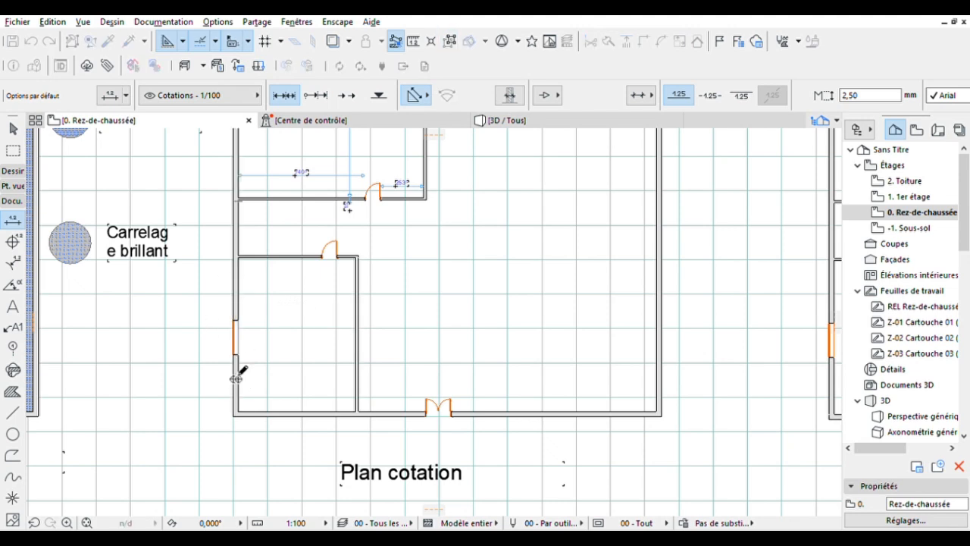
double_click(357, 341)
key(Escape)
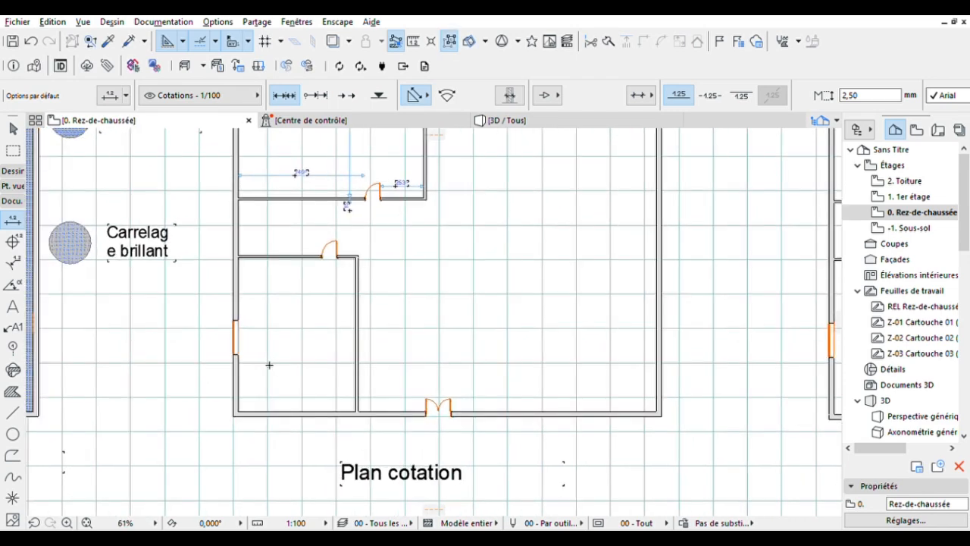
Dimension the lower-left room's width from the left exterior wall to its right partition, just below the window
click(238, 353)
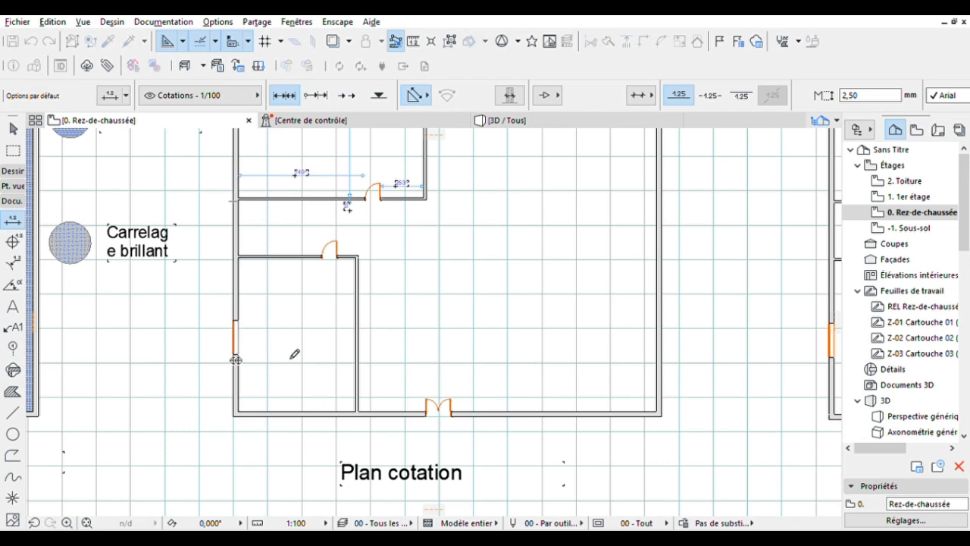
double_click(358, 353)
click(357, 352)
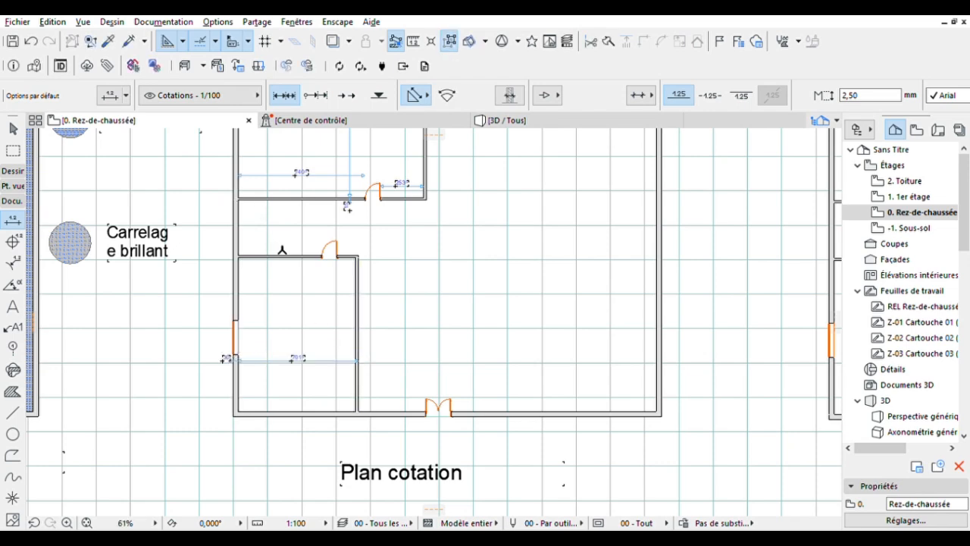
Dimension the lower-left room's depth from its upper partition to the lower exterior wall, including both wall thicknesses
scroll(281, 250, up, 5)
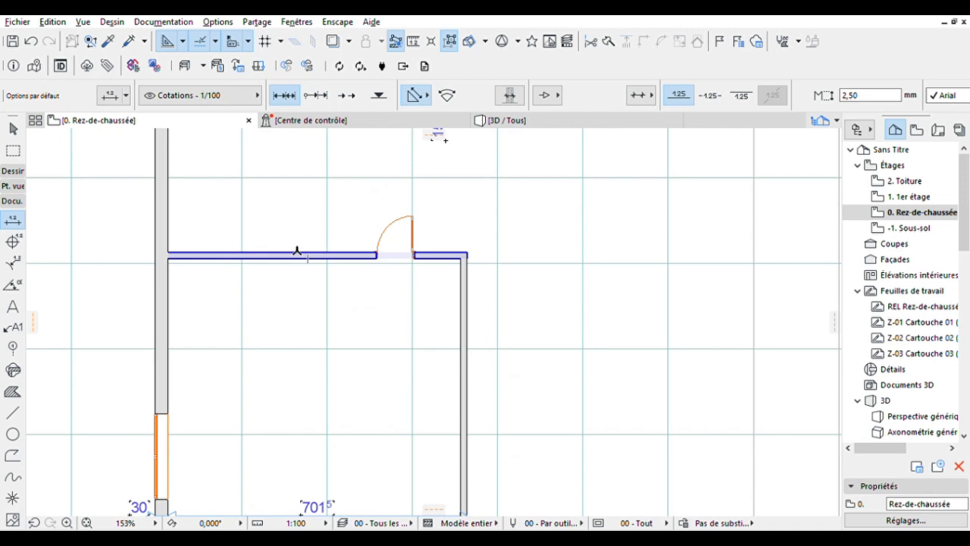
scroll(321, 470, down, 2)
middle_drag(321, 470, 299, 351)
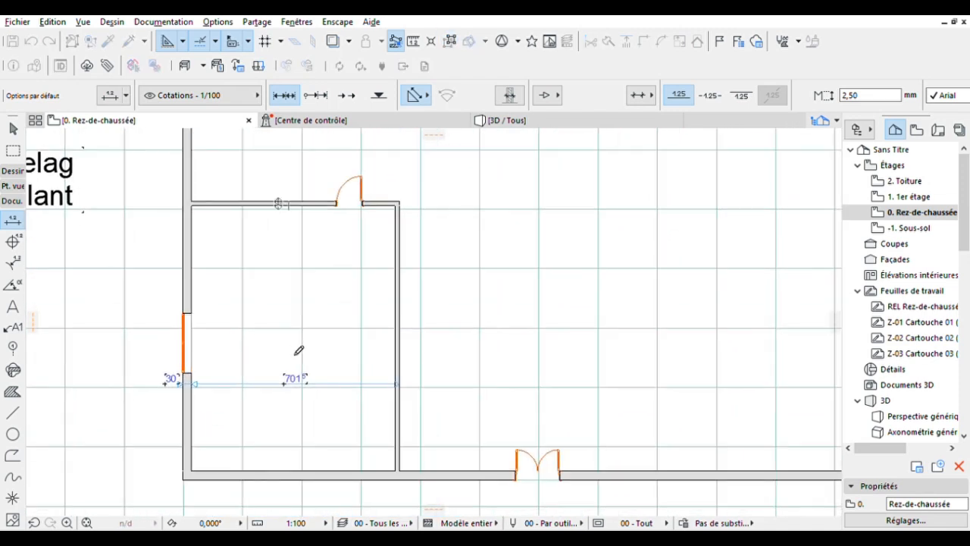
double_click(281, 467)
click(296, 464)
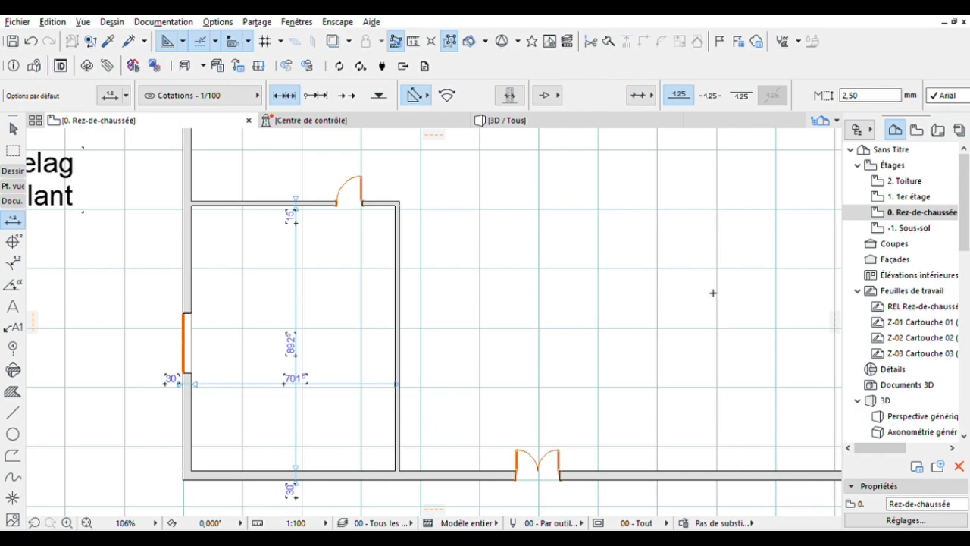
Dimension the large room's full depth from the upper exterior wall to the lower exterior wall, including both wall thicknesses
scroll(712, 293, down, 3)
middle_drag(708, 296, 580, 319)
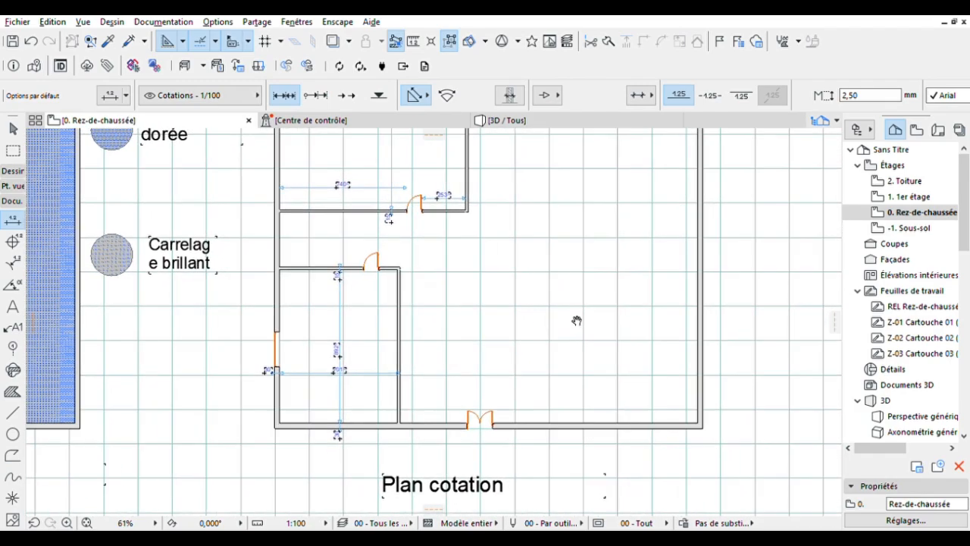
scroll(716, 238, down, 2)
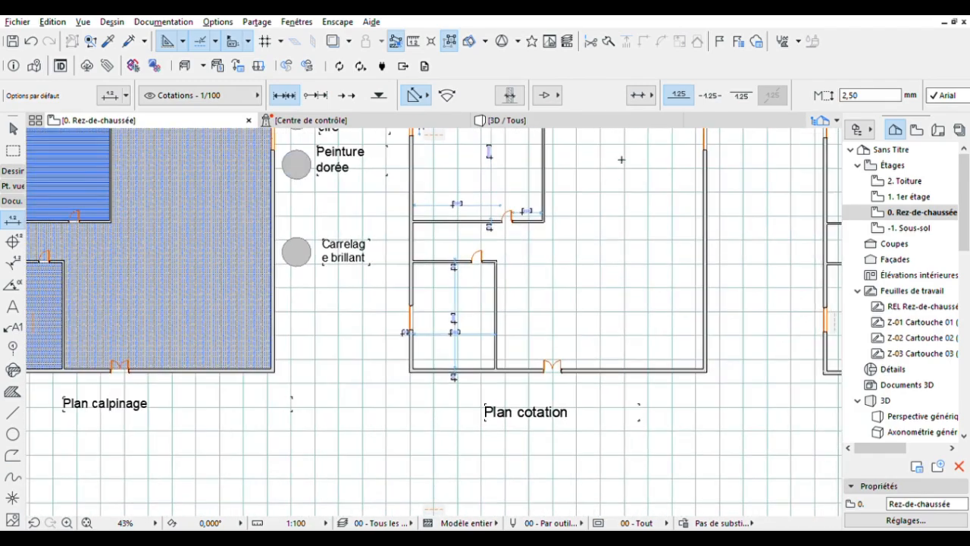
scroll(622, 159, down, 2)
middle_drag(841, 251, 737, 399)
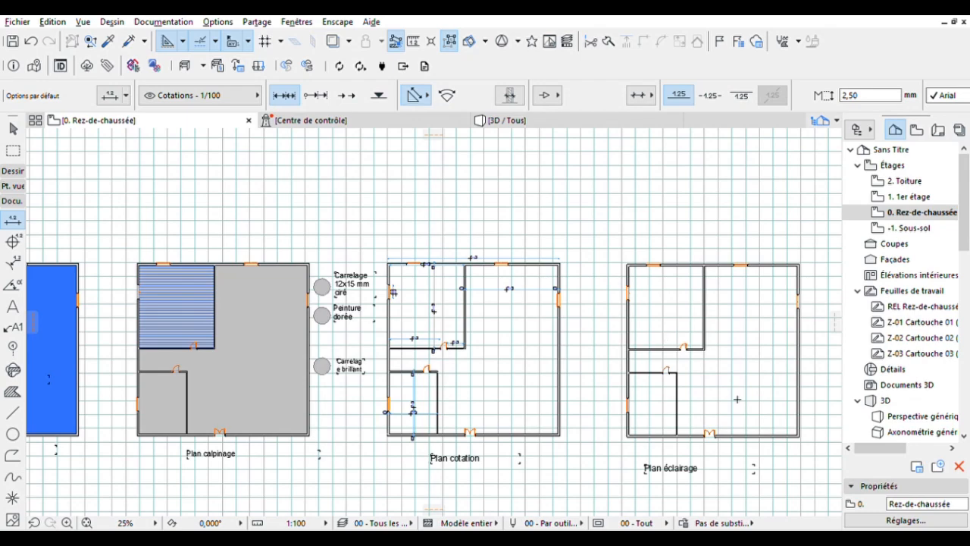
scroll(549, 291, up, 3)
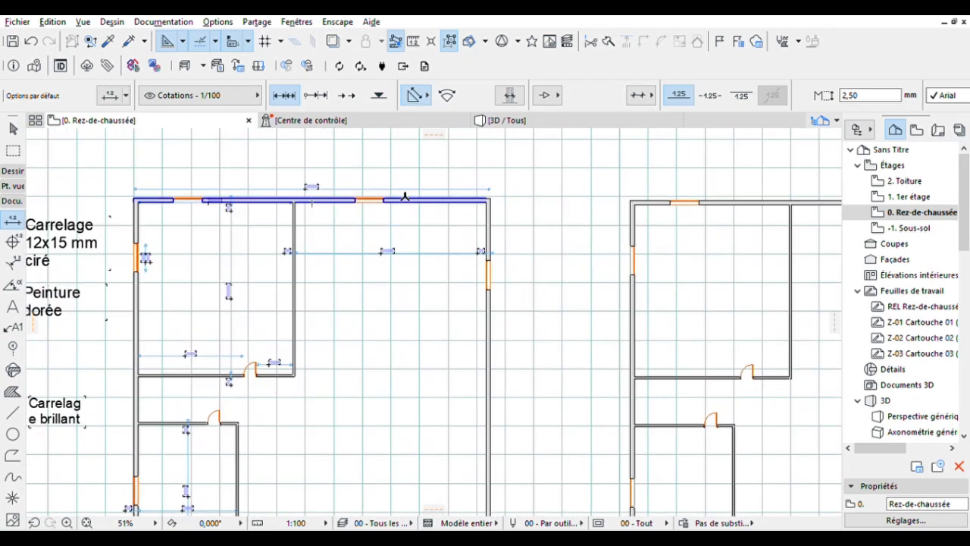
middle_drag(385, 407, 386, 189)
scroll(369, 233, up, 2)
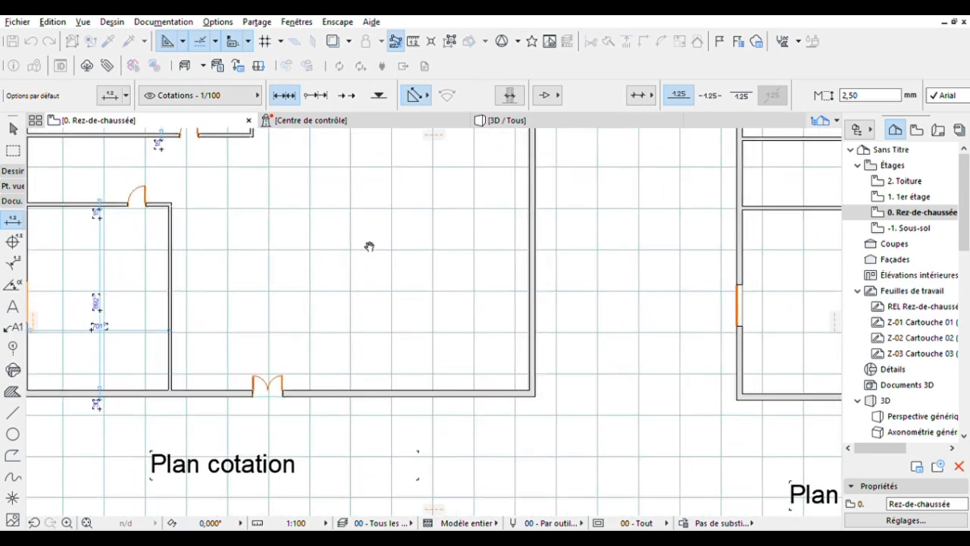
click(382, 389)
scroll(396, 326, down, 3)
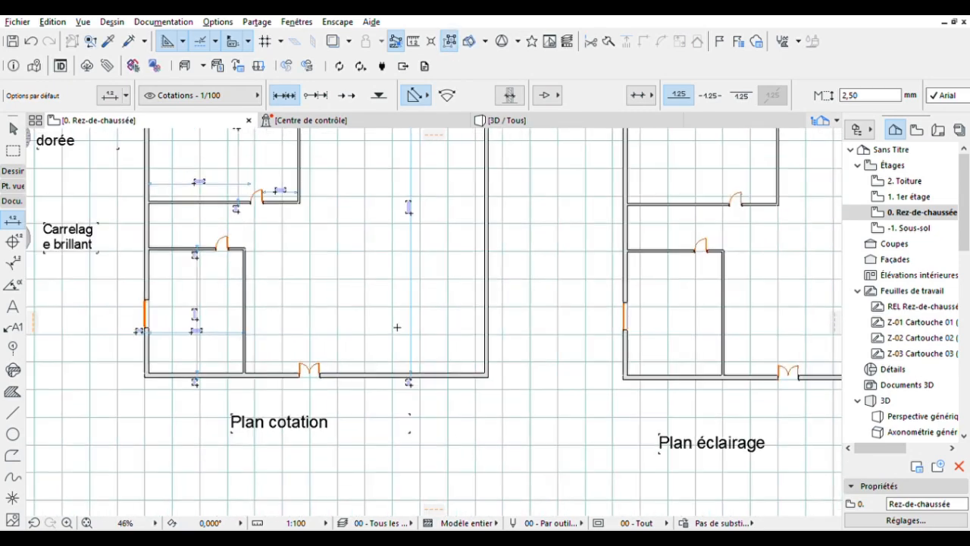
Draw a small circle inside the upper-left corner of the upper-left room on the Plan éclairage copy
middle_drag(396, 327, 388, 403)
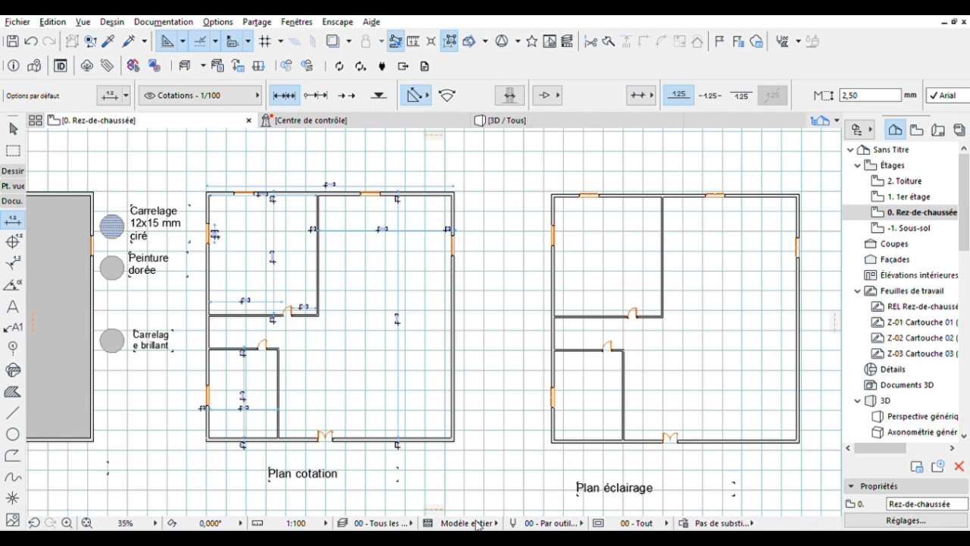
scroll(492, 390, down, 2)
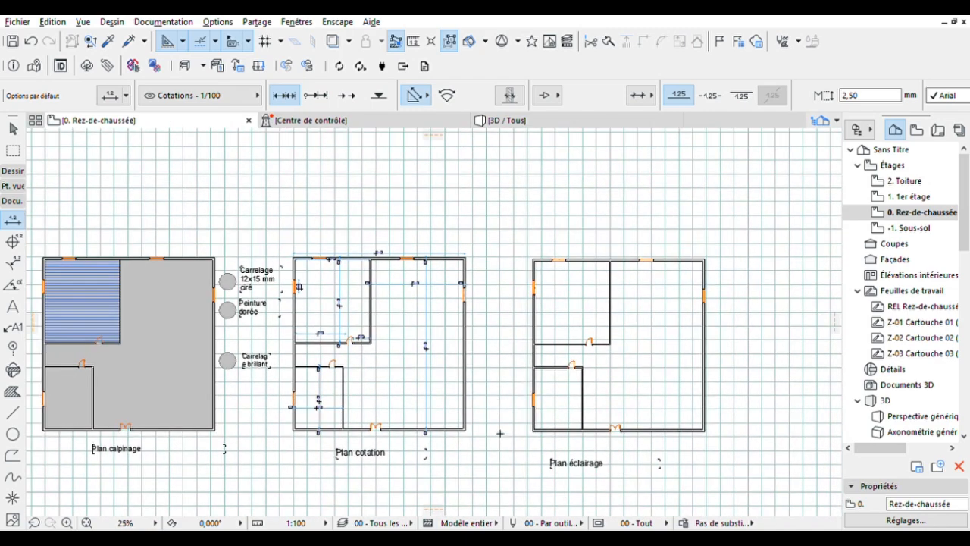
middle_drag(637, 406, 593, 392)
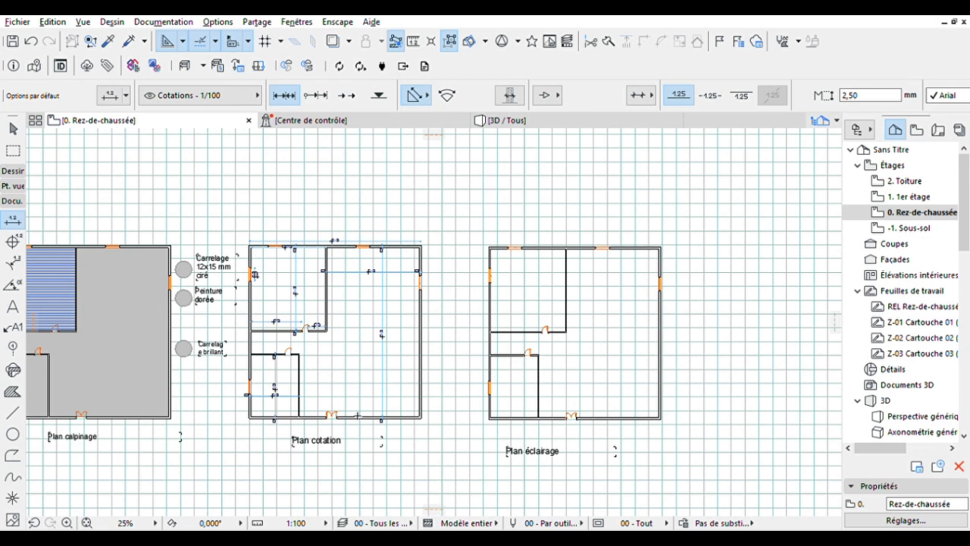
click(12, 432)
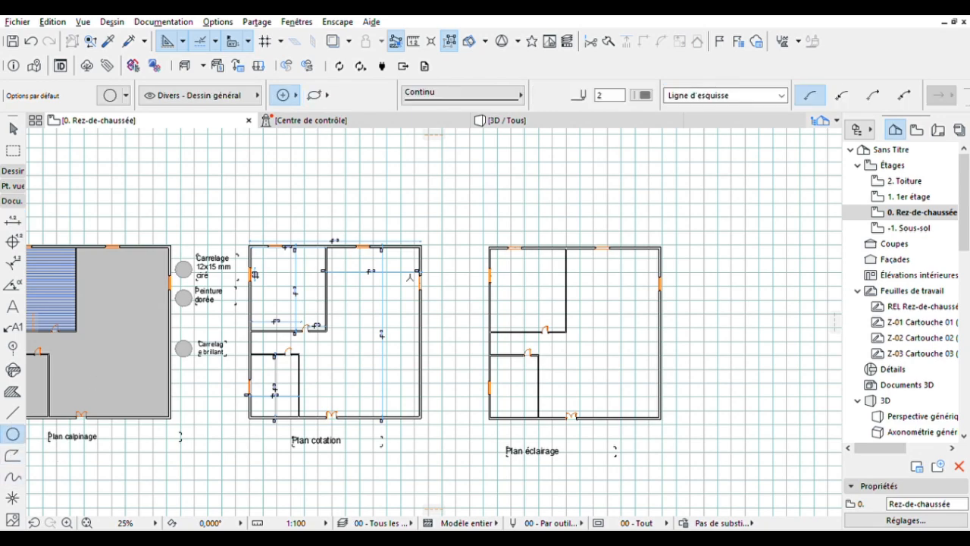
scroll(551, 294, up, 5)
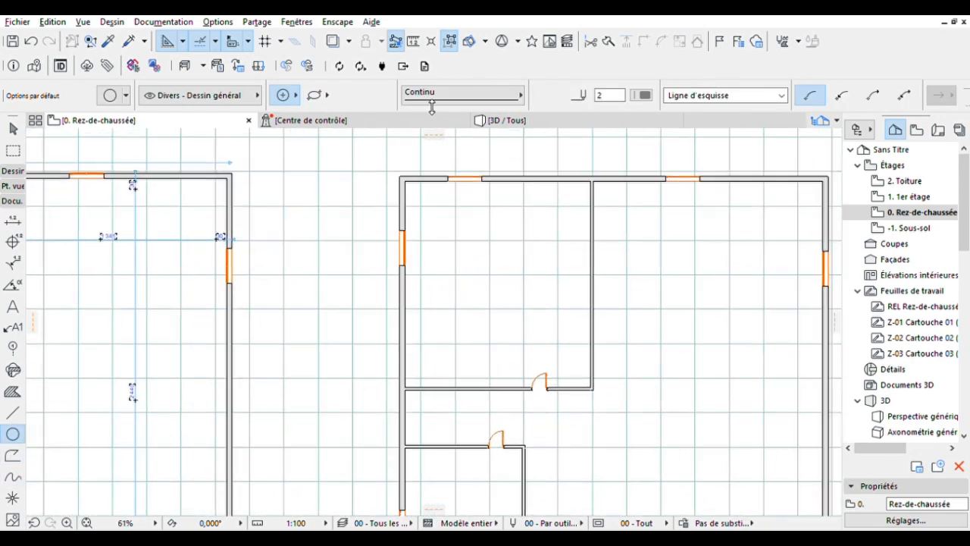
click(412, 184)
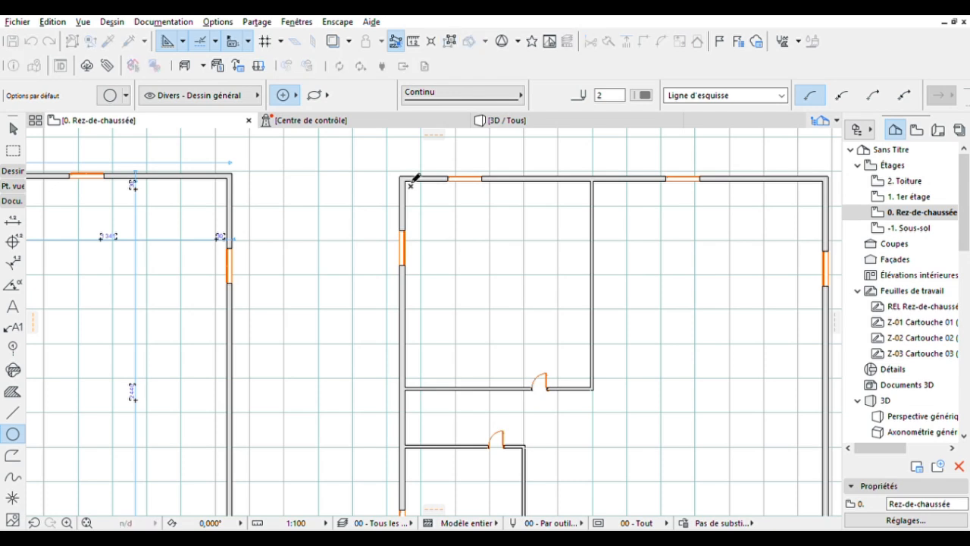
key(Escape)
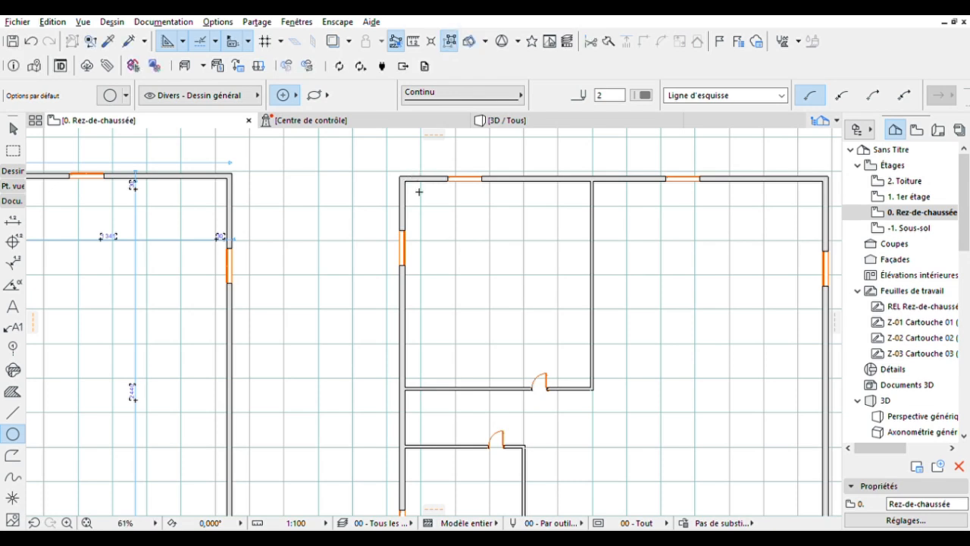
click(424, 207)
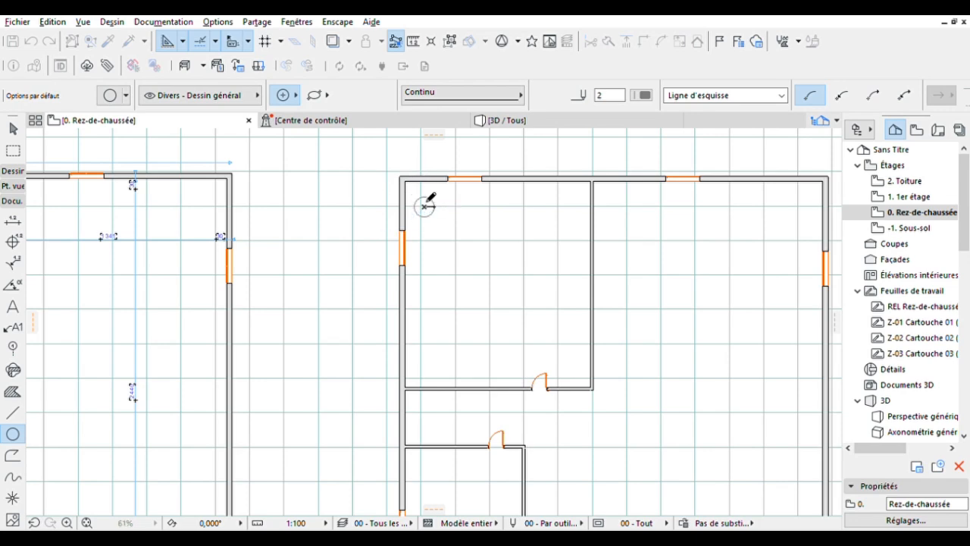
click(429, 200)
key(Escape)
scroll(430, 203, up, 3)
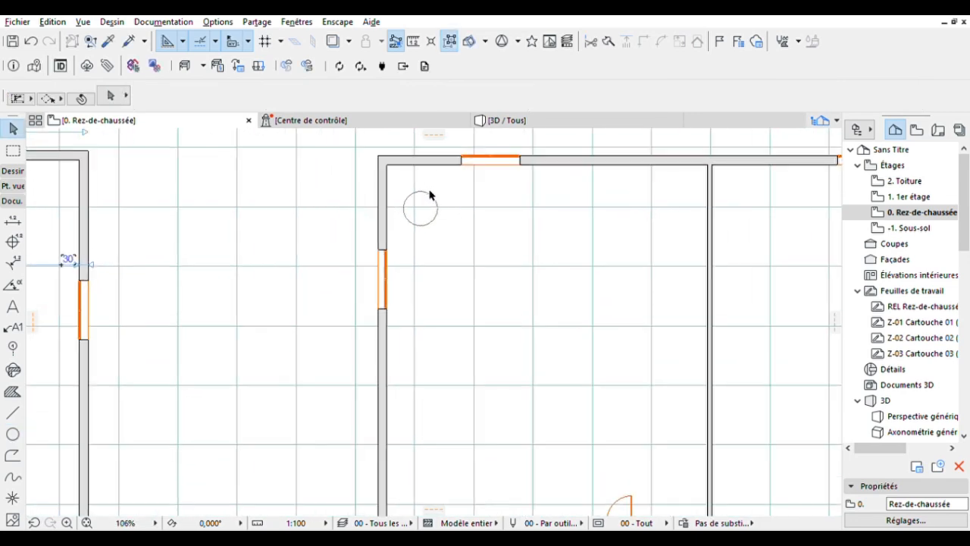
Copy the small circle across to the upper-right corner of the same room, near the partition
click(431, 188)
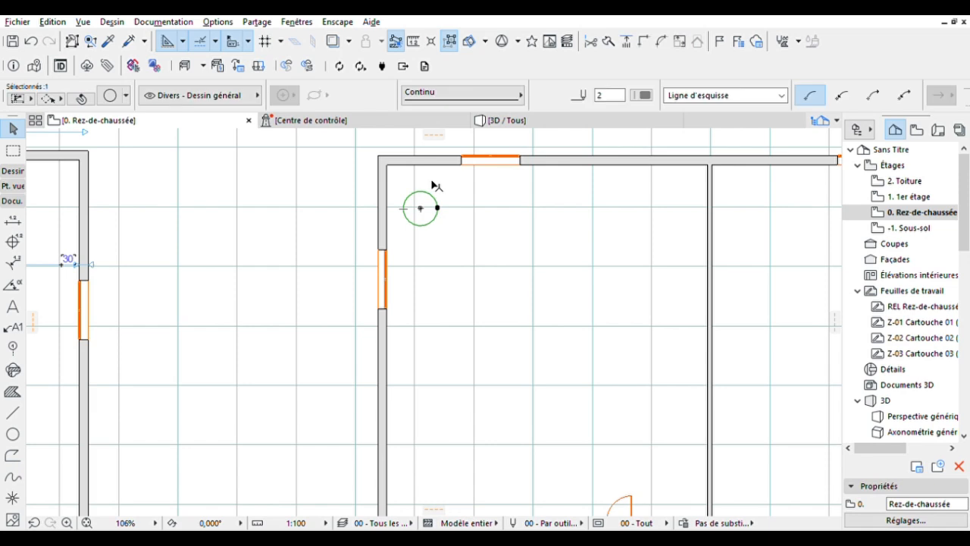
key(ctrl+d)
click(422, 206)
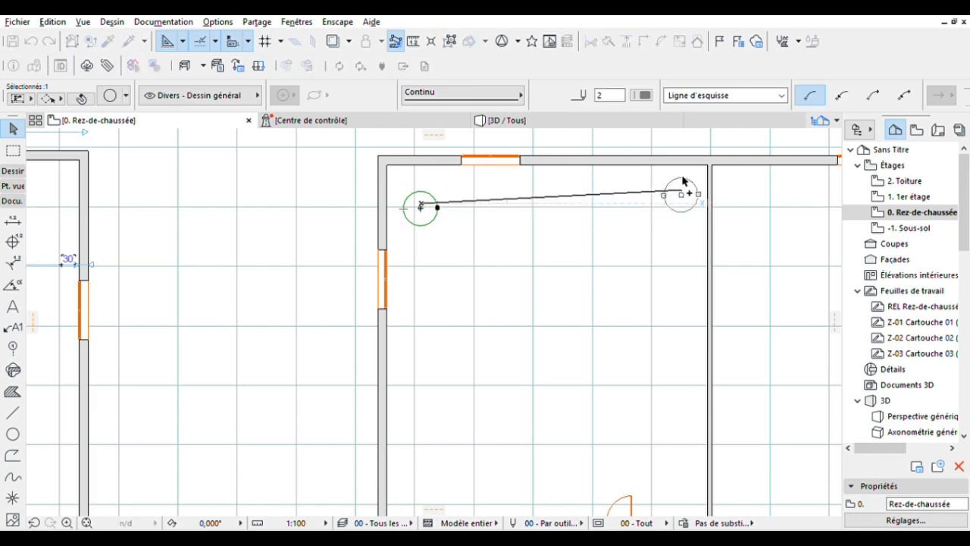
click(683, 187)
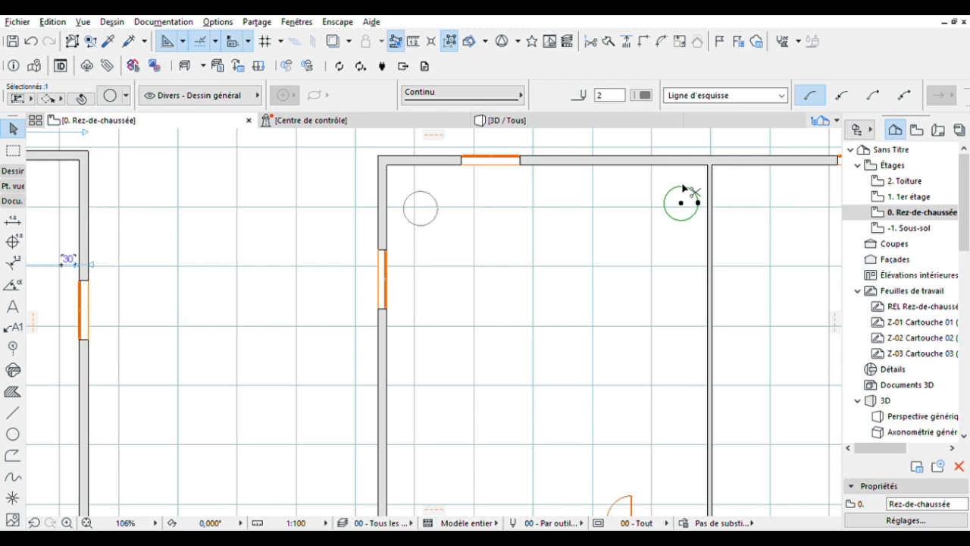
Copy the upper-right circle straight down to the room's lower-right corner, beside the door
key(ctrl+d)
click(682, 201)
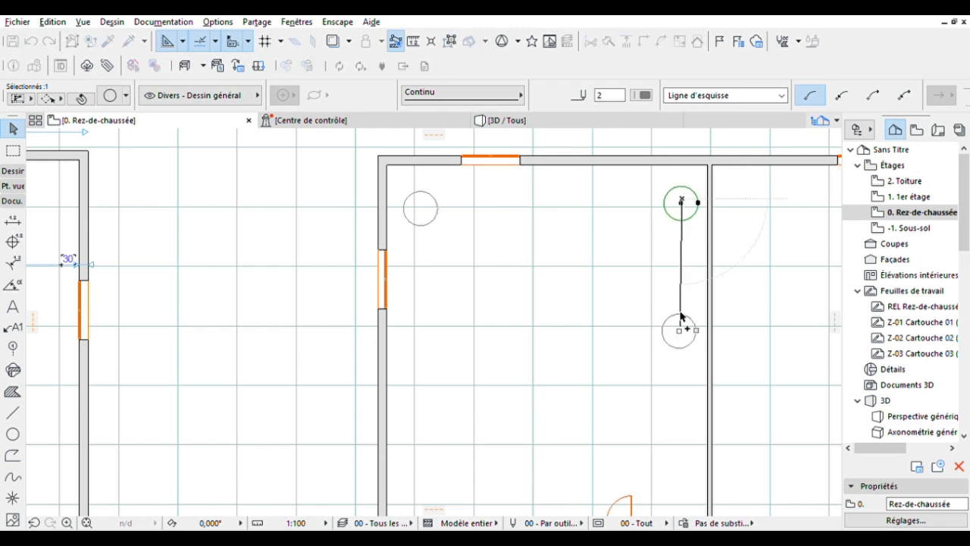
scroll(681, 319, up, 2)
middle_drag(681, 318, 634, 123)
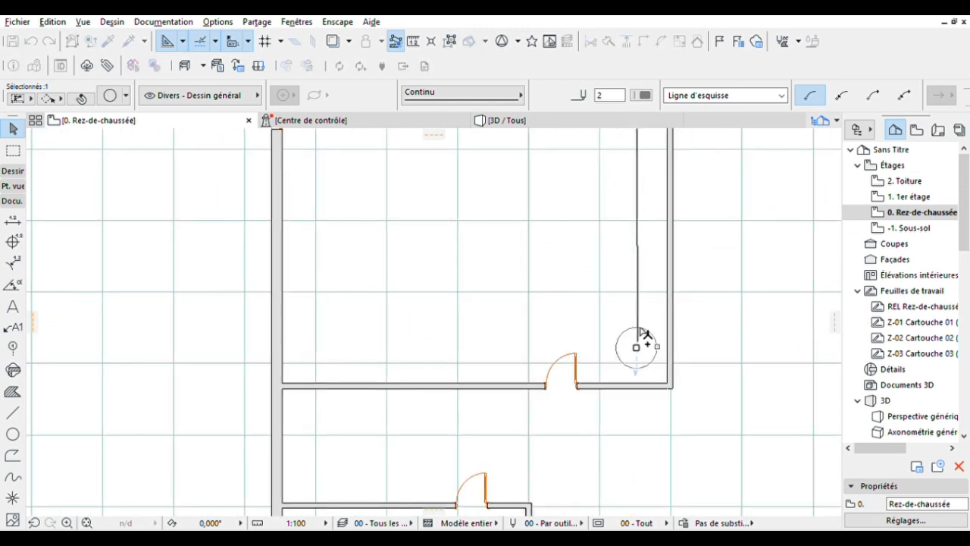
click(635, 346)
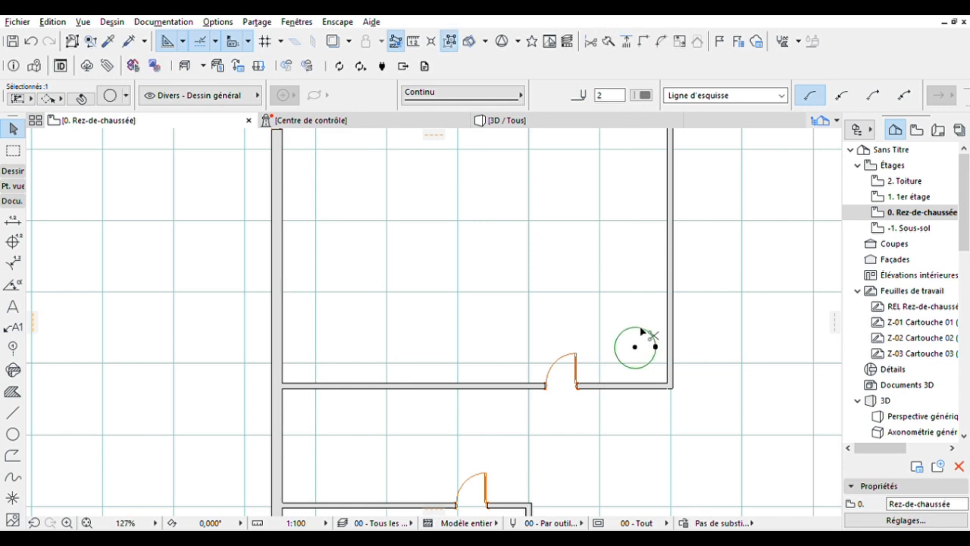
Copy the lower-right circle straight across to the lower-left corner of the upper-left room
key(ctrl+d)
click(639, 343)
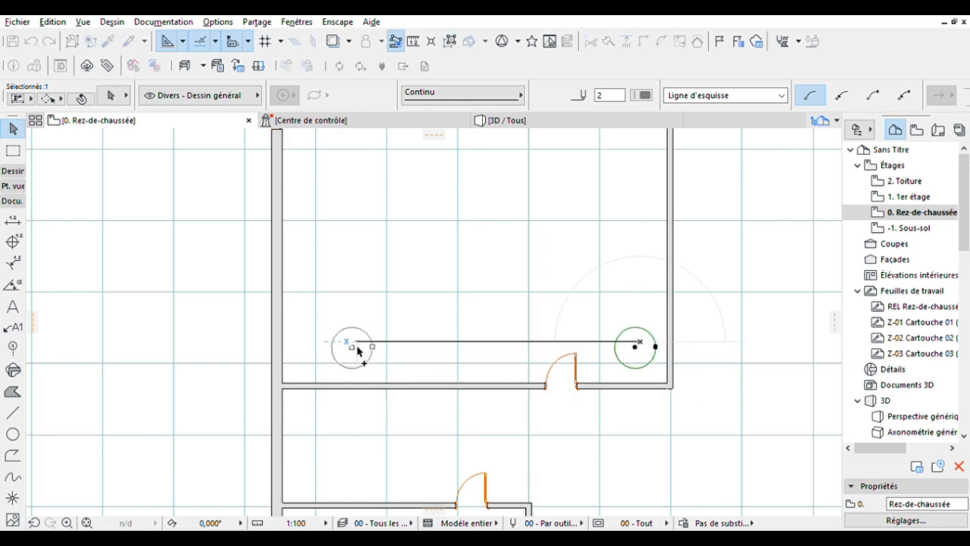
click(330, 346)
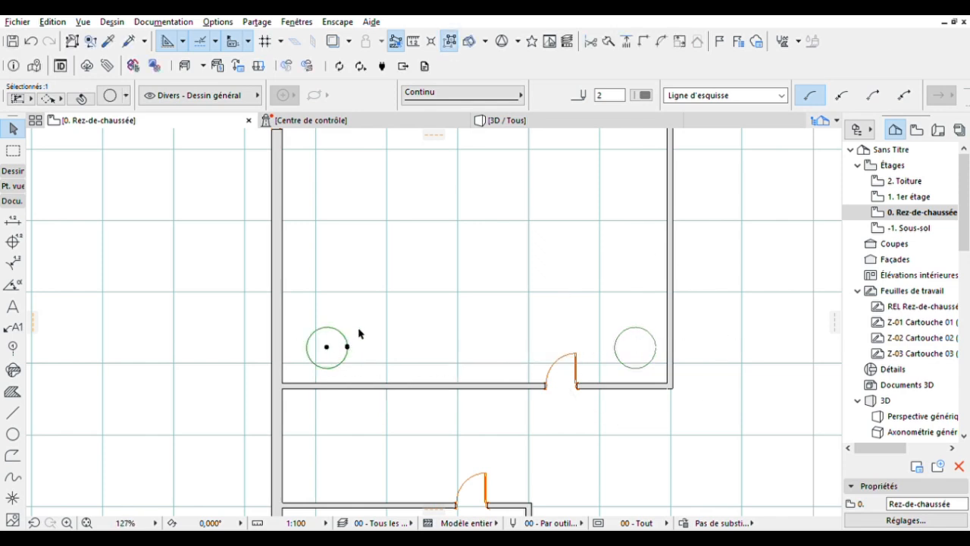
Copy the lower-left circle down into the lower-left room and move the copy up close to that room's upper-left corner
scroll(360, 333, up, 3)
scroll(359, 332, down, 5)
middle_drag(359, 325, 370, 466)
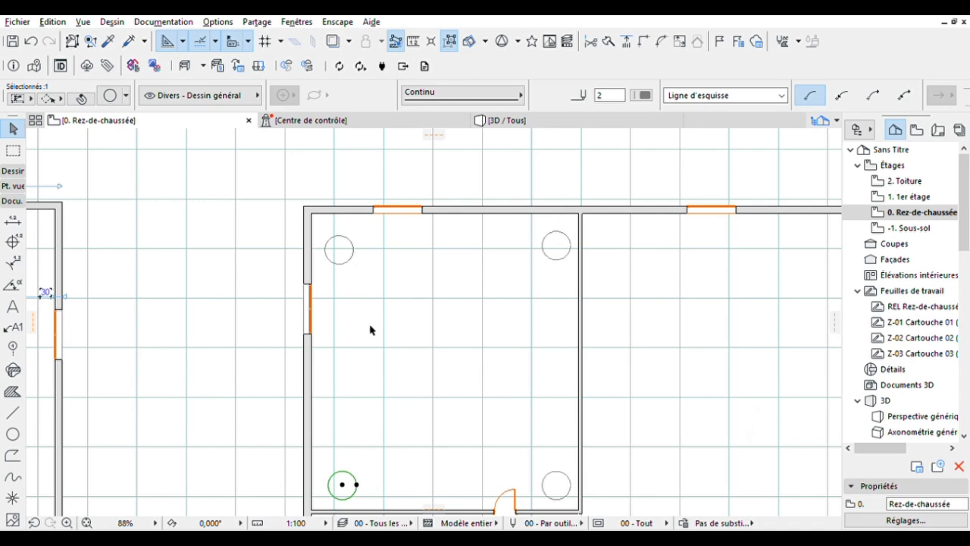
scroll(393, 311, down, 3)
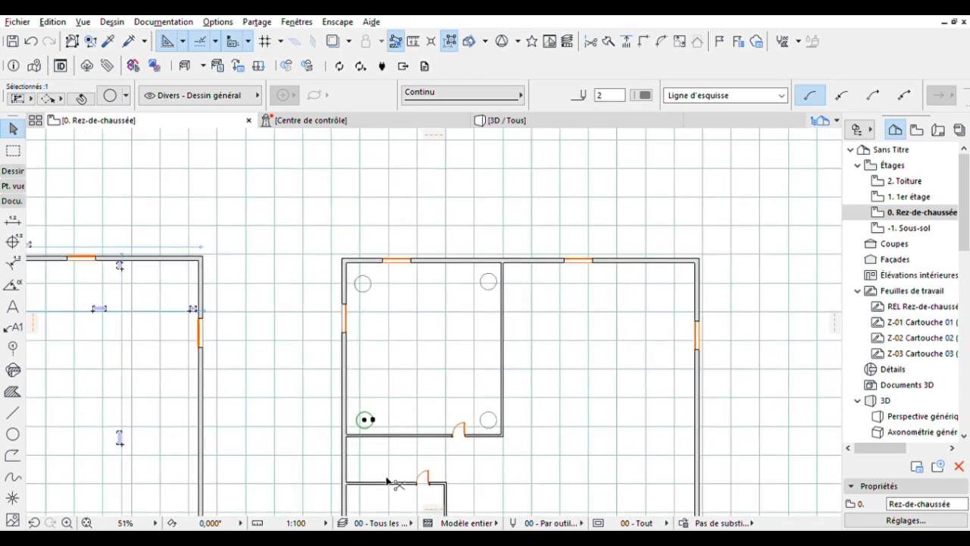
key(ctrl+shift+d)
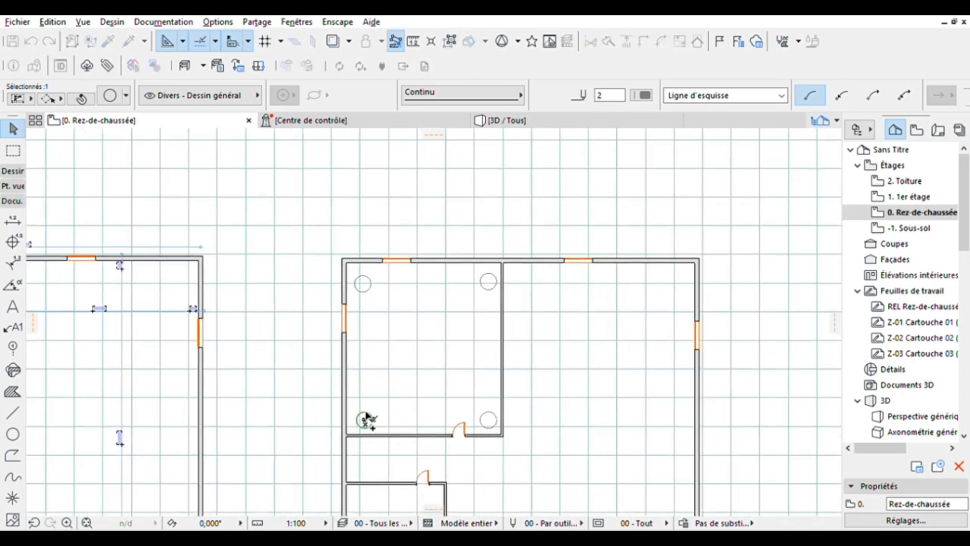
middle_drag(373, 435, 362, 182)
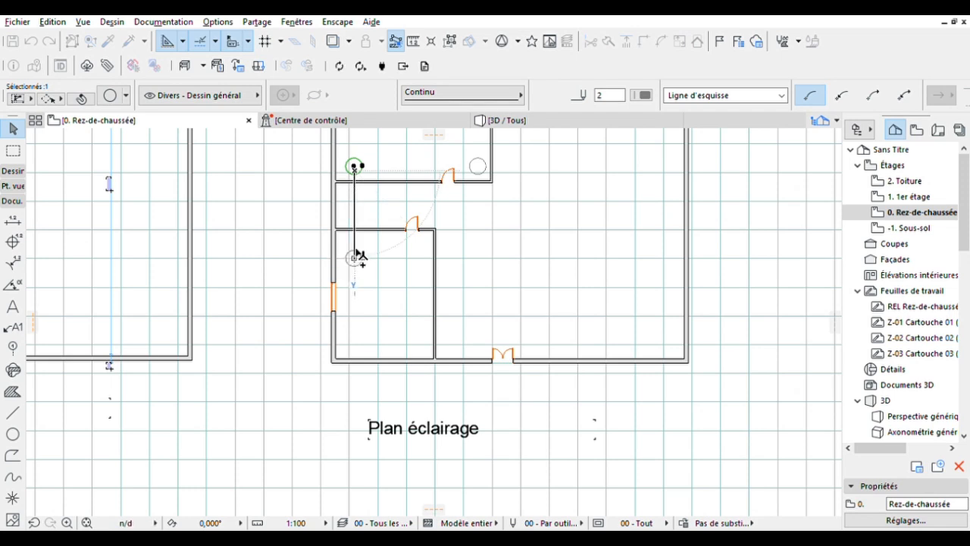
click(357, 256)
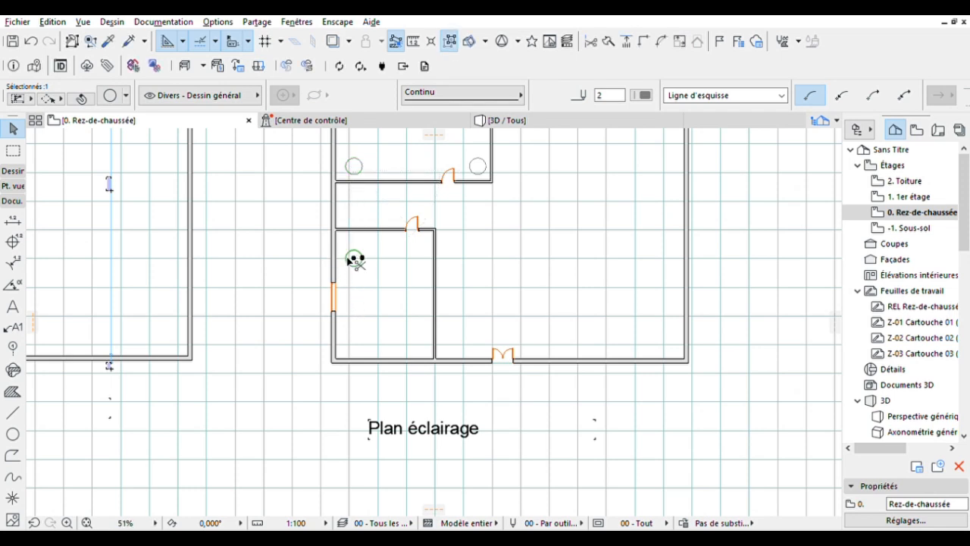
click(354, 261)
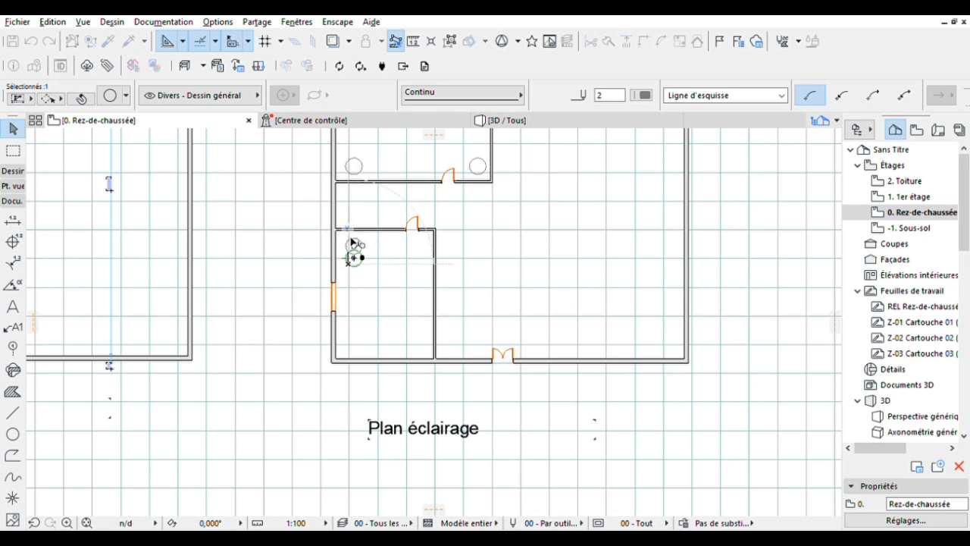
click(352, 242)
Copy the circle across to the upper-right corner of the lower-left room, below its door
key(ctrl+shift+d)
click(354, 244)
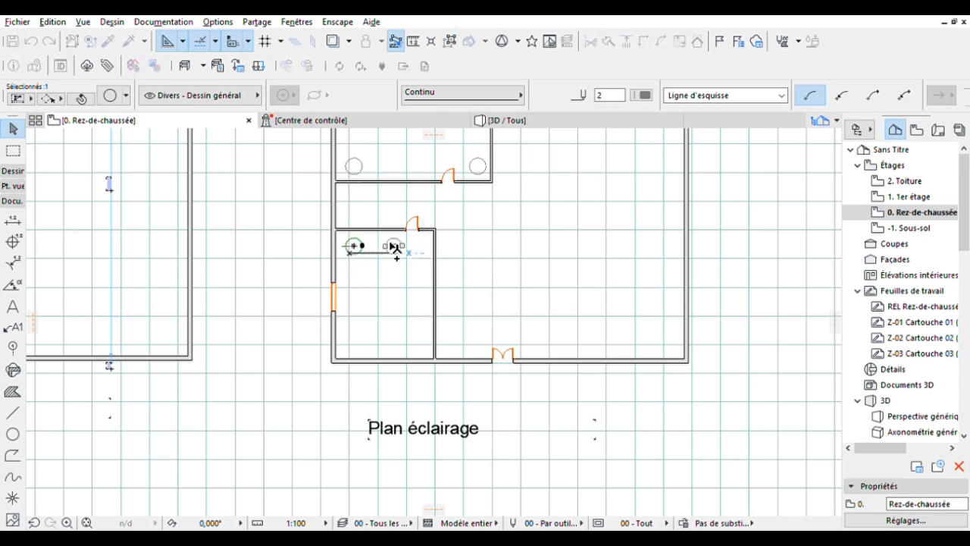
click(416, 245)
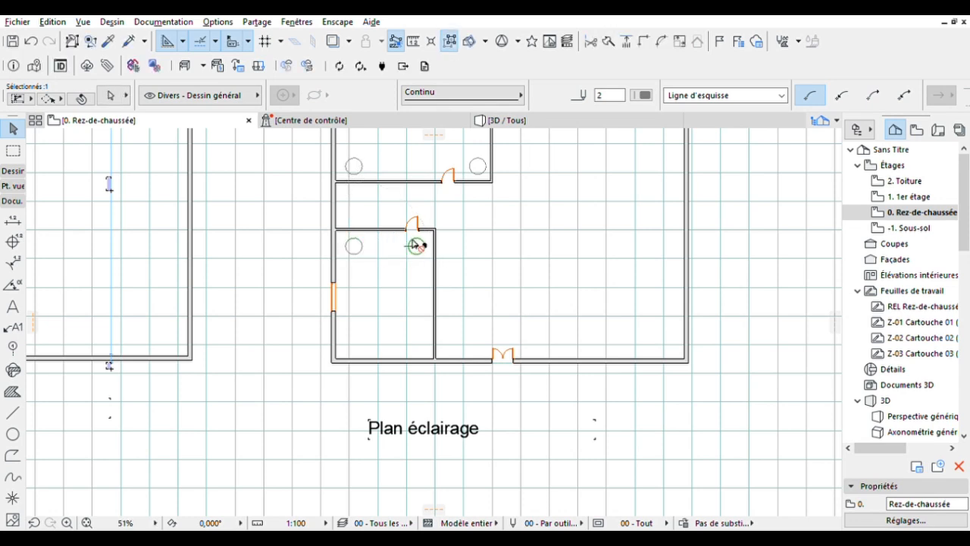
Copy the circle down to the lower-left room's lower-right corner, and copy that one across to its lower-left corner
key(ctrl+shift+d)
click(415, 246)
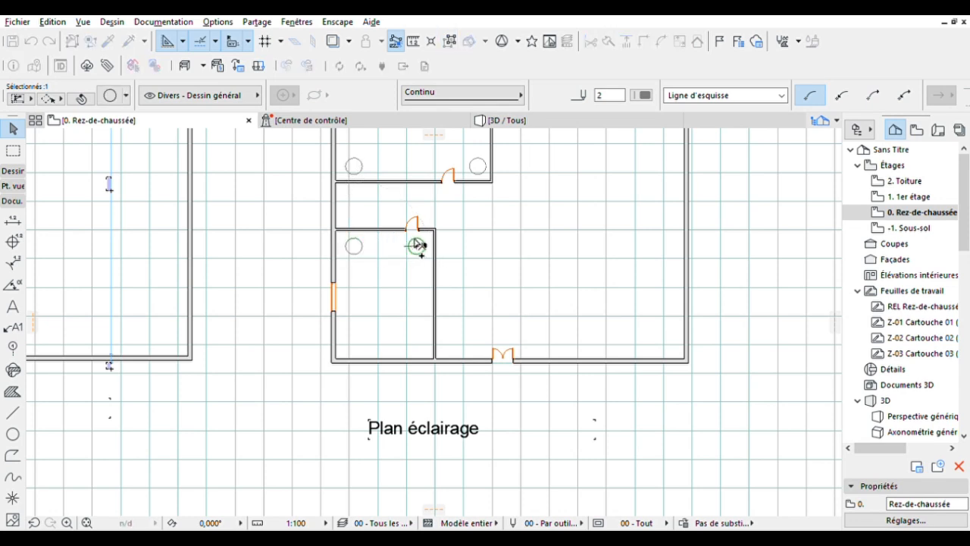
click(417, 345)
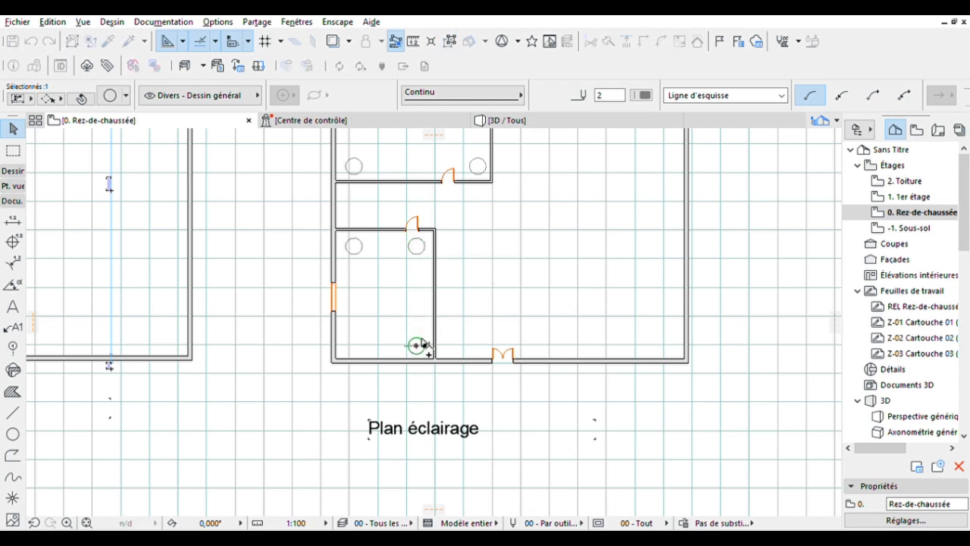
click(423, 342)
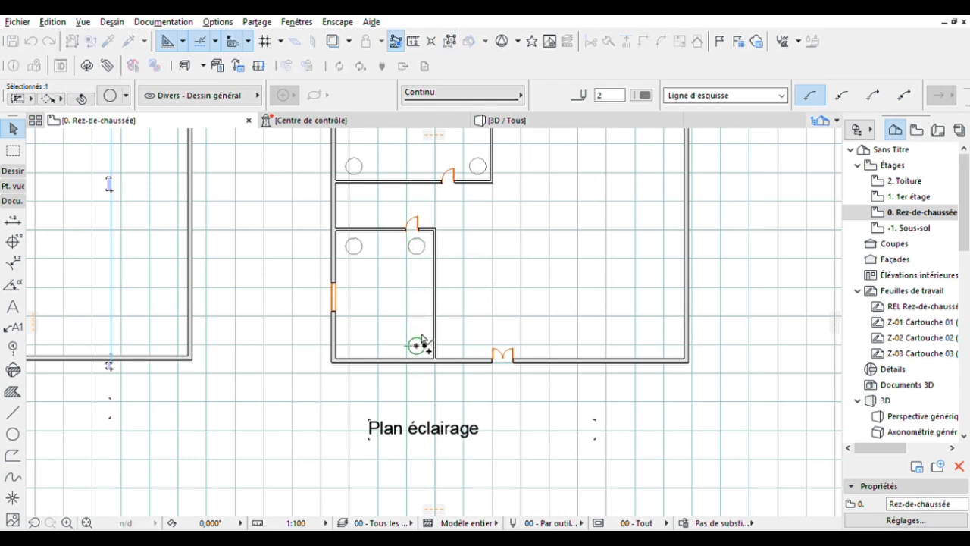
click(353, 345)
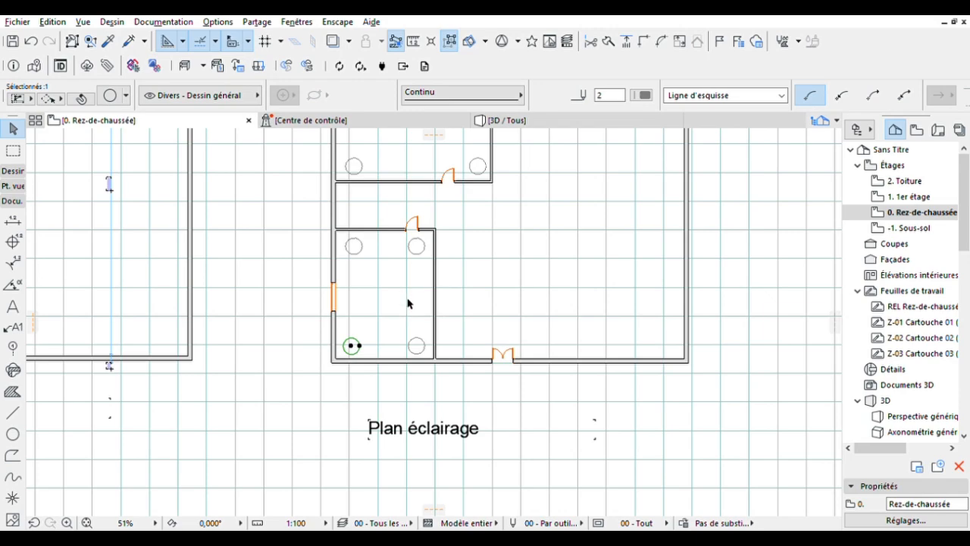
Select all eight circles in both left-hand rooms and fill the four in the upper-left room with the yellow Volume - Zone 04 fill
scroll(407, 288, down, 3)
middle_drag(407, 288, 316, 419)
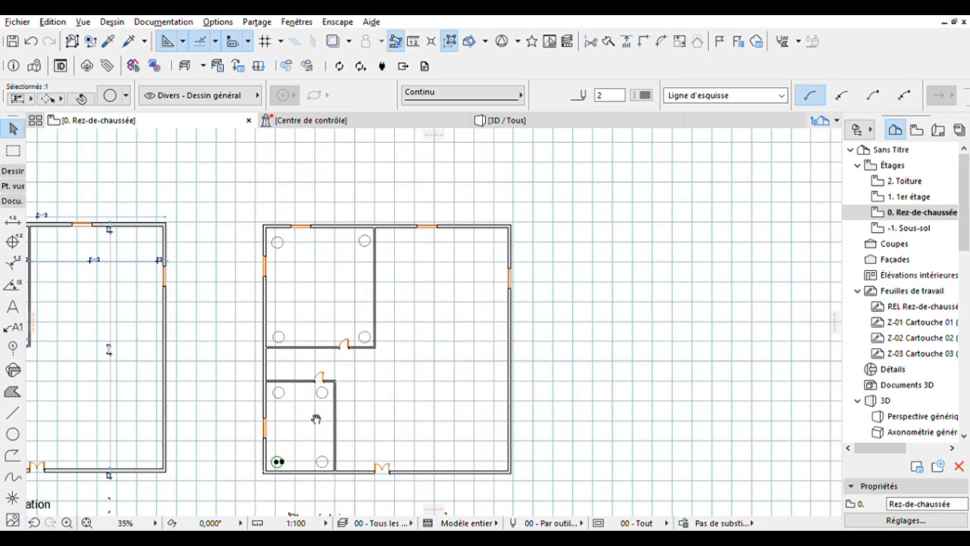
scroll(372, 343, up, 1)
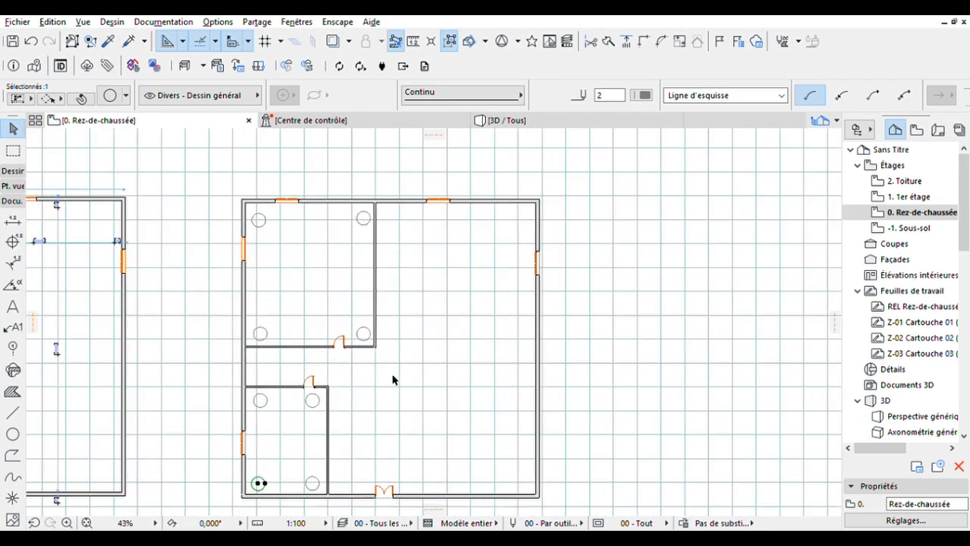
click(259, 217)
shift+click(363, 217)
shift+click(261, 332)
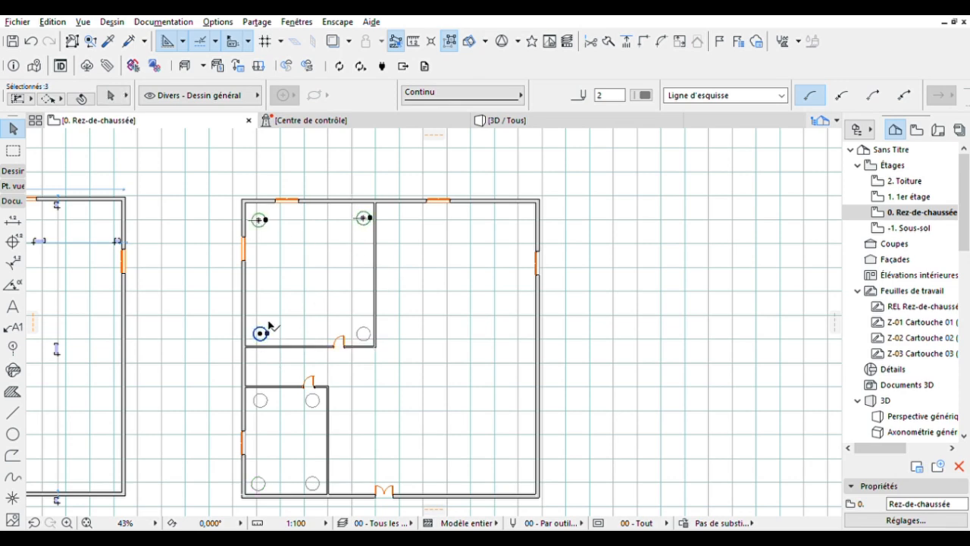
shift+click(363, 333)
shift+click(260, 399)
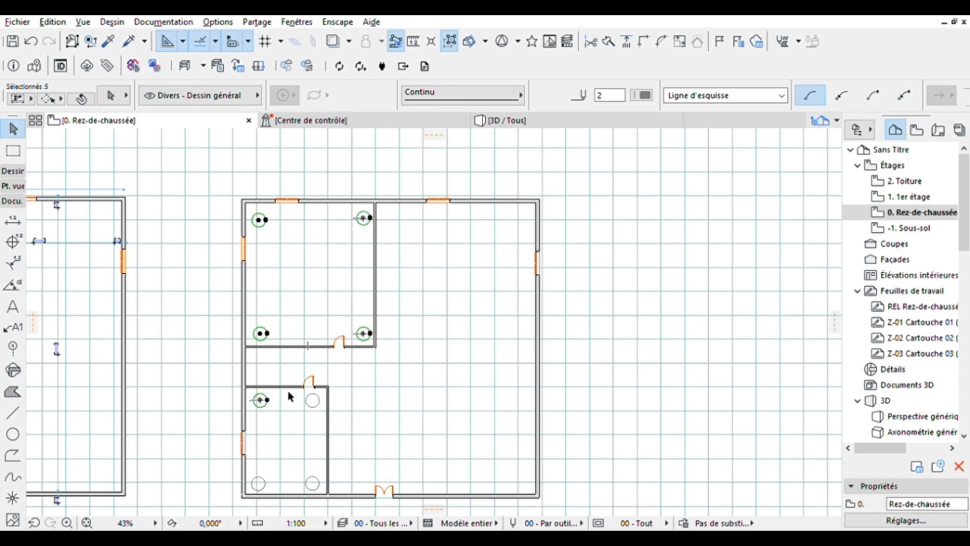
shift+click(311, 397)
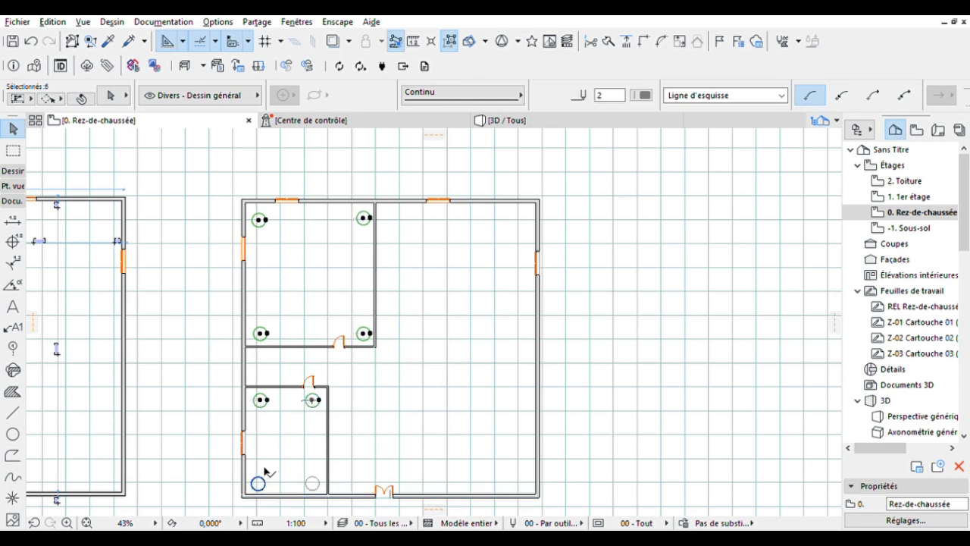
shift+click(311, 481)
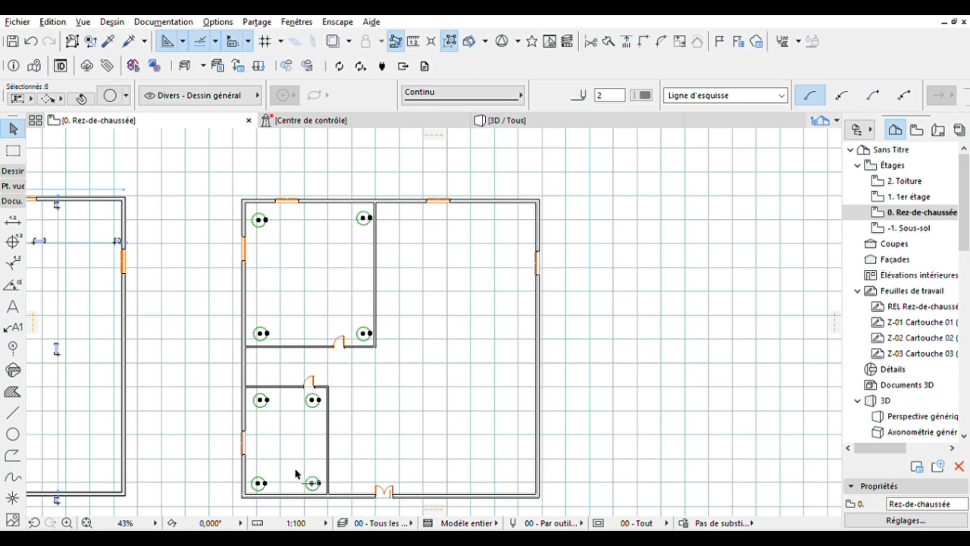
click(12, 391)
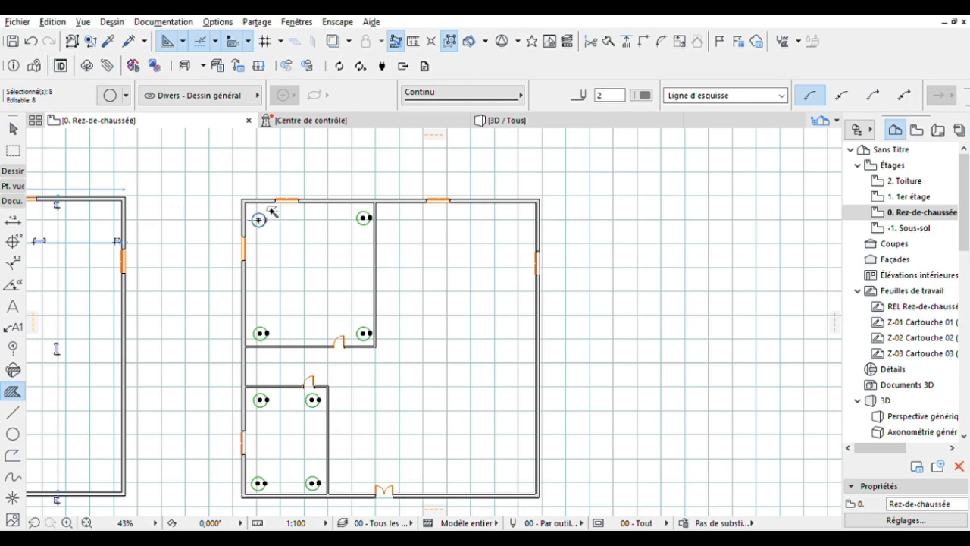
click(364, 218)
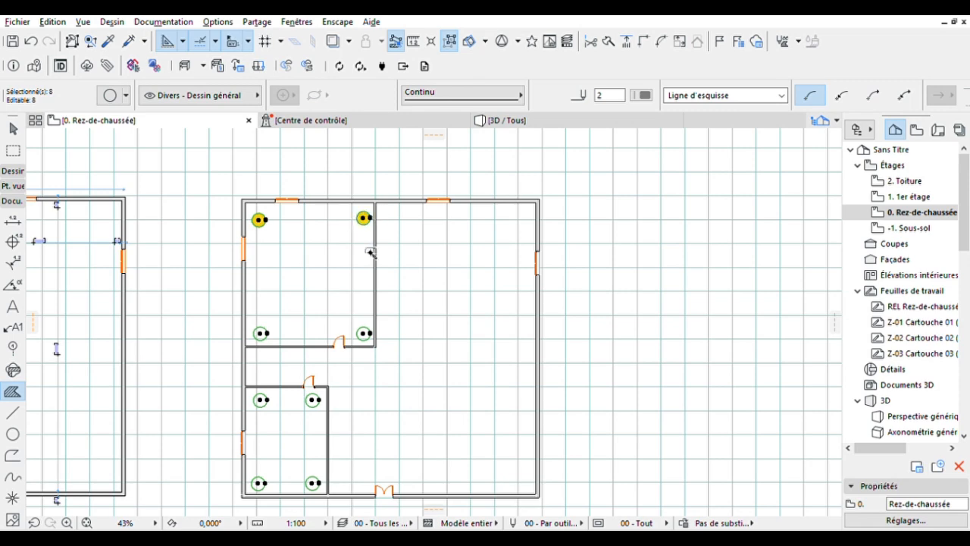
click(367, 330)
click(260, 334)
Fill the four circles in the lower-left room with the yellow Volume - Zone 04 fill and clear the selection
click(260, 399)
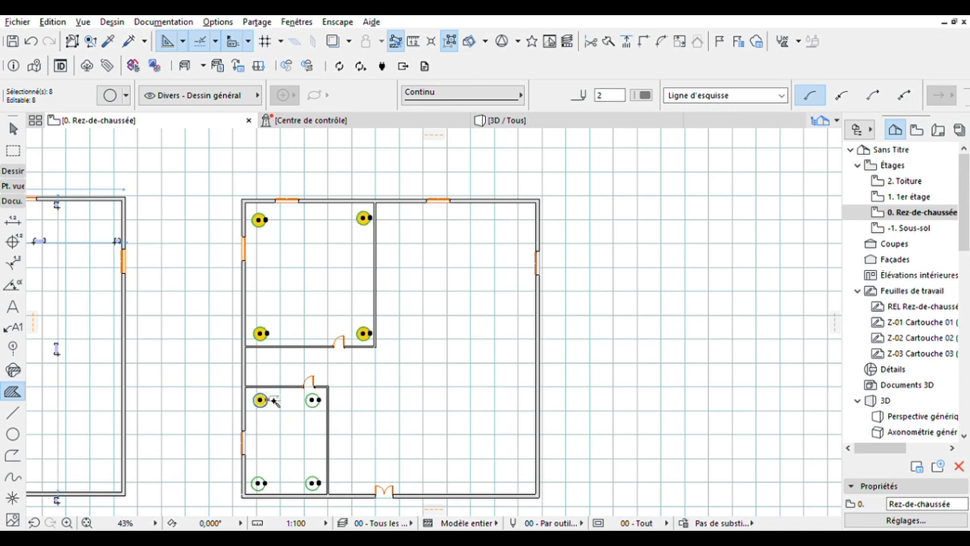
click(313, 400)
click(265, 478)
click(315, 481)
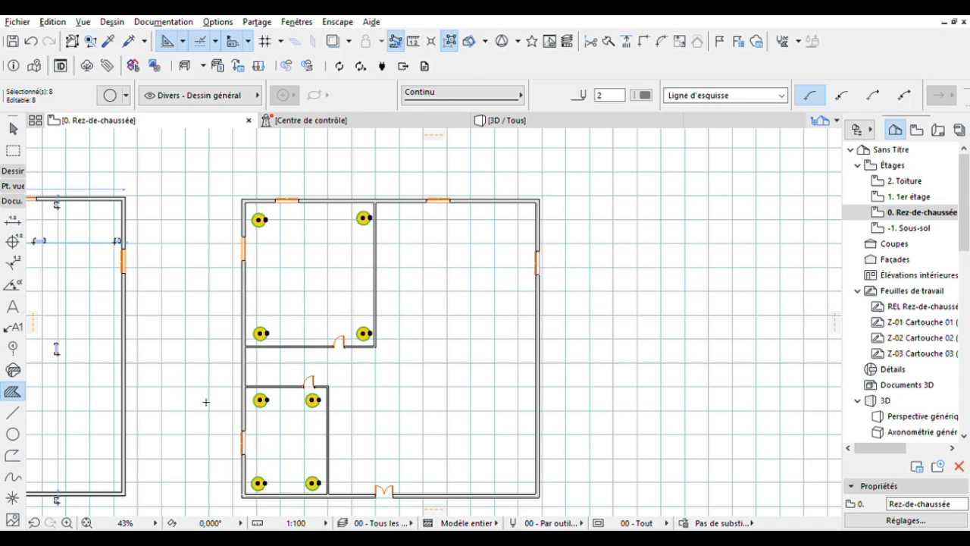
key(Escape)
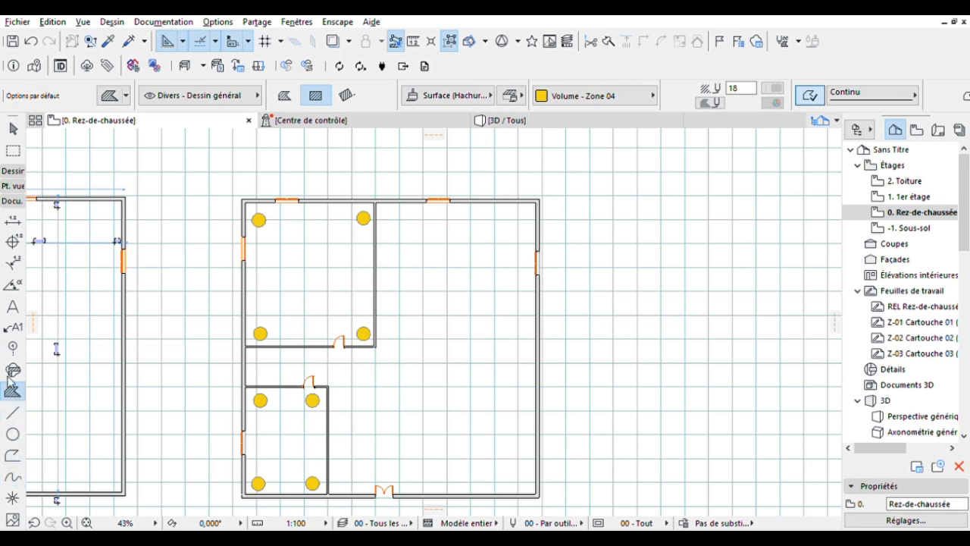
Draw a rectangle in the middle of the large right-hand room and fill it with the yellow Volume - Zone 04 fill
click(12, 412)
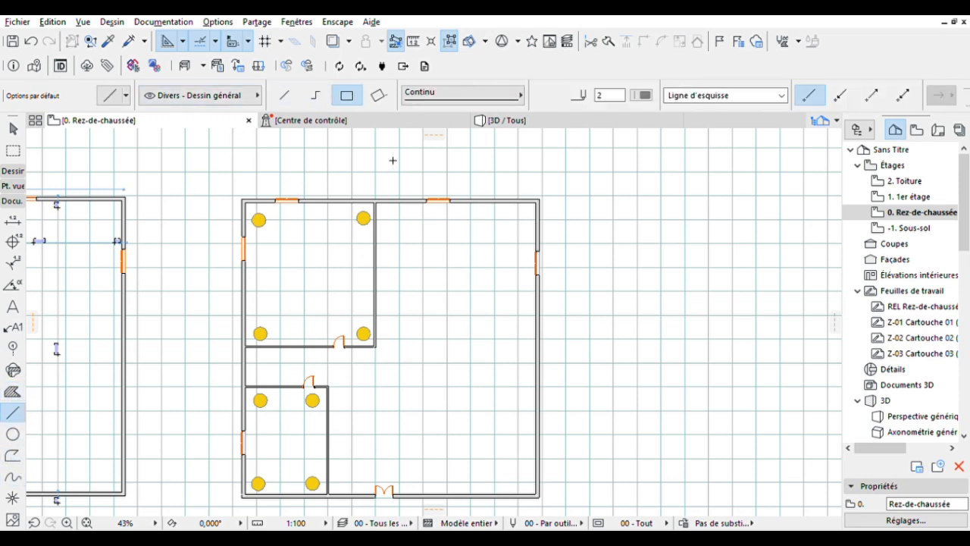
click(413, 342)
click(492, 406)
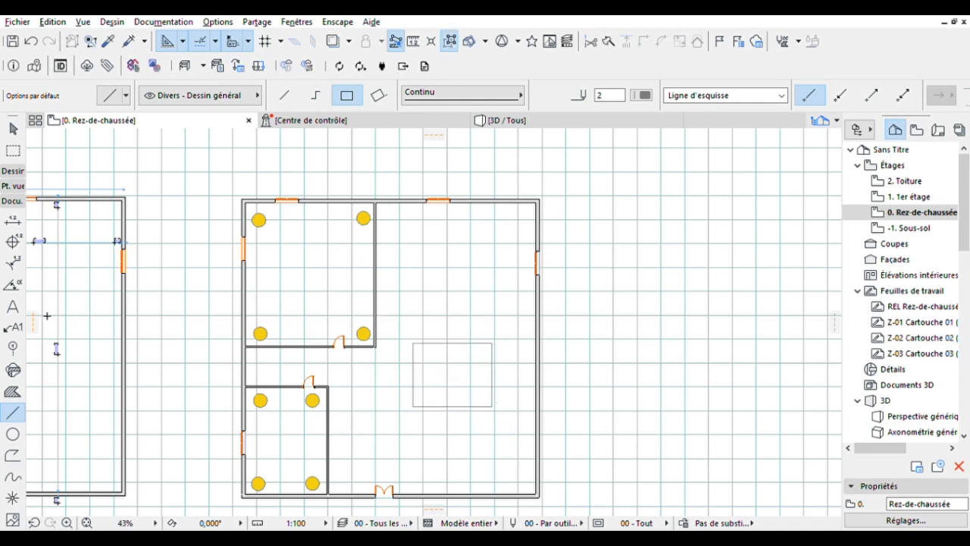
click(12, 391)
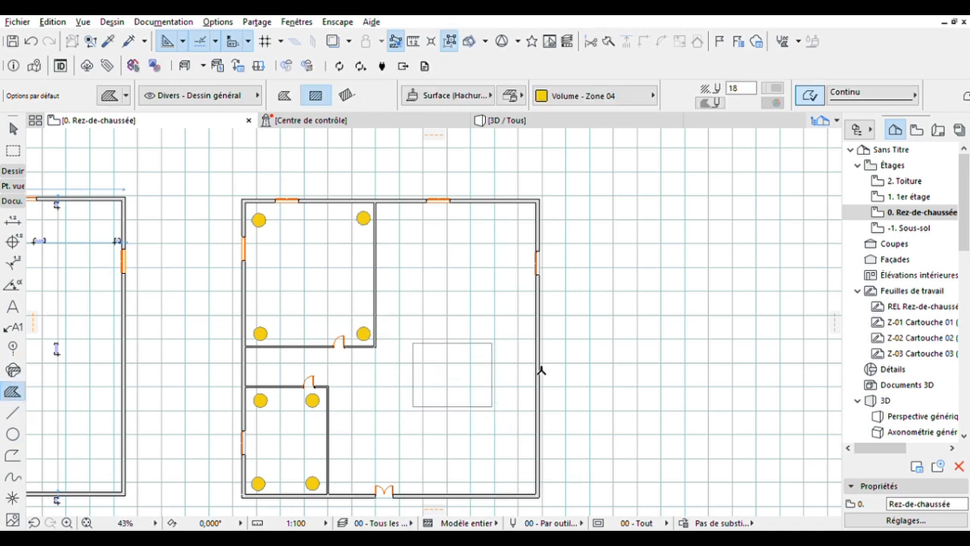
click(442, 357)
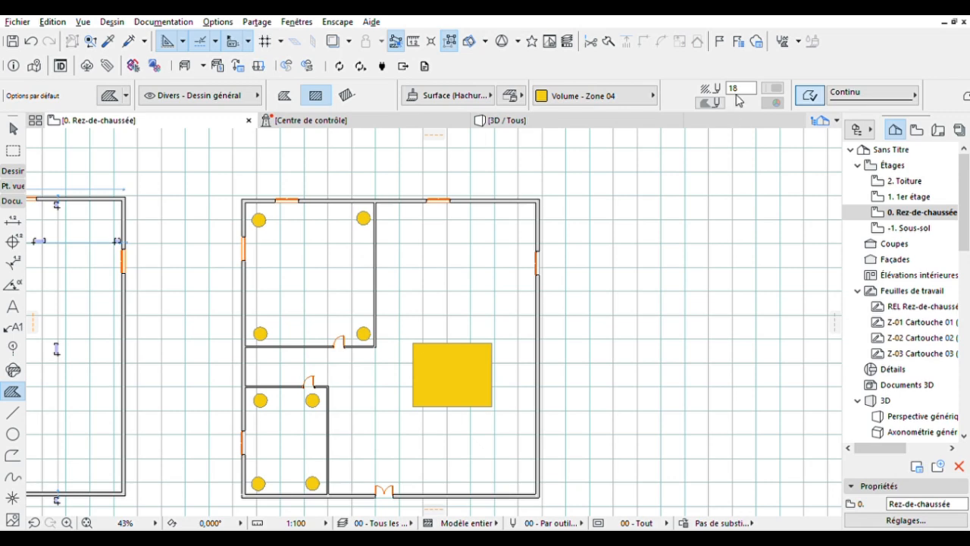
scroll(537, 85, down, 5)
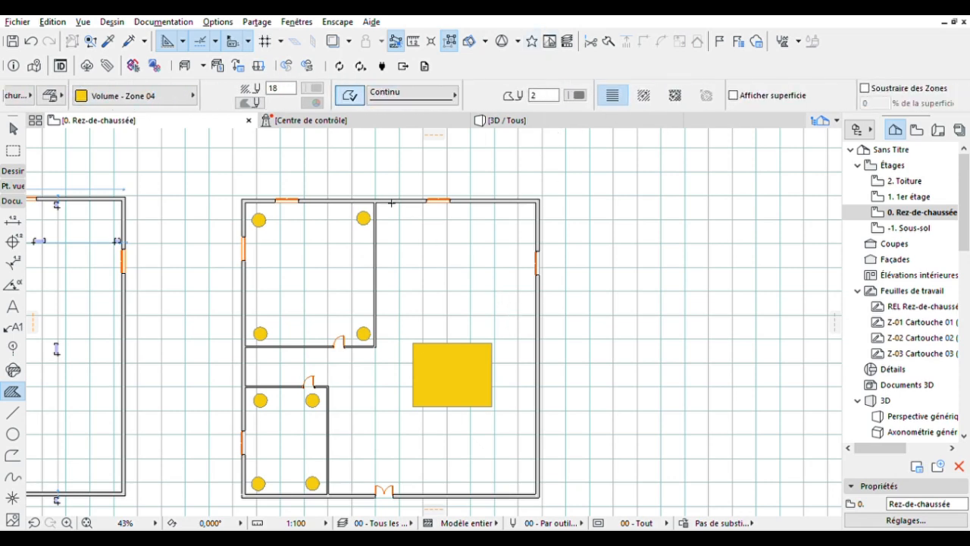
key(Escape)
click(341, 208)
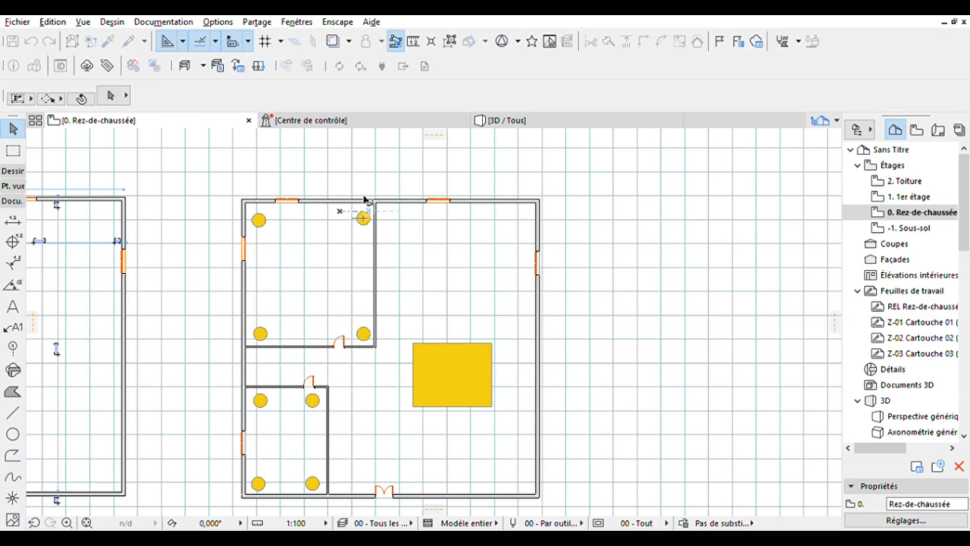
click(379, 225)
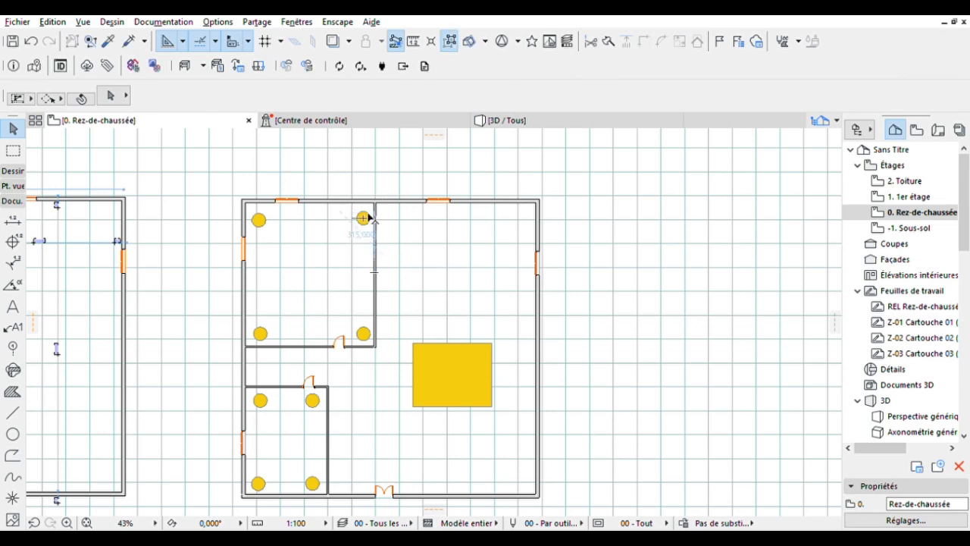
click(368, 314)
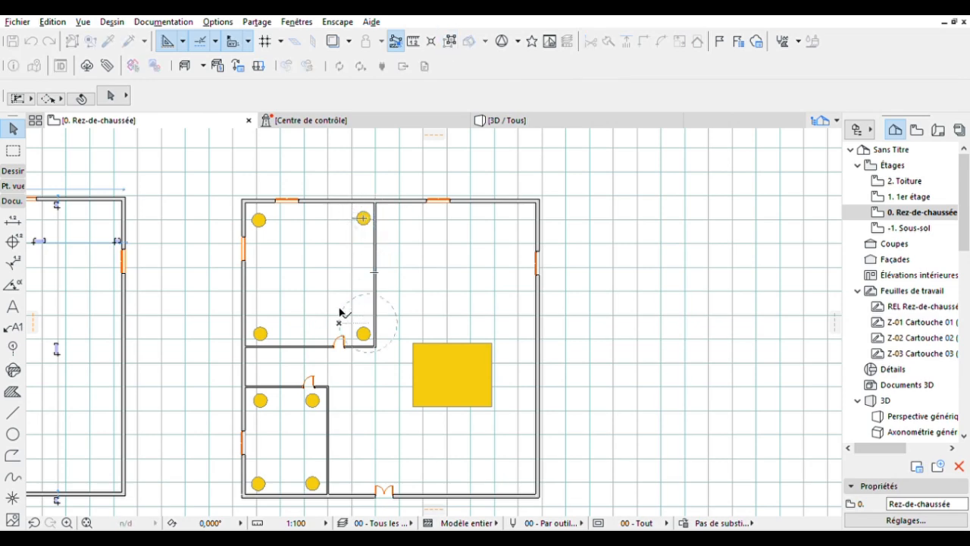
click(352, 347)
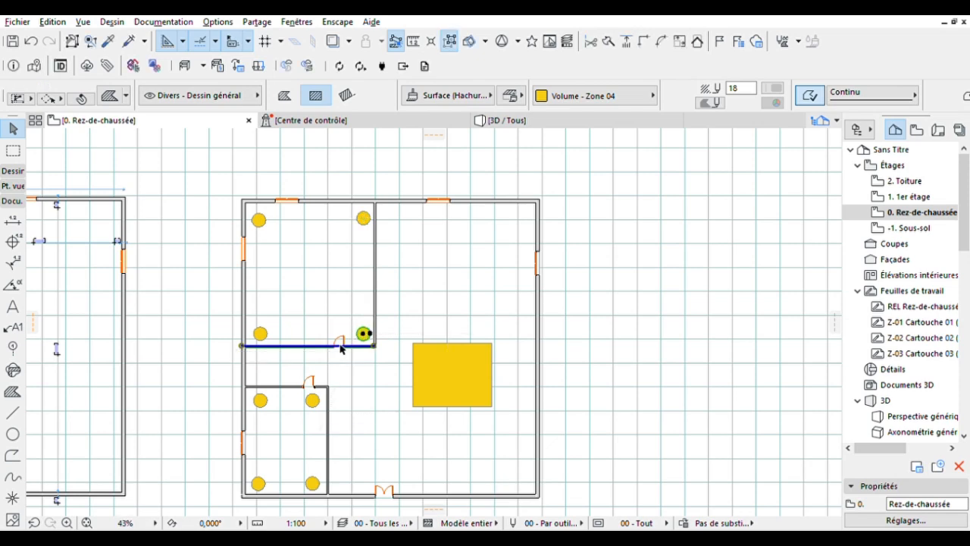
key(Escape)
click(315, 387)
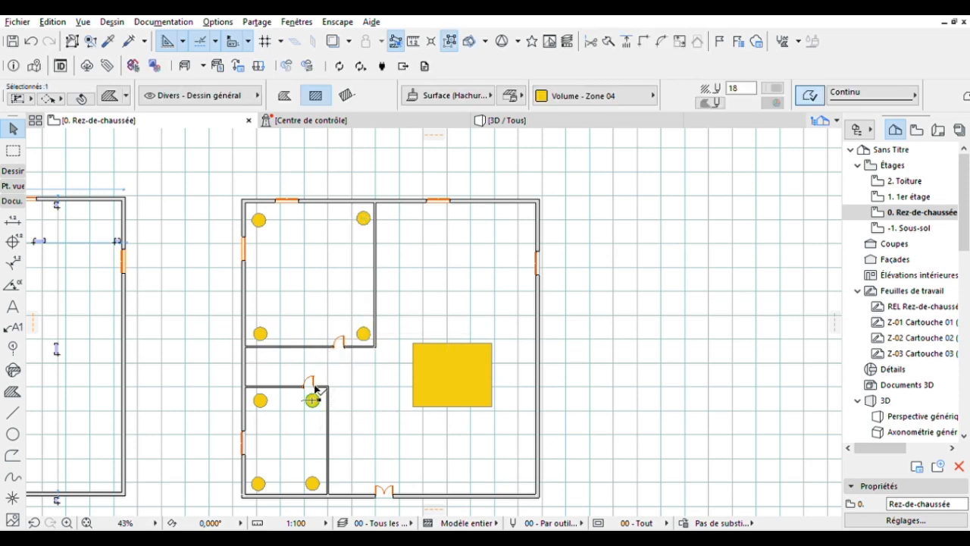
Copy a yellow circle into the large right-hand room's upper-right corner, and copy that one across to its upper-left corner
key(ctrl+t)
click(315, 391)
click(520, 222)
click(520, 222)
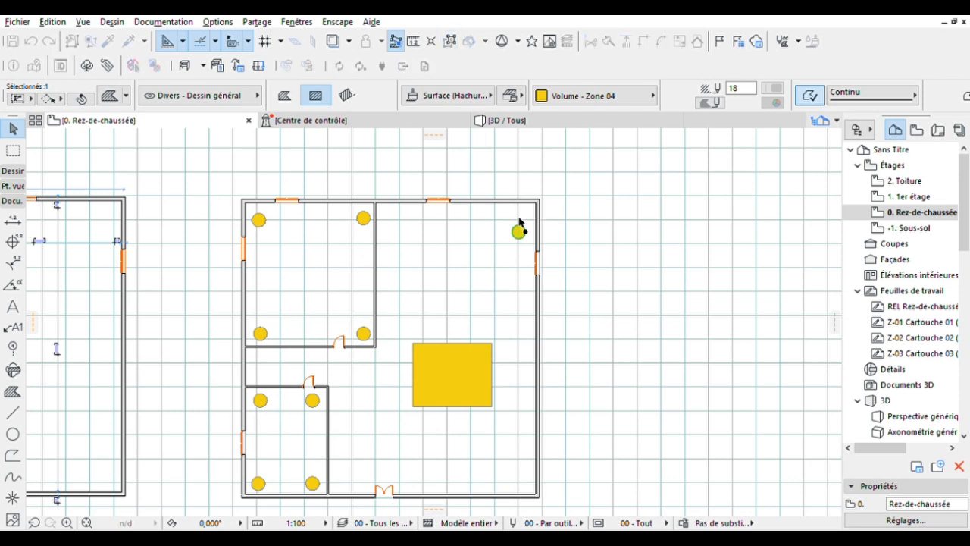
click(521, 214)
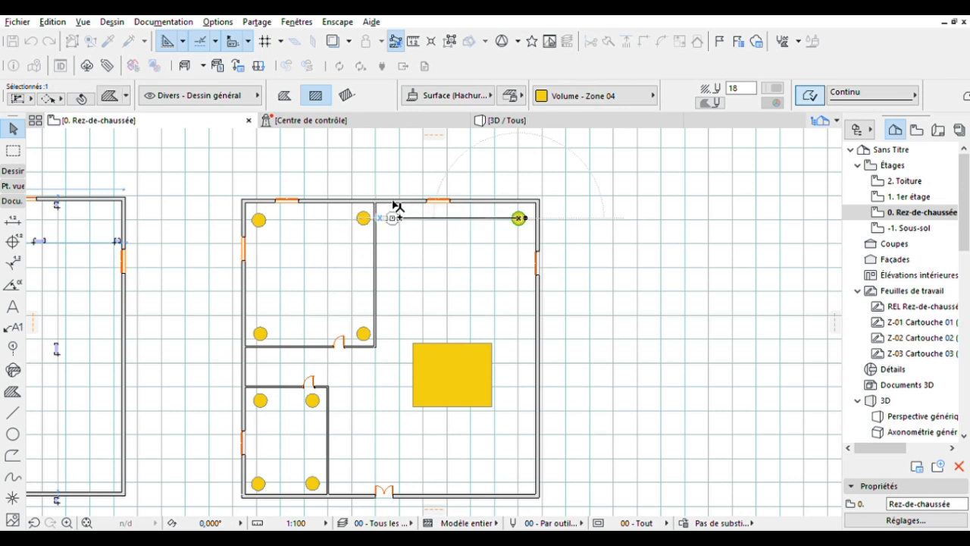
click(393, 203)
Copy the circle down to the large room's lower-left corner, copy that one across to its lower-right corner, and clear the selection
click(392, 219)
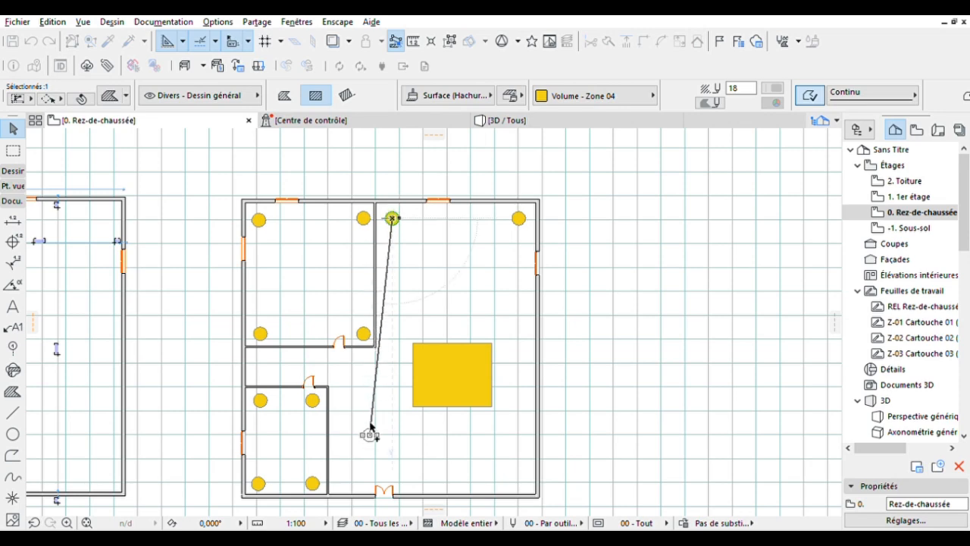
click(341, 479)
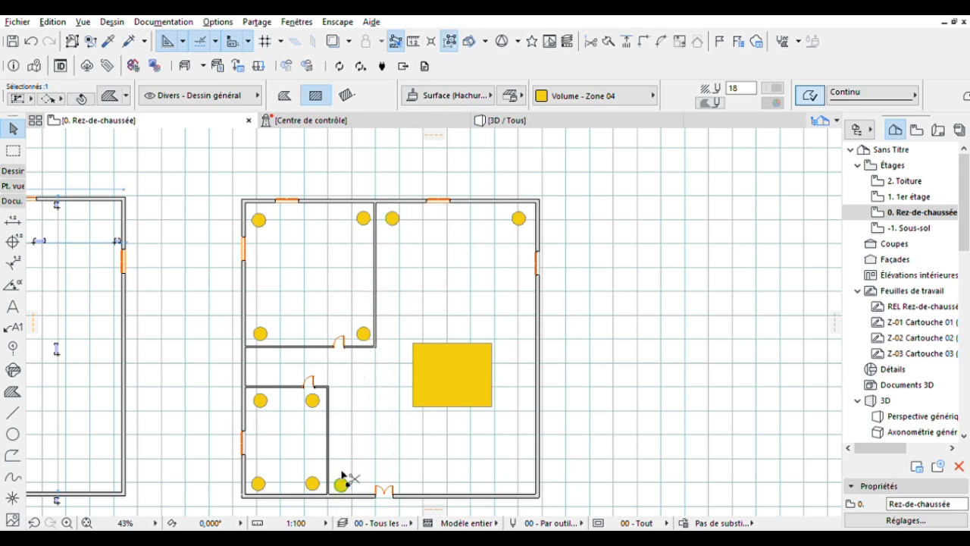
click(342, 480)
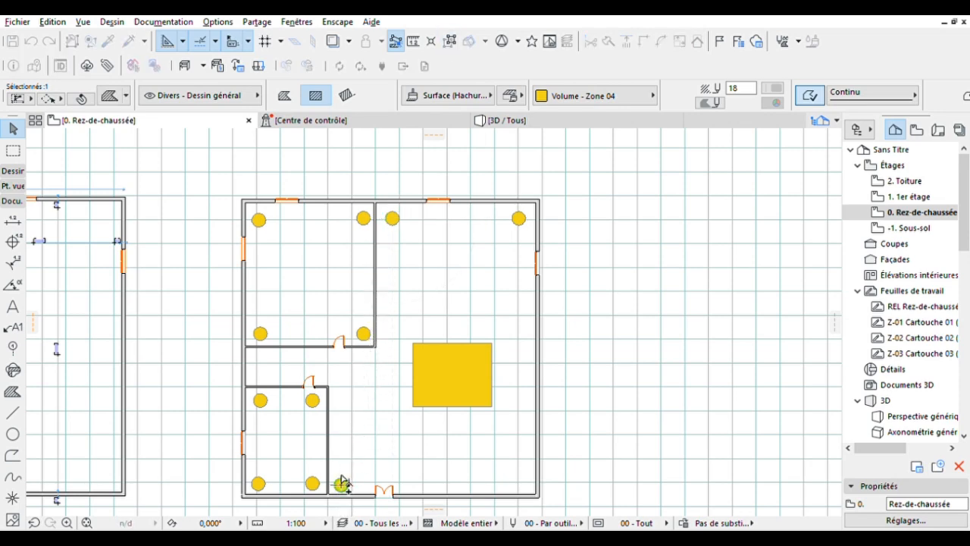
click(520, 484)
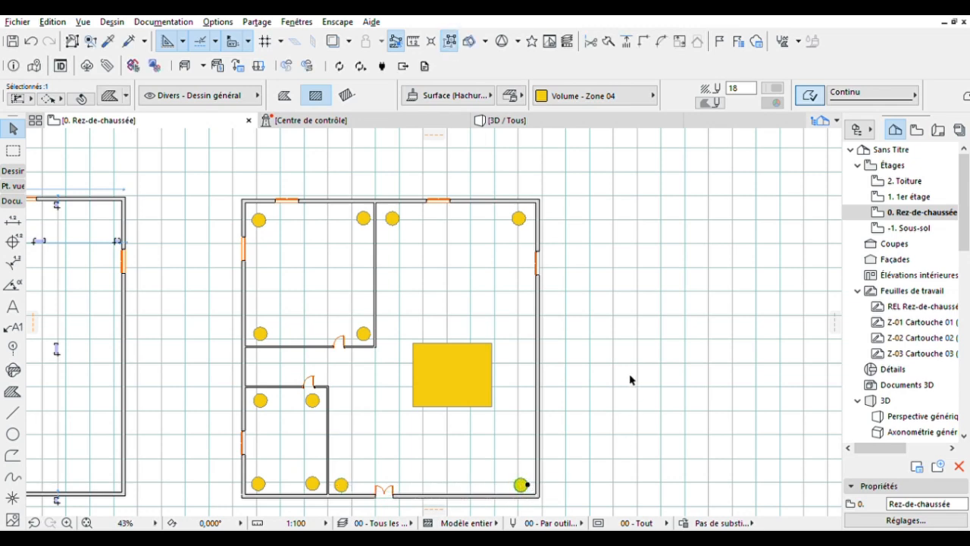
click(589, 361)
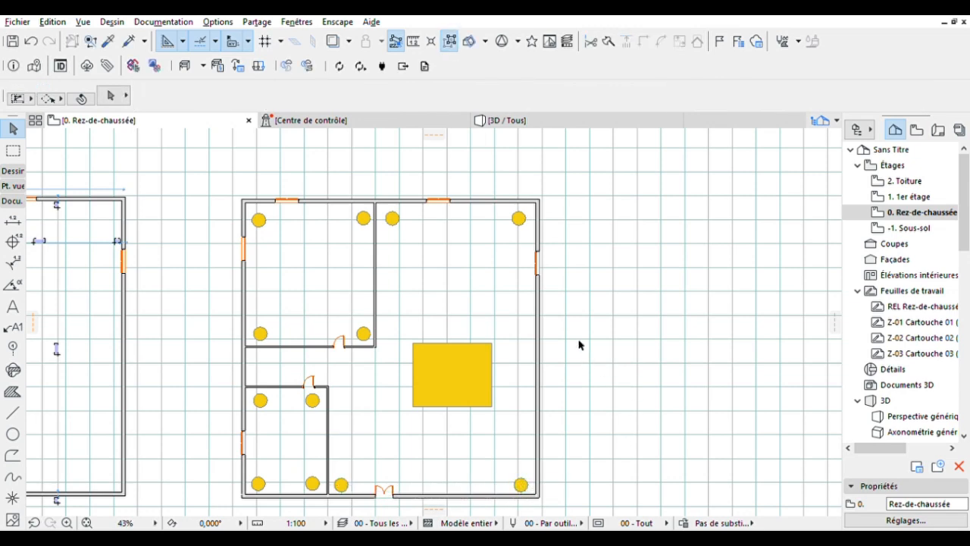
Select the large room's upper-right circle and the central yellow rectangle, and place copies of both outside the plan's right wall
scroll(512, 218, up, 2)
click(523, 212)
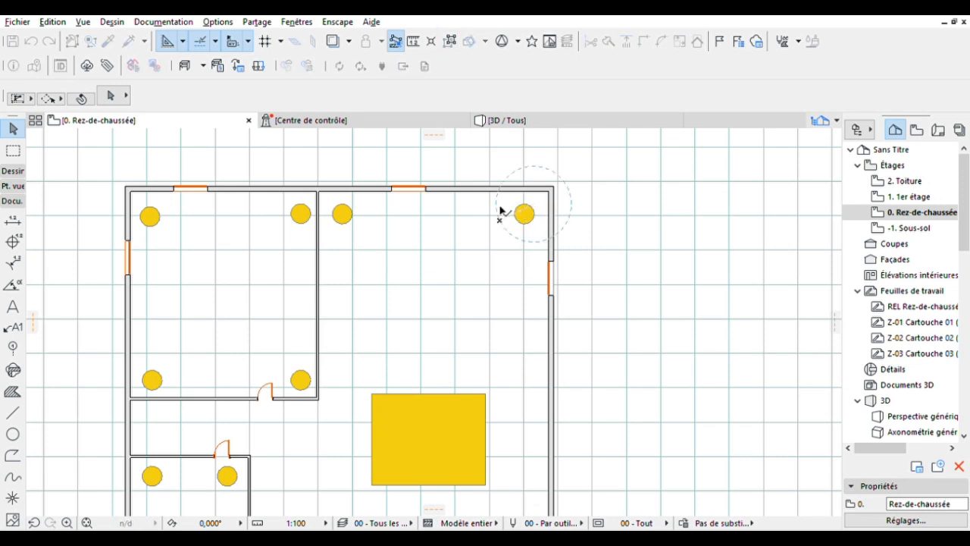
click(509, 222)
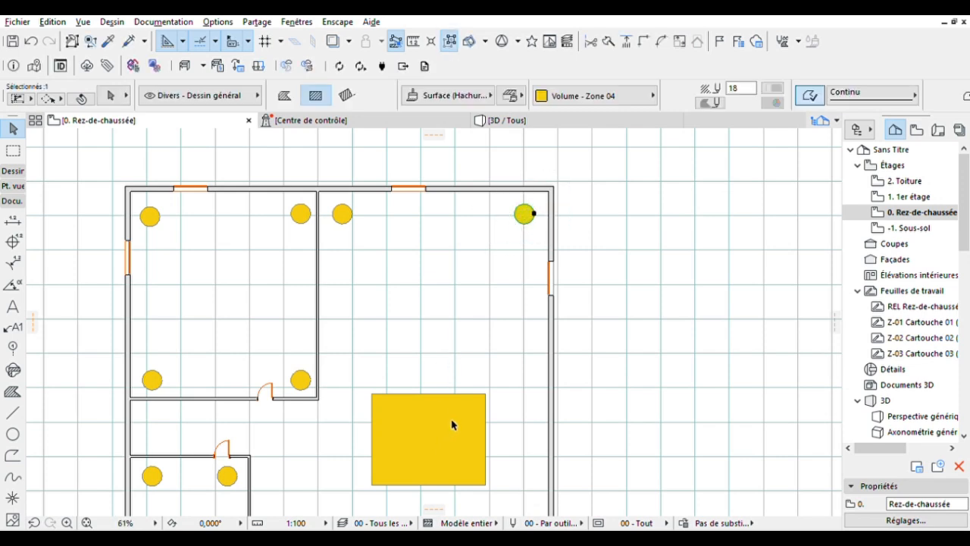
click(499, 366)
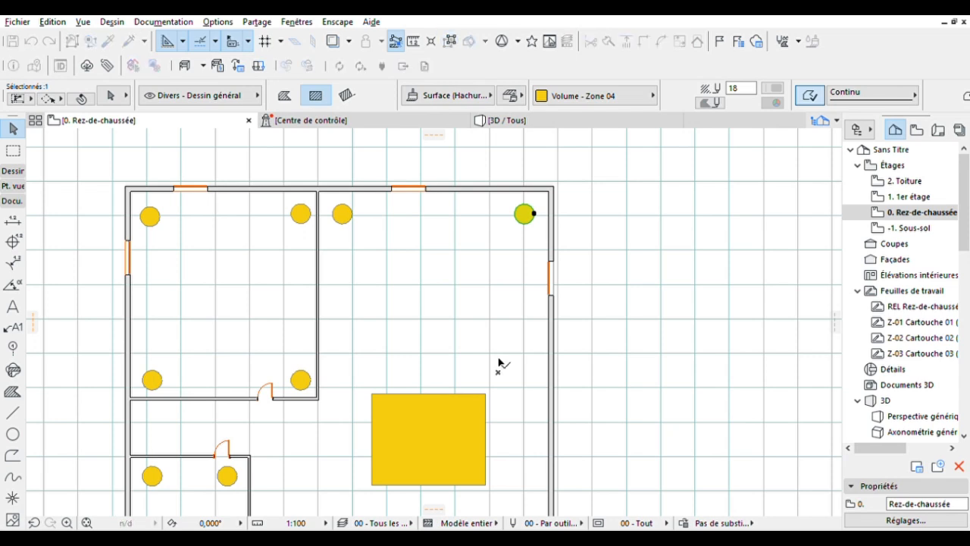
click(357, 371)
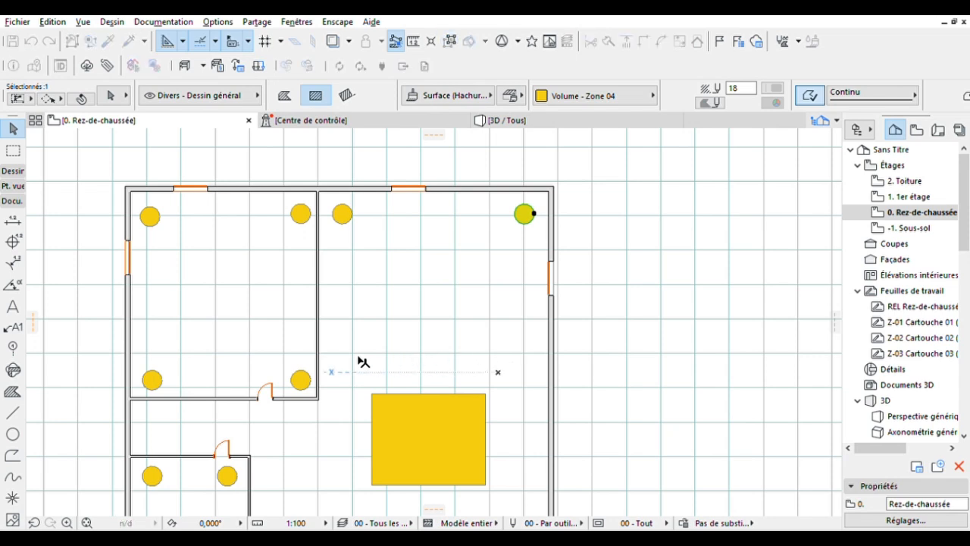
click(402, 491)
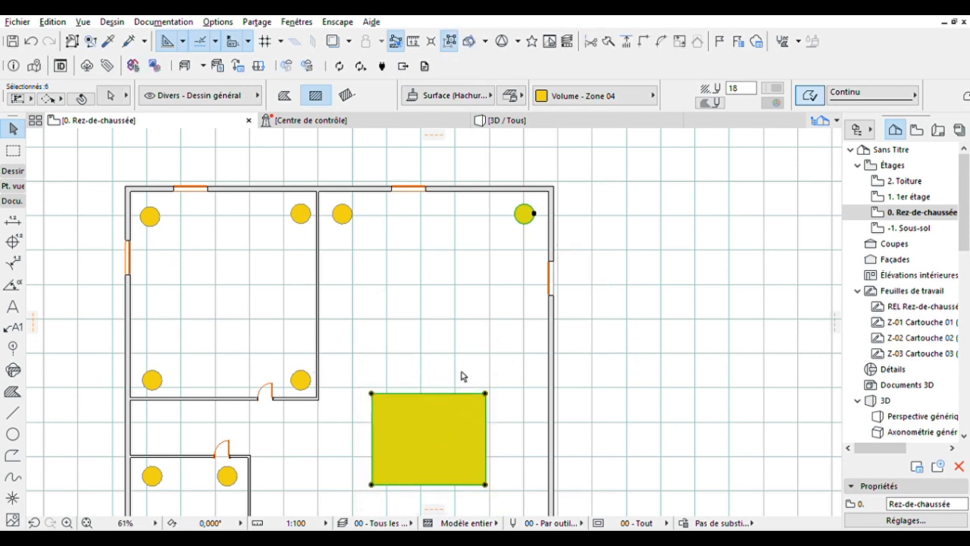
click(464, 432)
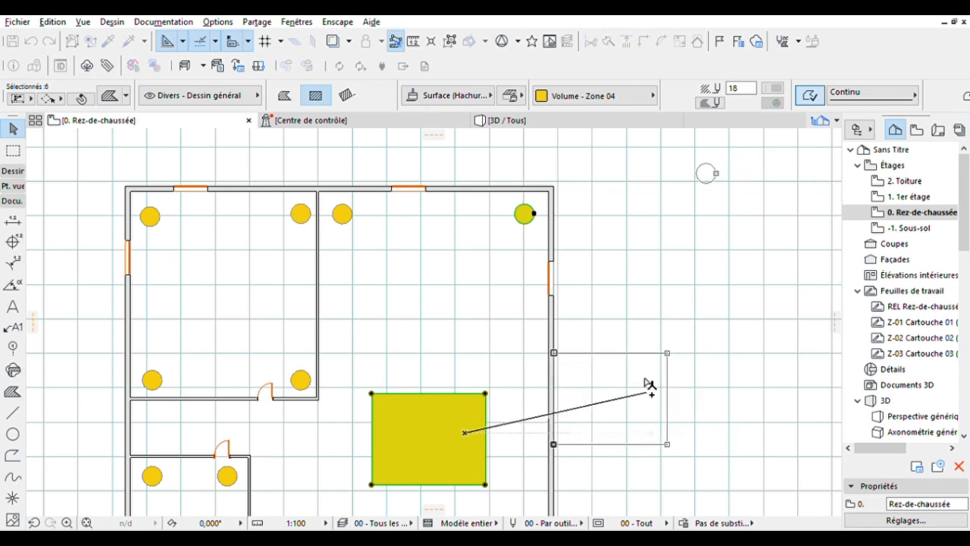
click(647, 390)
click(680, 236)
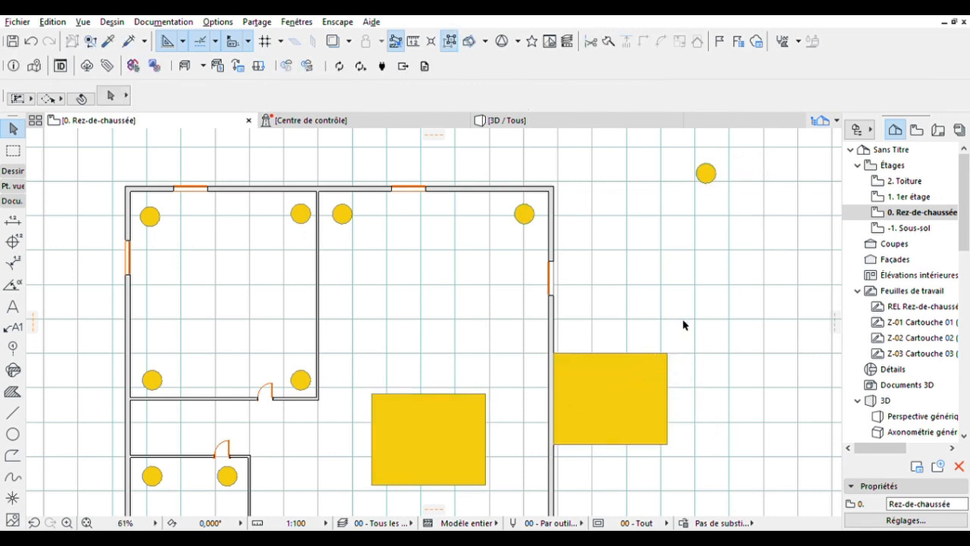
Move the copied rectangle up and away from the right wall, and move the copied circle below it as legend symbols
click(601, 416)
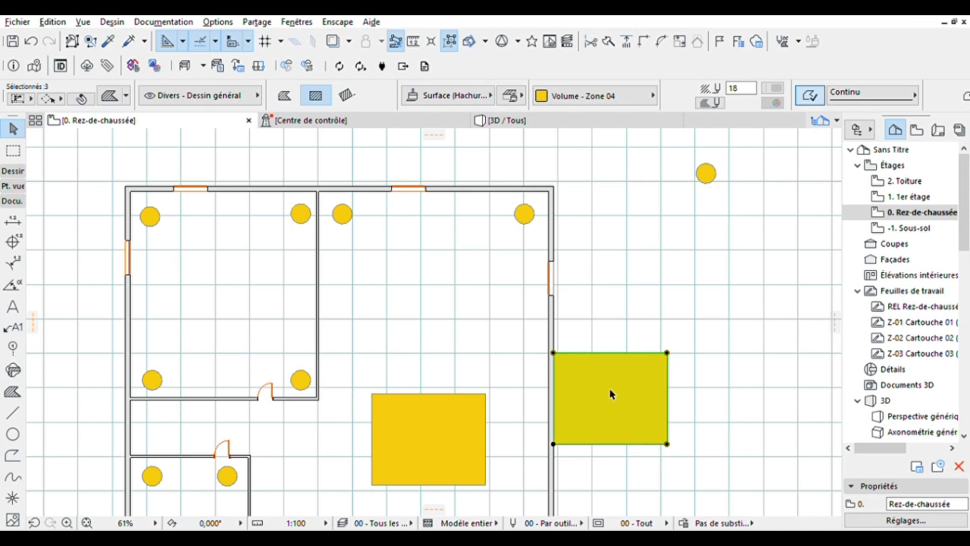
drag(609, 402, 657, 267)
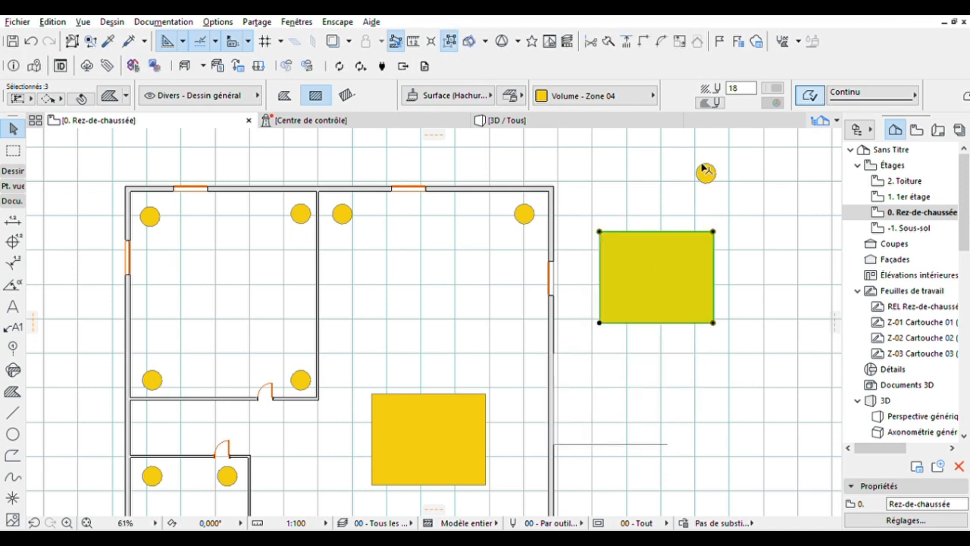
click(729, 137)
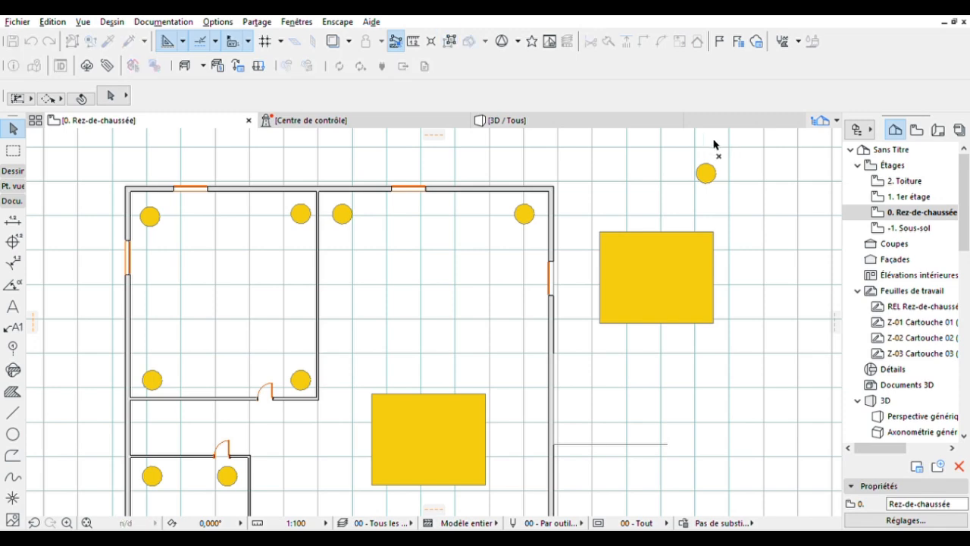
click(704, 170)
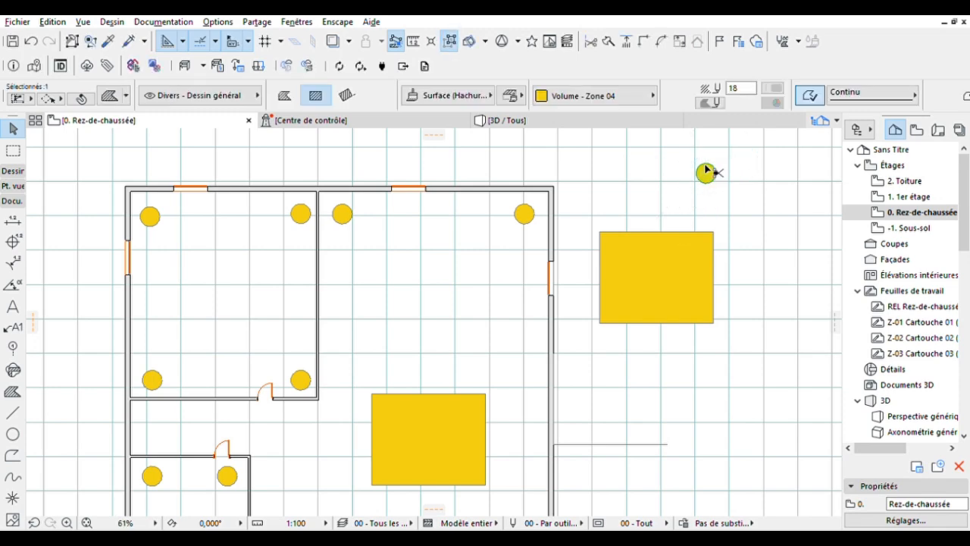
drag(706, 171, 645, 376)
Add the text "Plafonnier crystal 220w" beside the legend rectangle
scroll(695, 348, down, 2)
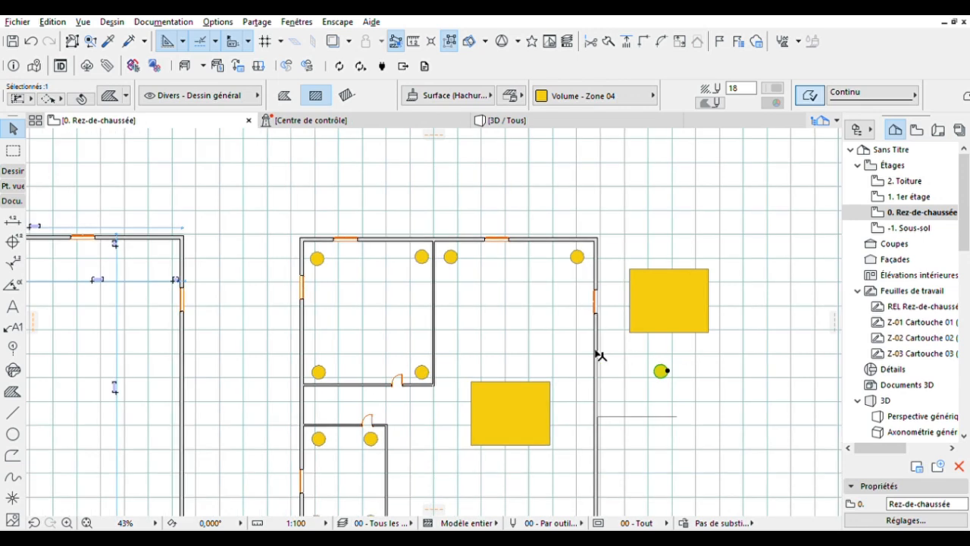
middle_drag(738, 346, 522, 361)
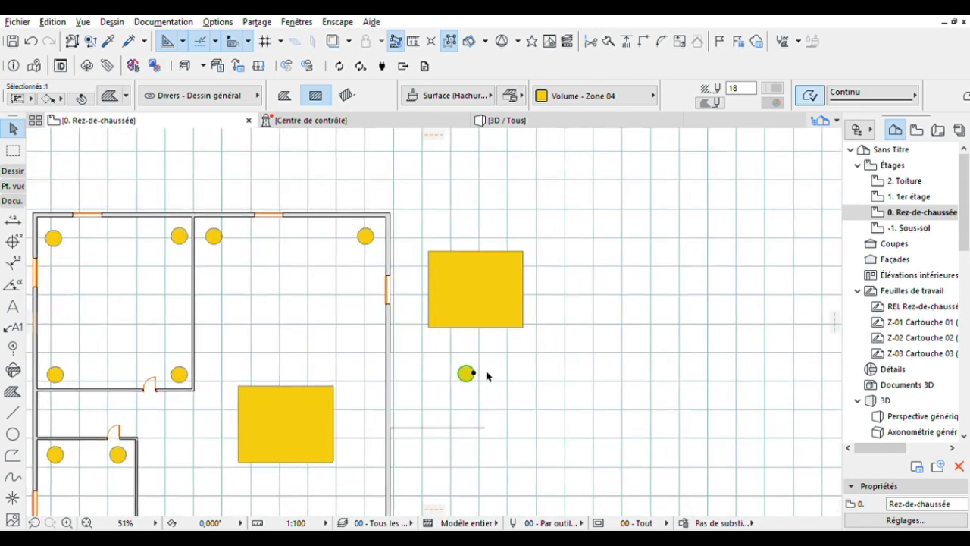
scroll(397, 495, down, 1)
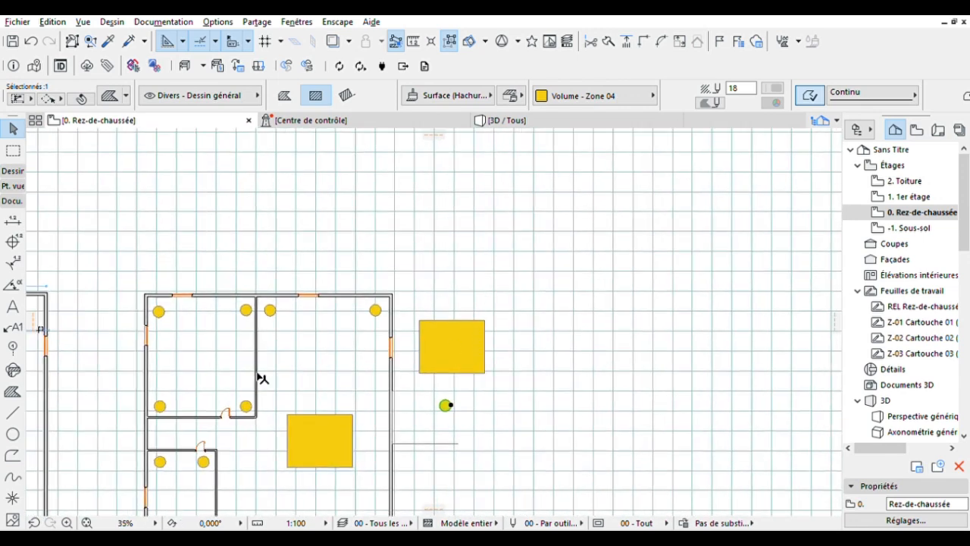
click(13, 305)
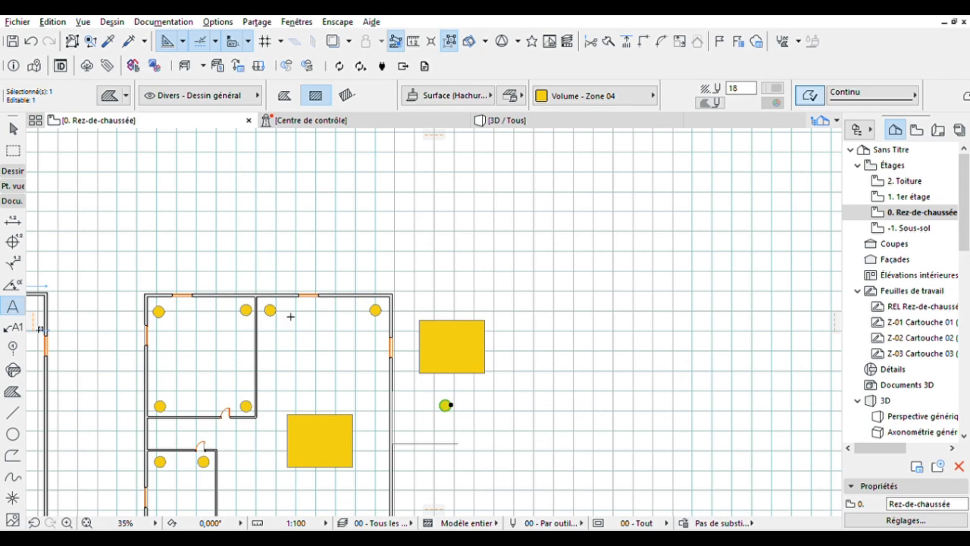
key(Escape)
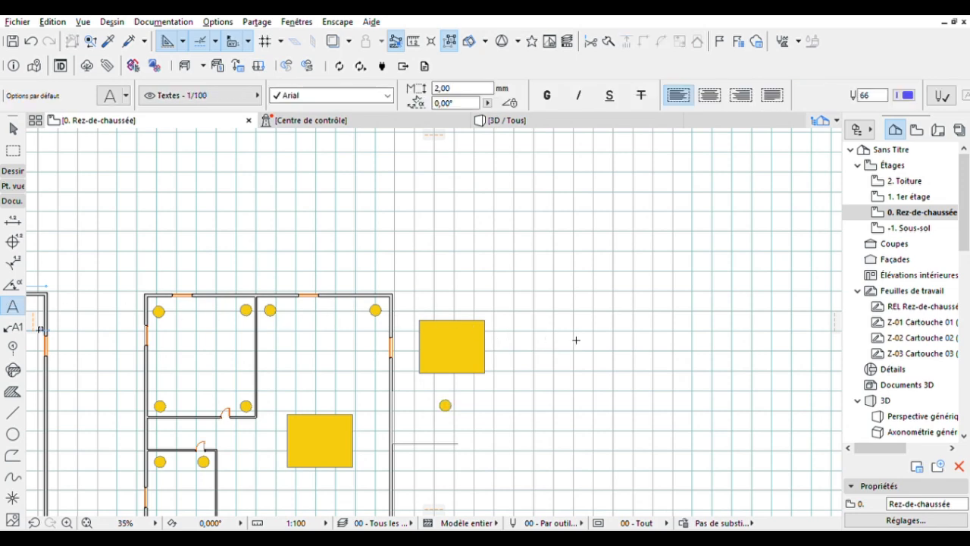
click(499, 322)
click(599, 337)
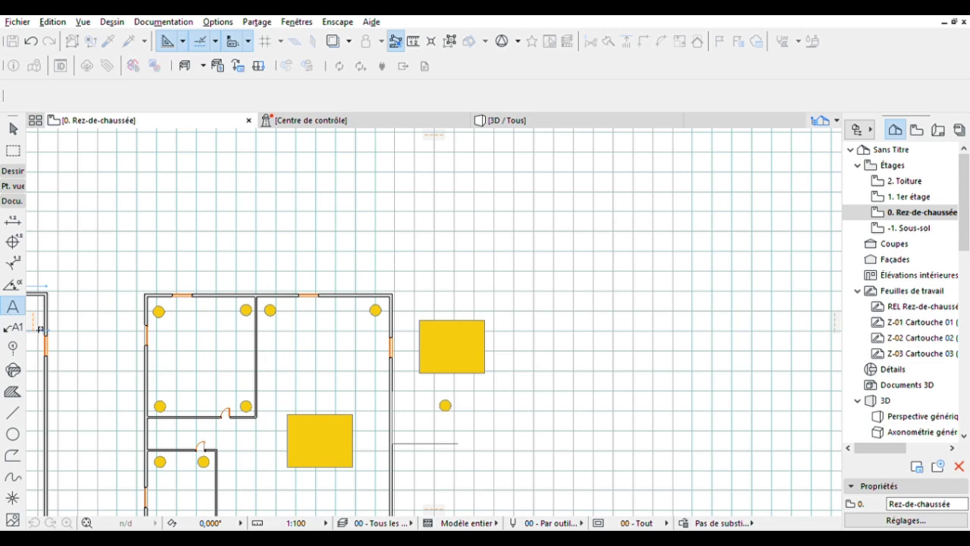
key(ctrl+v)
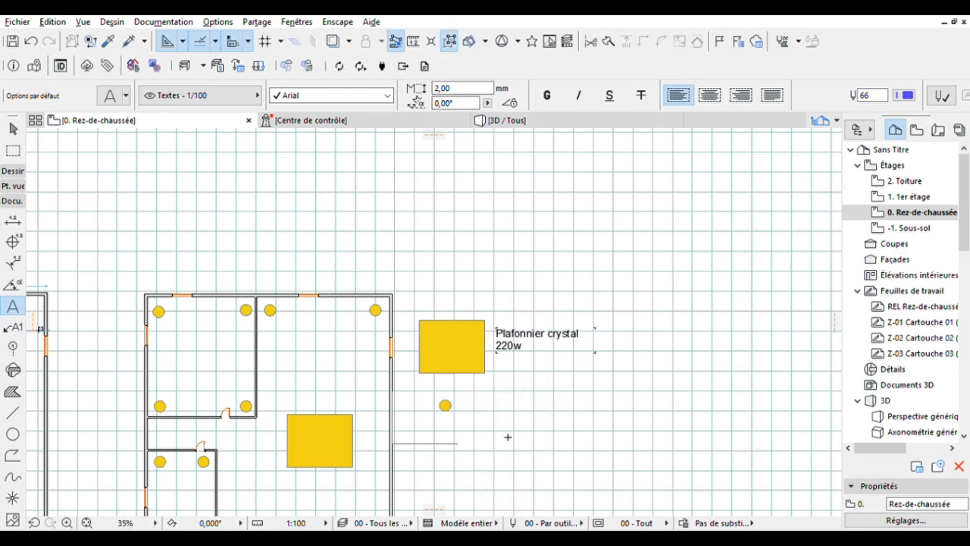
key(Escape)
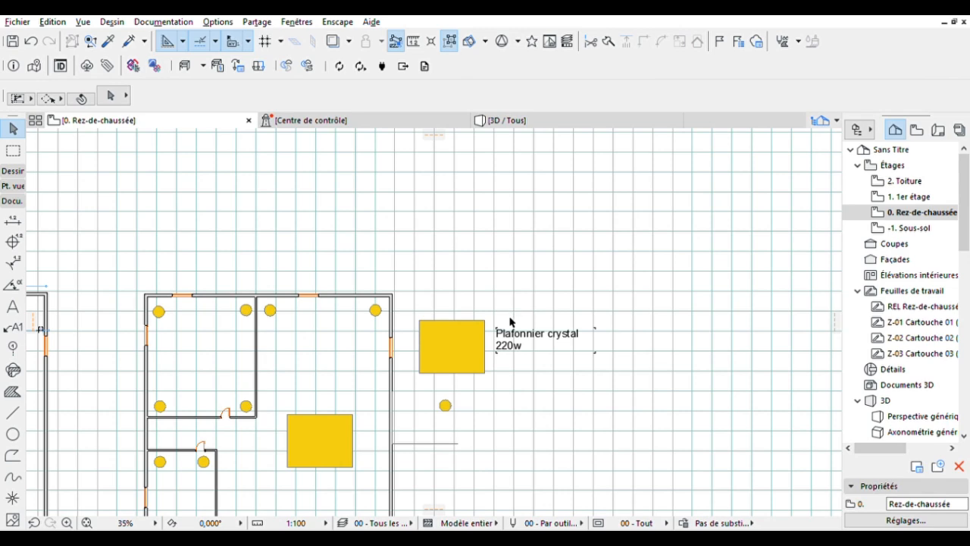
Add the text "Led circulaire 550w" beside the legend circle
drag(533, 328, 510, 394)
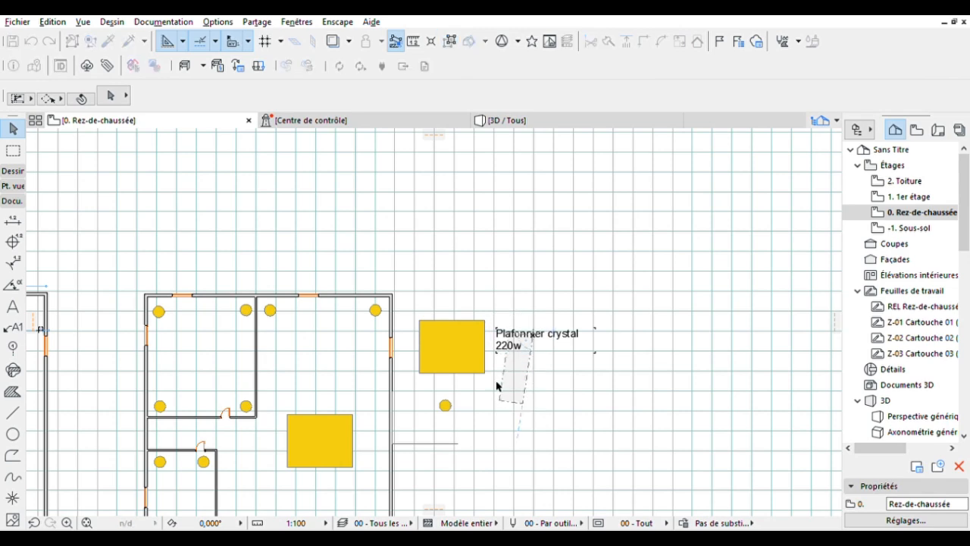
key(Escape)
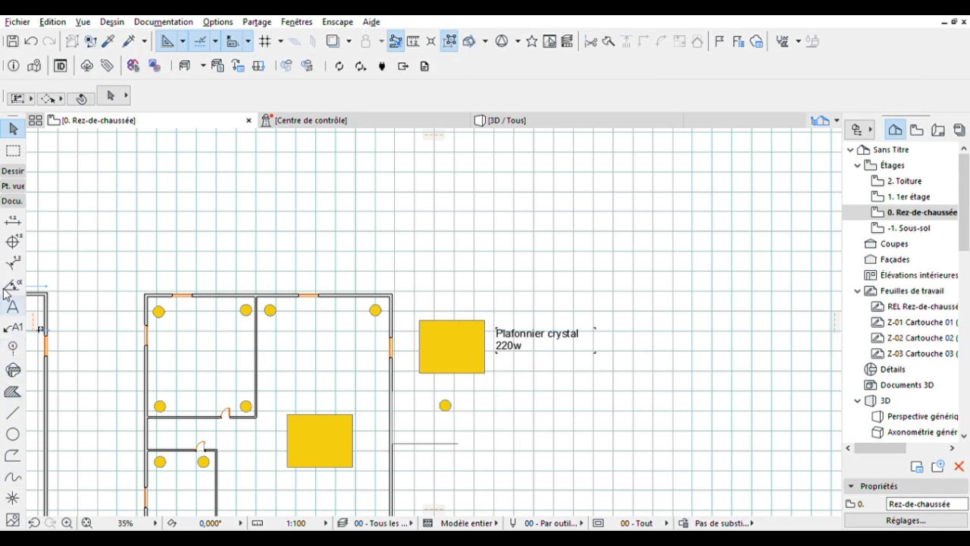
click(12, 306)
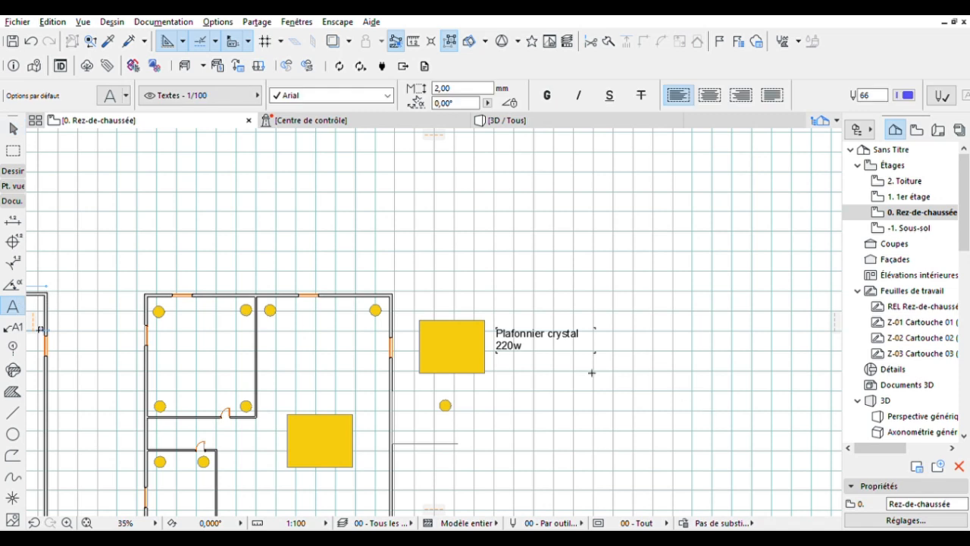
click(647, 408)
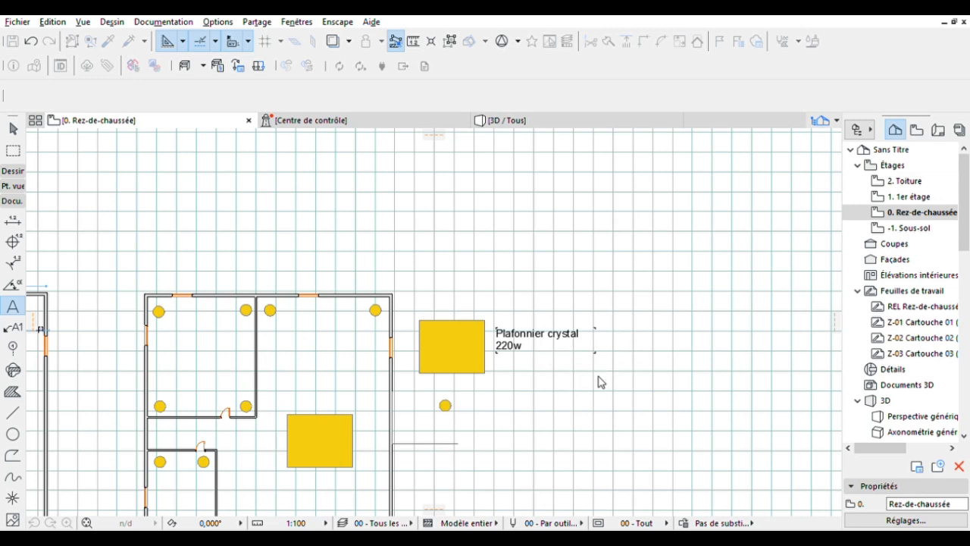
click(578, 435)
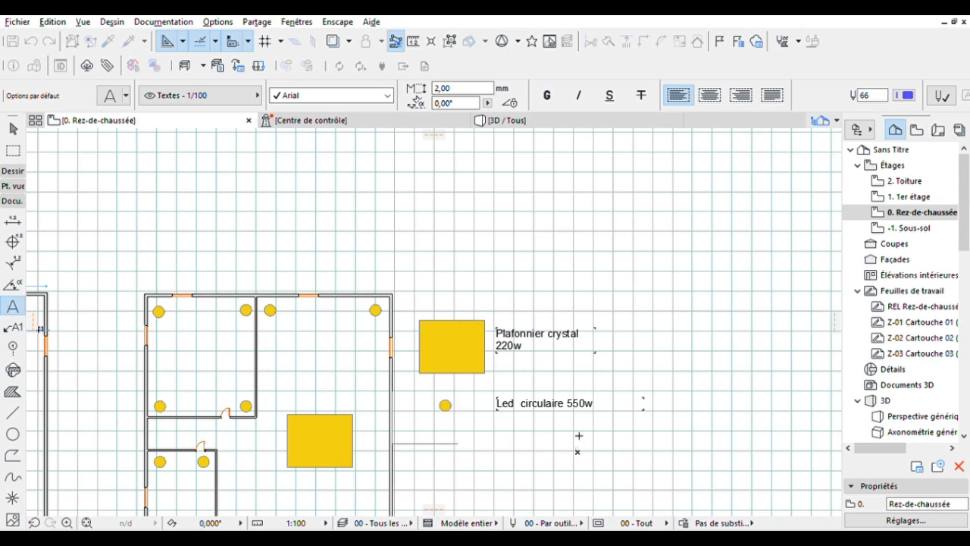
Add the orange title text "Aménagement maison" above the row of plans
scroll(522, 438, down, 2)
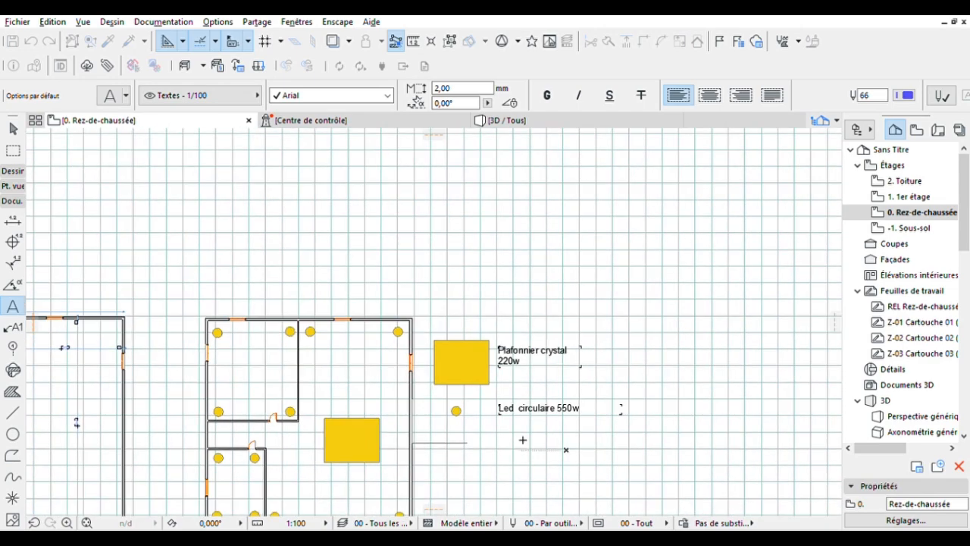
scroll(522, 440, down, 1)
scroll(519, 433, down, 1)
scroll(520, 434, down, 1)
scroll(520, 434, down, 2)
scroll(664, 364, down, 2)
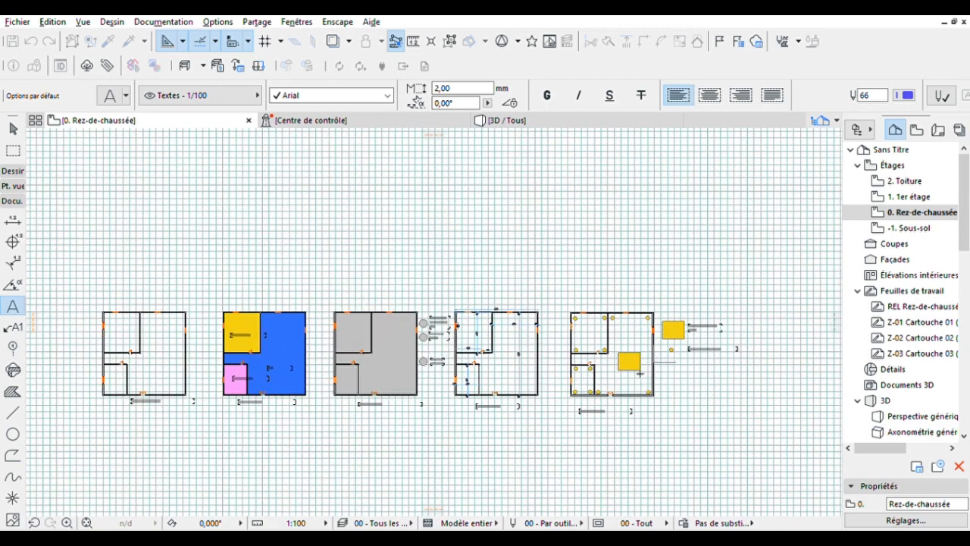
middle_drag(531, 347, 572, 345)
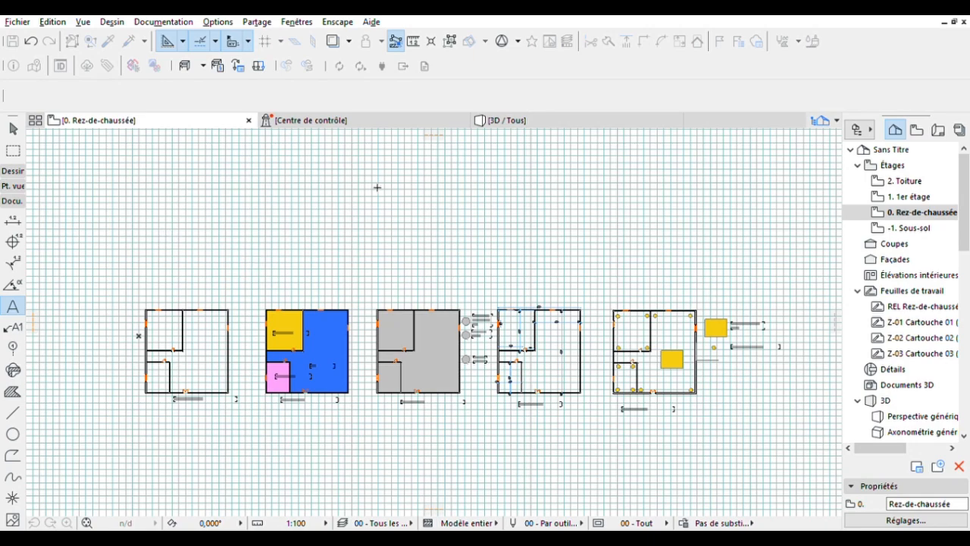
scroll(250, 333, up, 4)
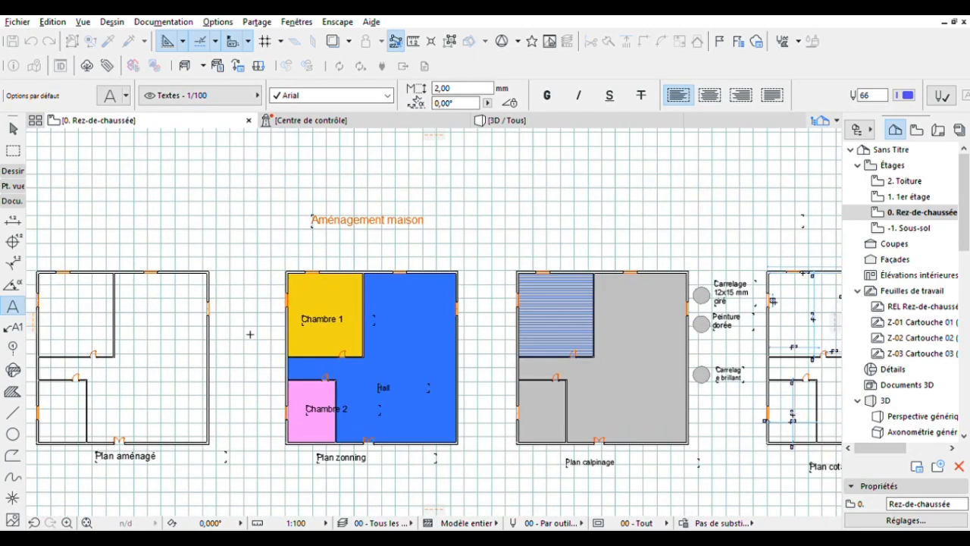
scroll(250, 334, down, 3)
scroll(249, 334, down, 1)
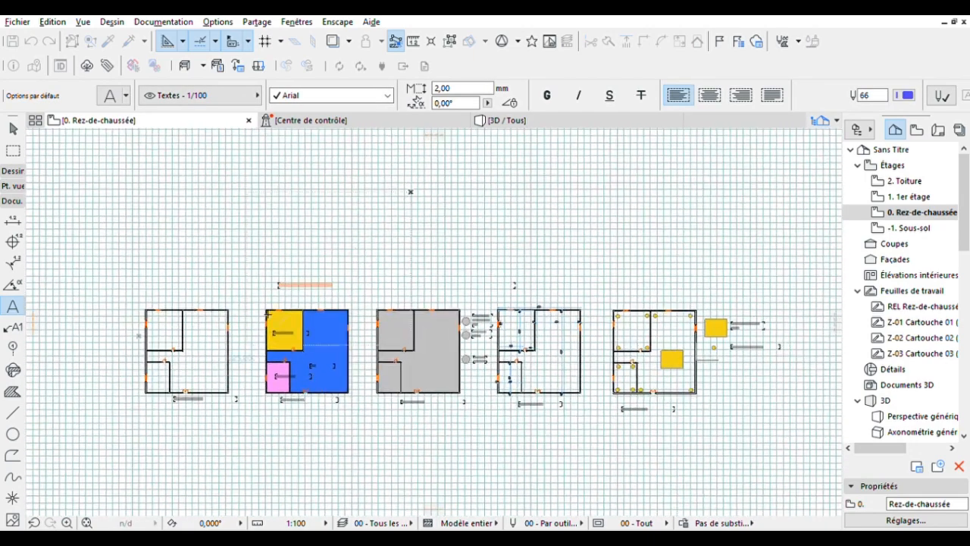
click(279, 284)
scroll(269, 278, up, 2)
key(Escape)
click(369, 283)
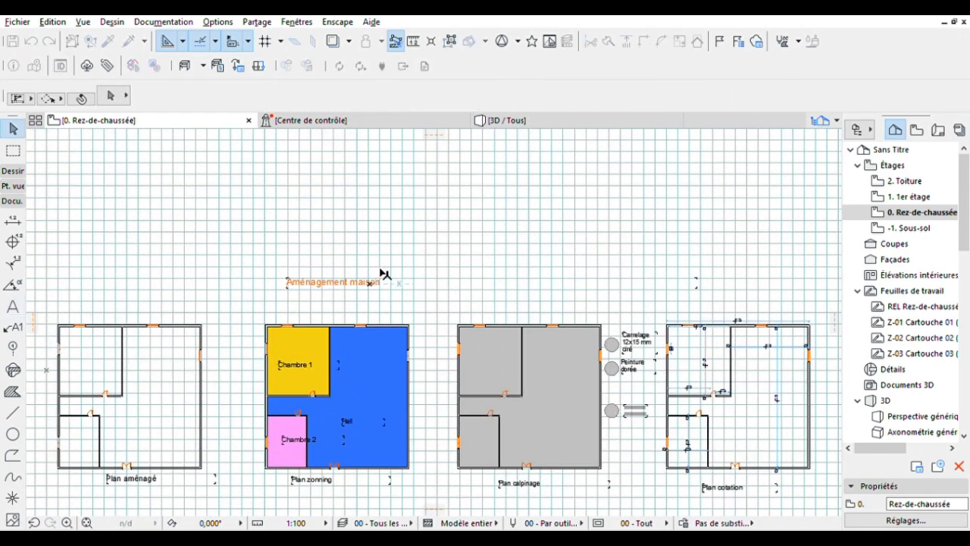
key(Escape)
click(400, 250)
click(290, 260)
click(300, 309)
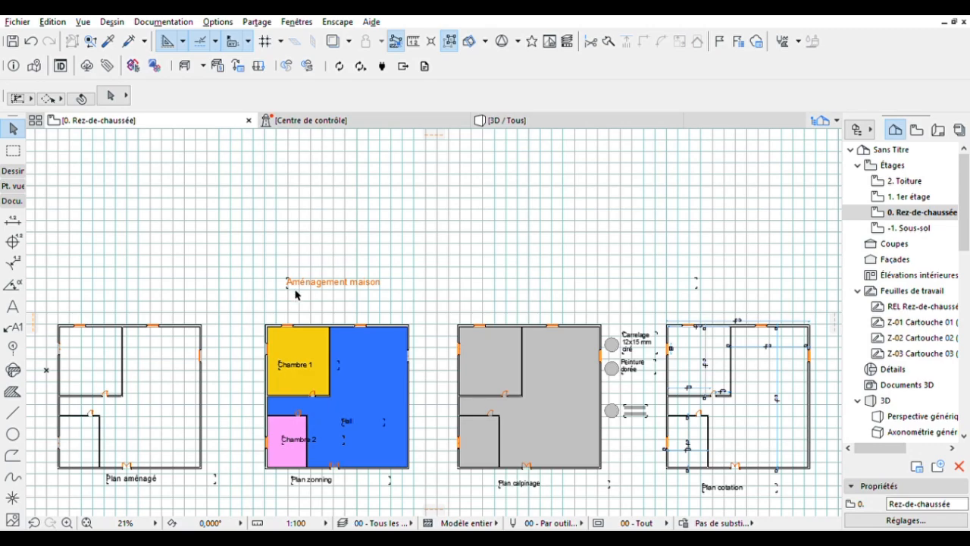
scroll(297, 297, down, 3)
scroll(305, 312, up, 1)
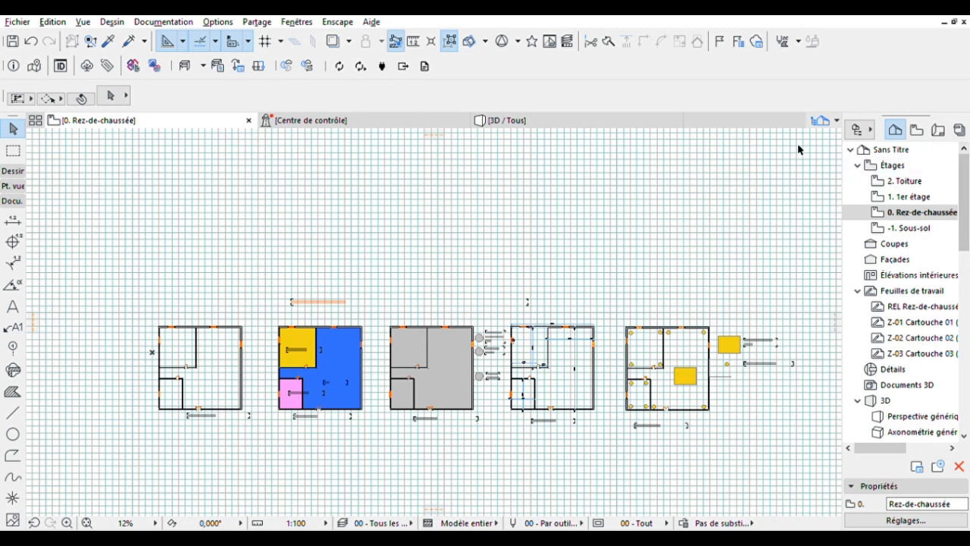
Create an 84,10 × 59,40 master layout in the Type folder and place the Rez-de-chaussée plan on it
click(938, 115)
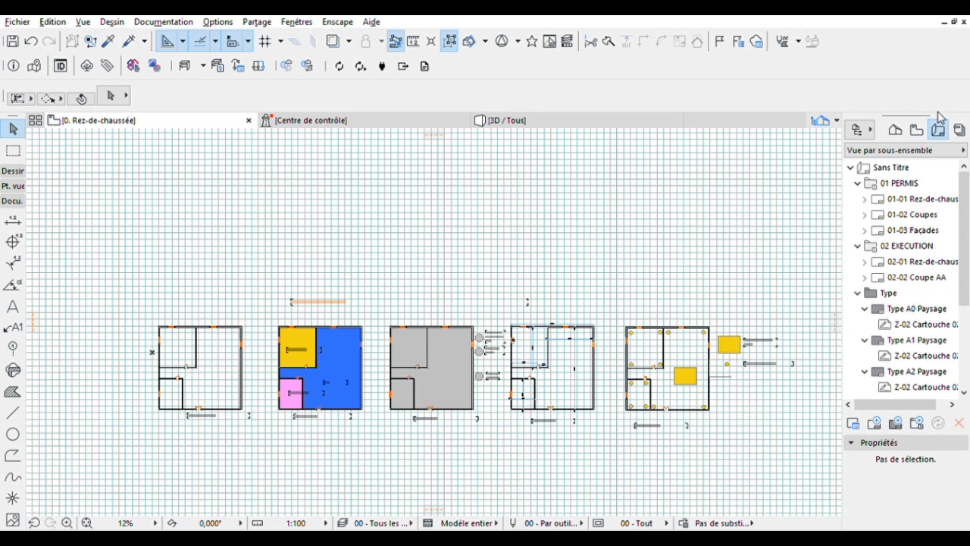
click(928, 287)
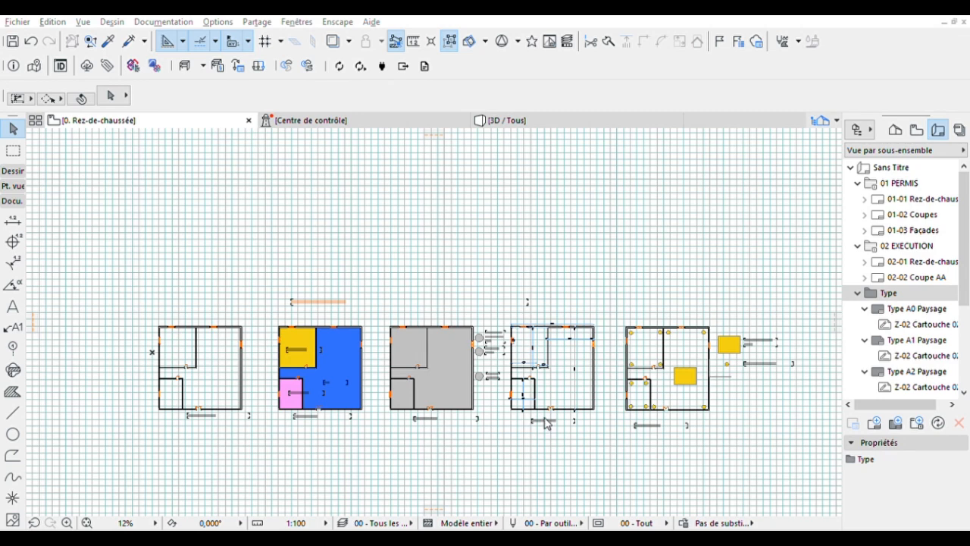
key(F7)
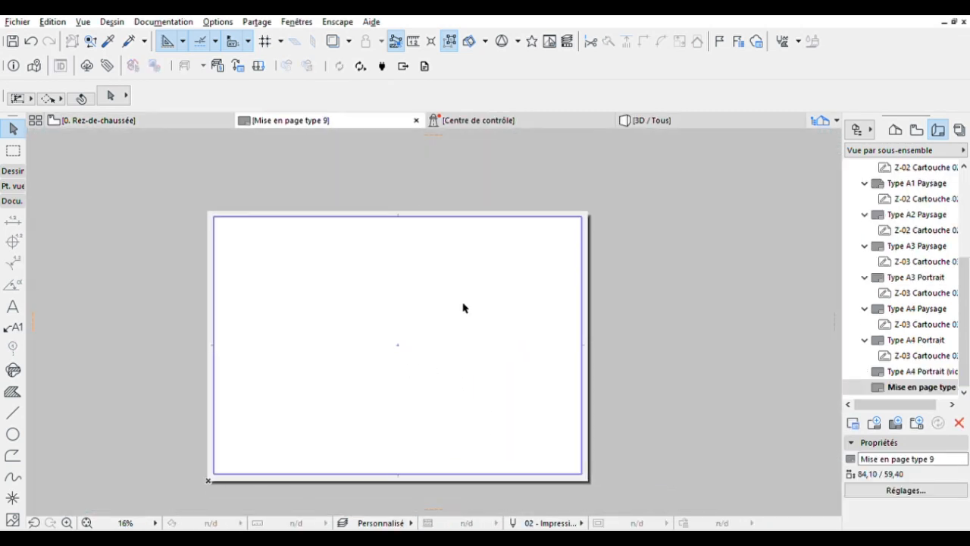
click(896, 128)
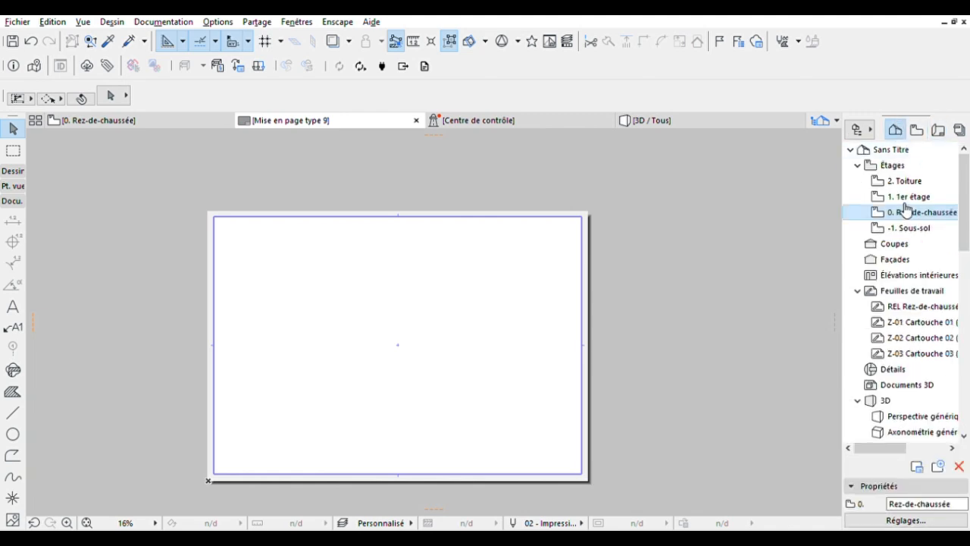
mouse_move(905, 206)
mouse_down()
mouse_move(654, 281)
mouse_move(383, 331)
mouse_move(375, 324)
mouse_up()
scroll(492, 350, down, 4)
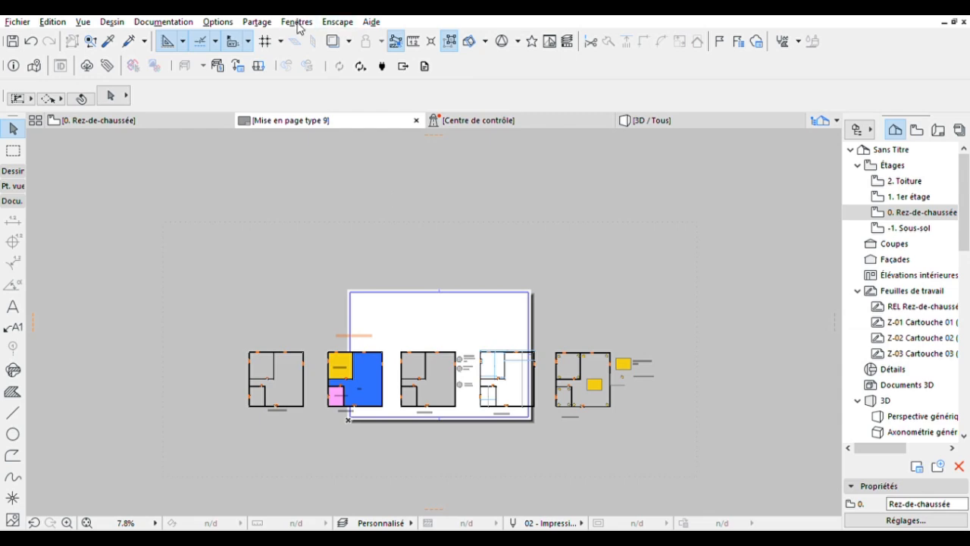
In the Rez-de-chaussée floor plan, move the cotation and éclairage plans with their legend into a second row below the other three plans
click(183, 119)
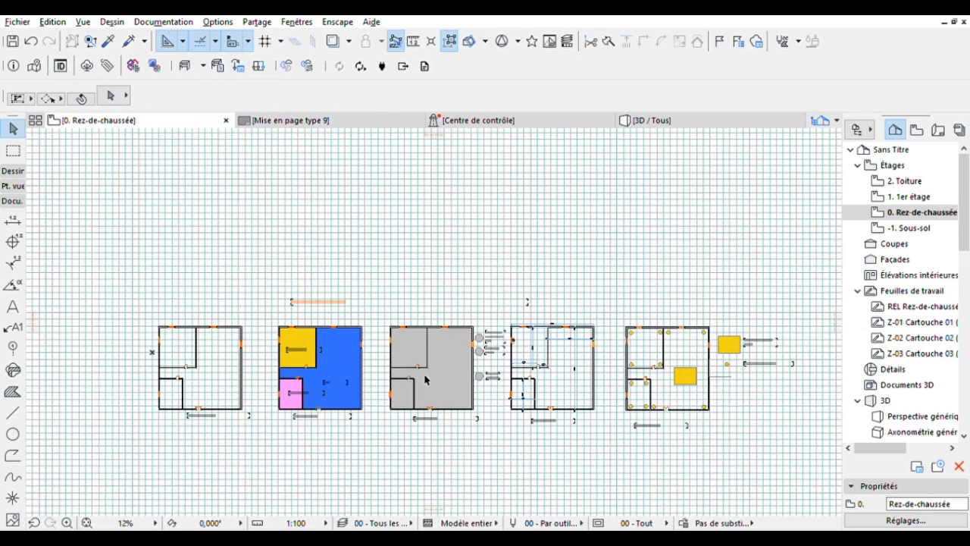
scroll(422, 377, up, 1)
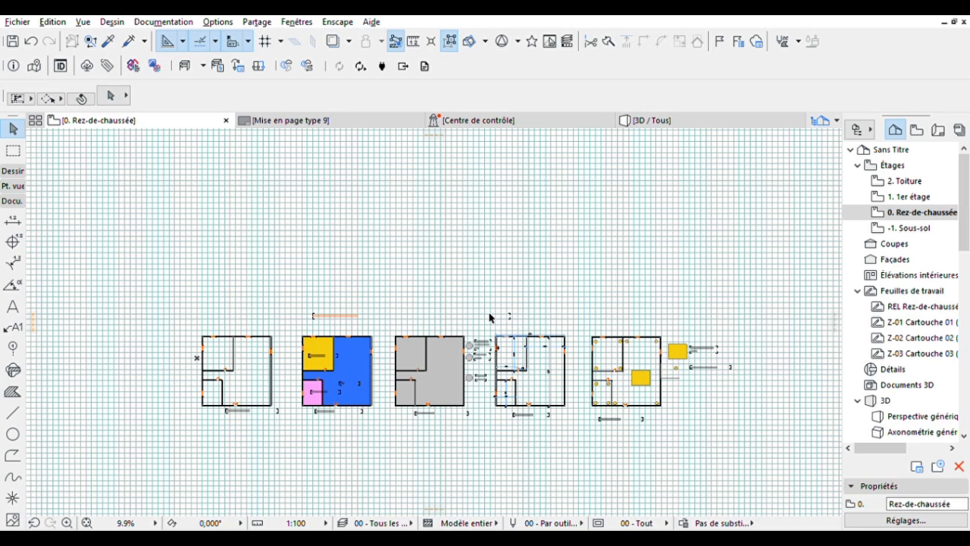
scroll(490, 318, up, 1)
scroll(788, 339, up, 1)
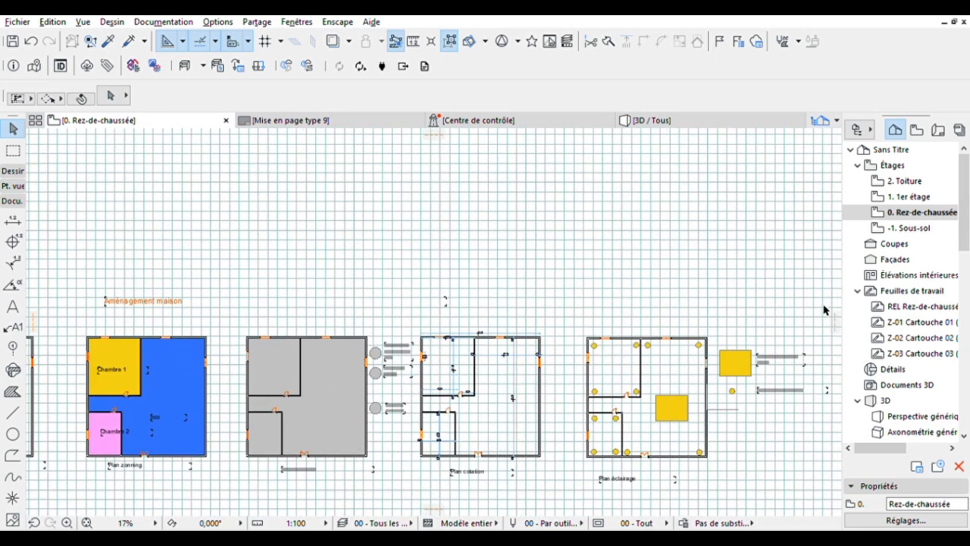
click(823, 318)
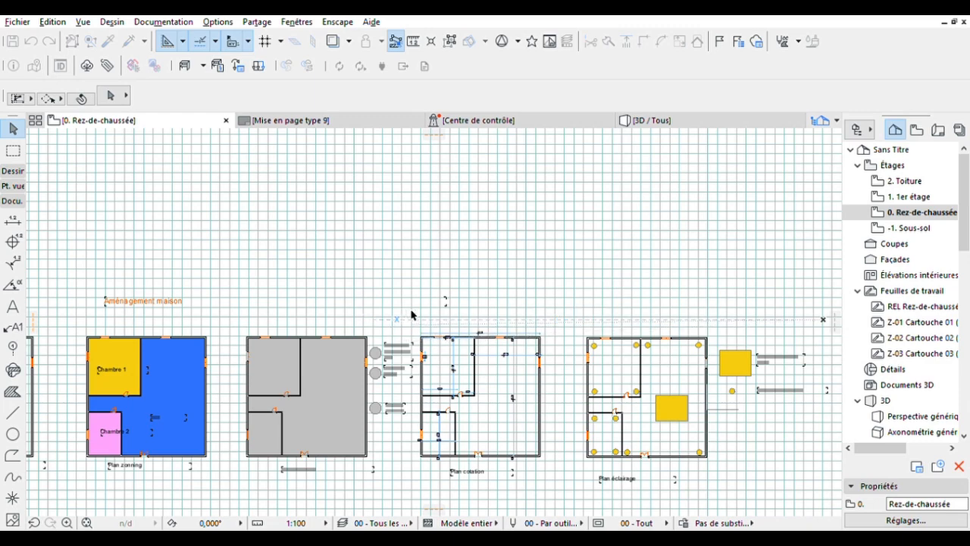
click(415, 497)
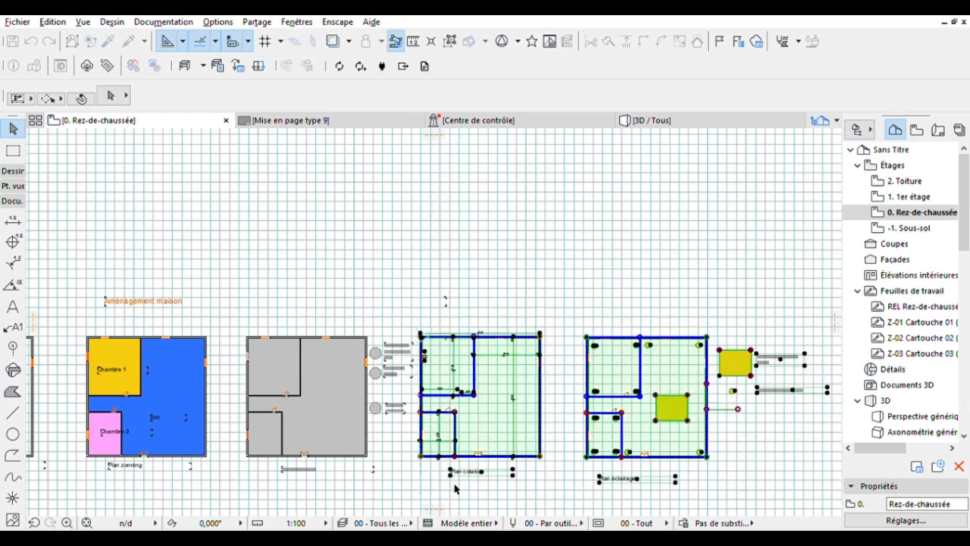
scroll(473, 447, down, 2)
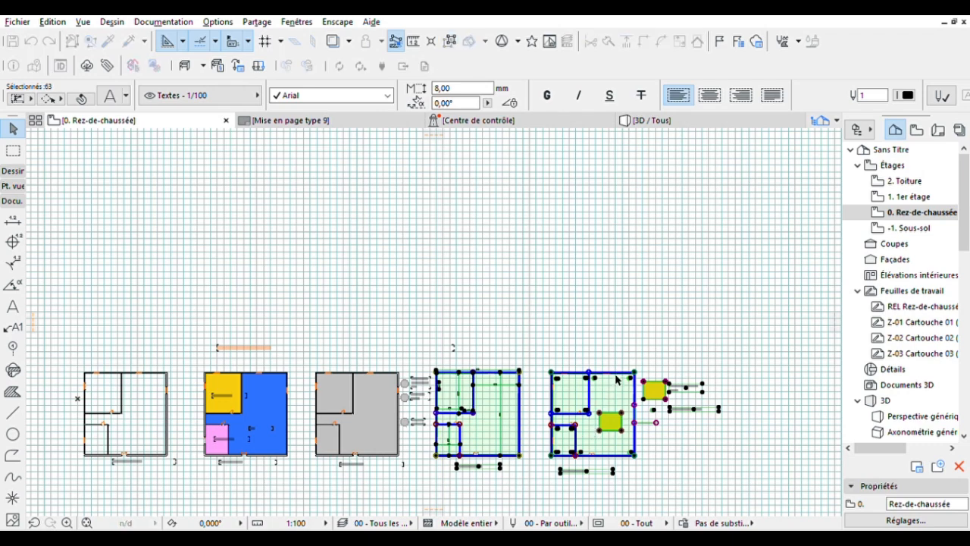
middle_drag(620, 407, 686, 299)
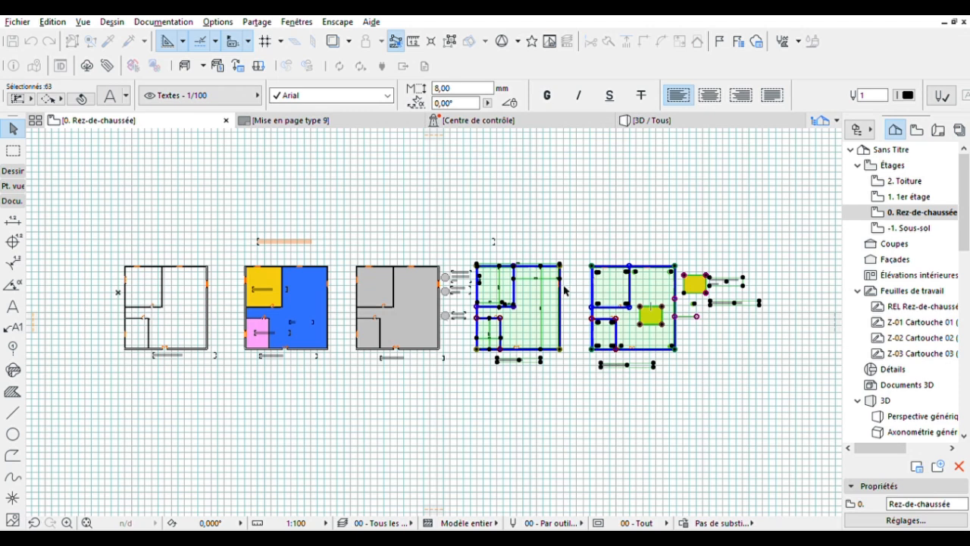
drag(545, 306, 235, 416)
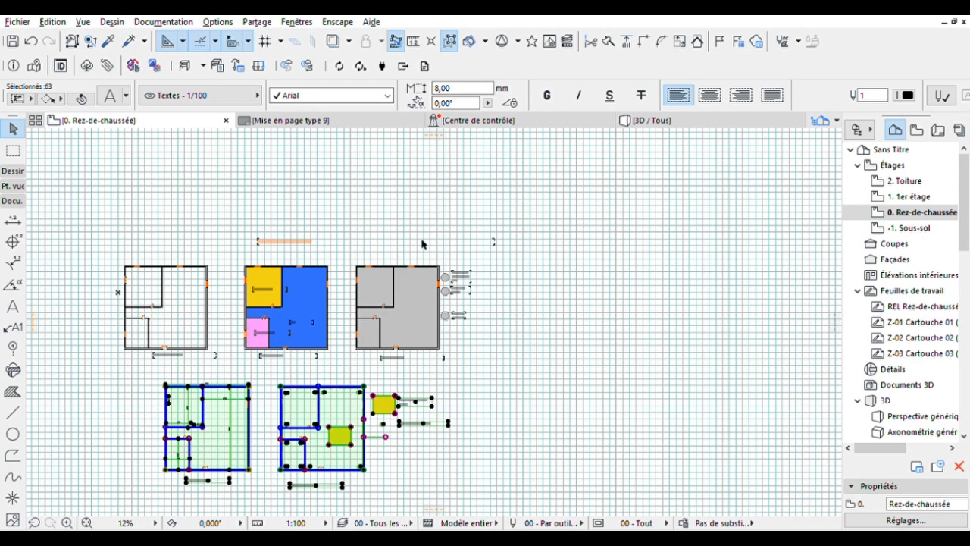
click(436, 202)
On Mise en page type 9, shift the placed drawing up and to the right over the sheet, and close the layout
click(326, 120)
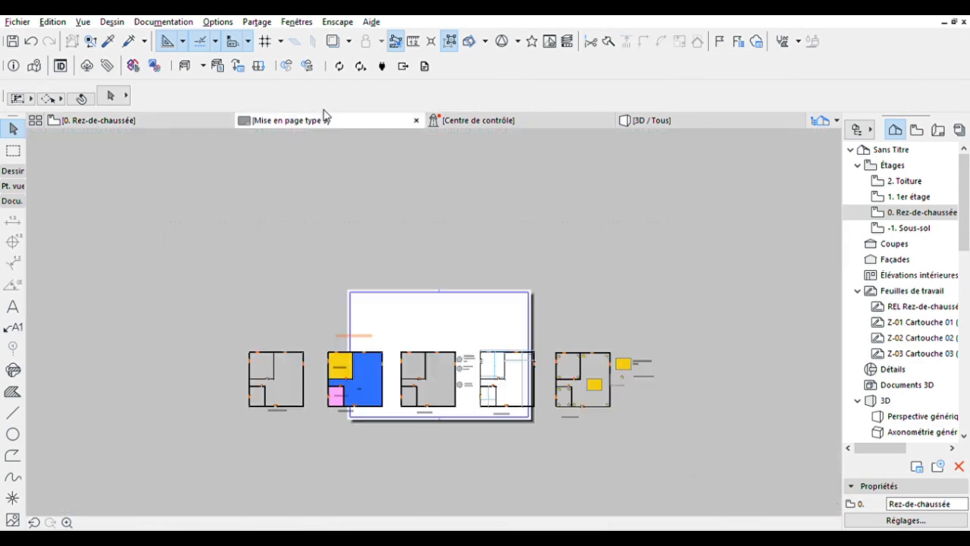
click(353, 368)
drag(362, 353, 459, 313)
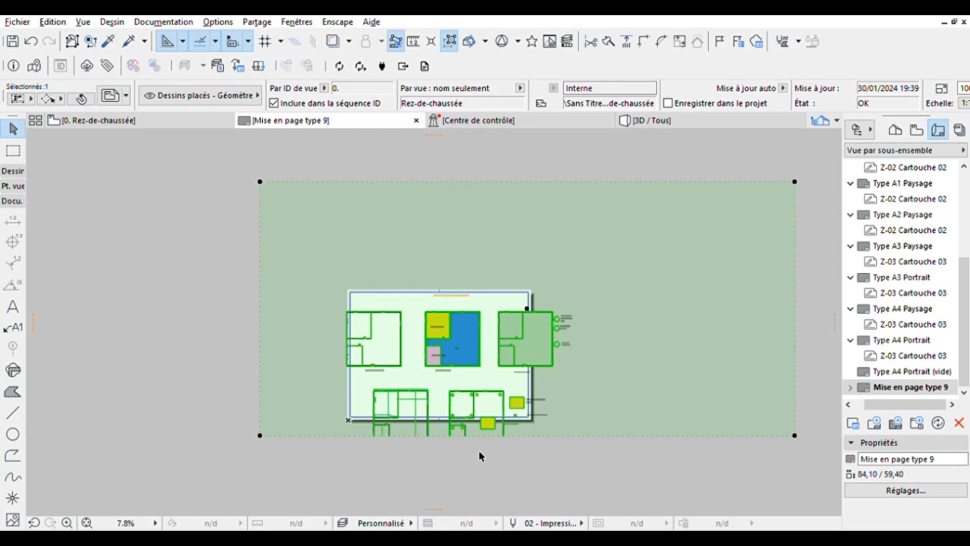
click(424, 108)
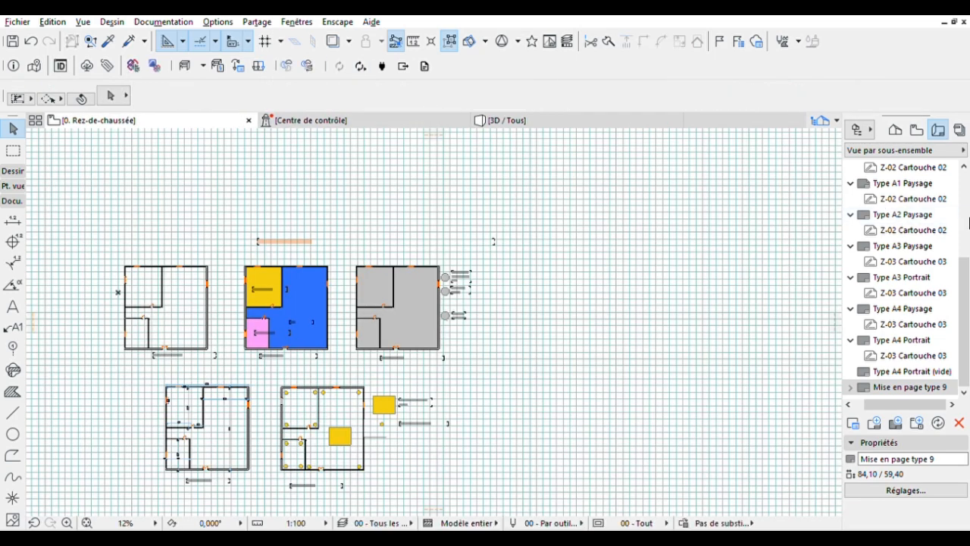
Create a larger 118,90 × 84,10 master layout and place the Rez-de-chaussée plan on it
scroll(868, 199, up, 1)
click(863, 185)
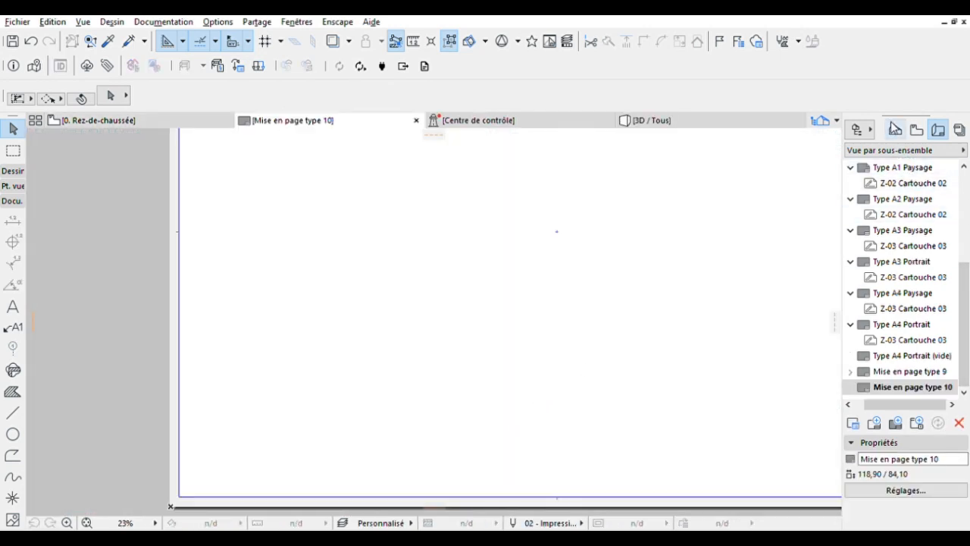
click(896, 129)
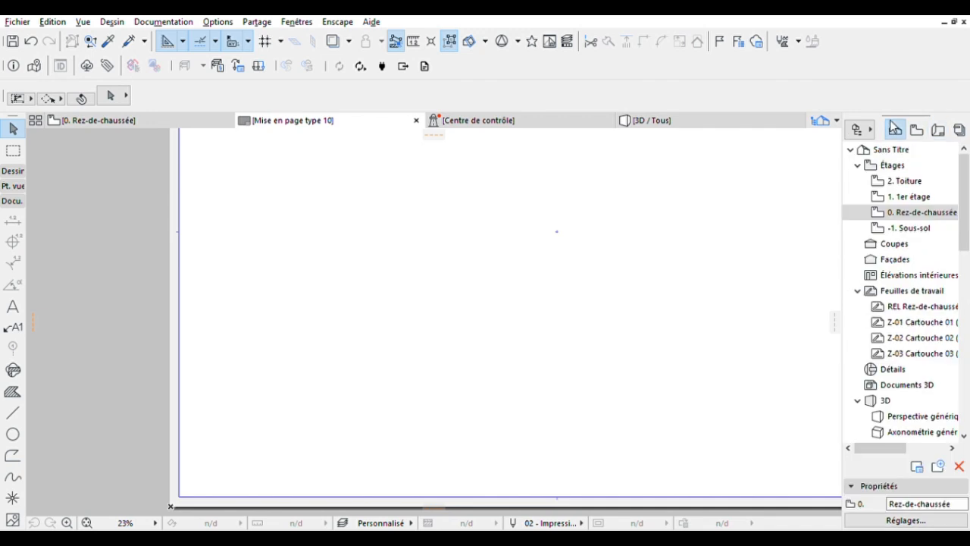
scroll(596, 288, down, 3)
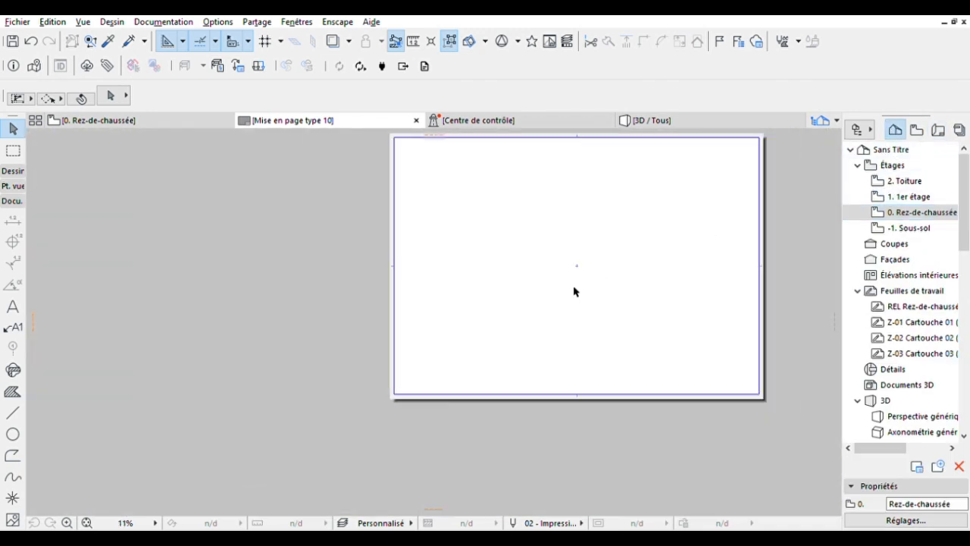
middle_drag(572, 294, 537, 346)
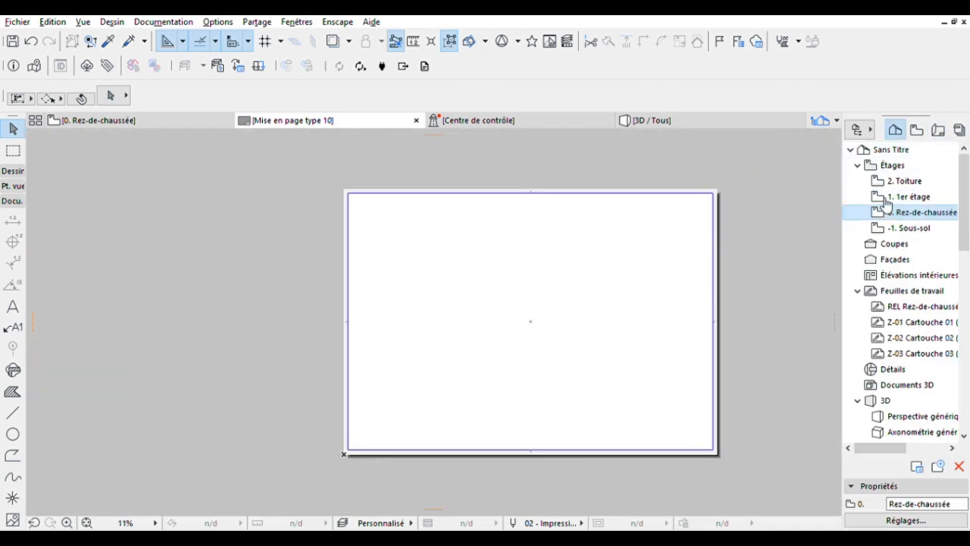
drag(885, 212, 539, 299)
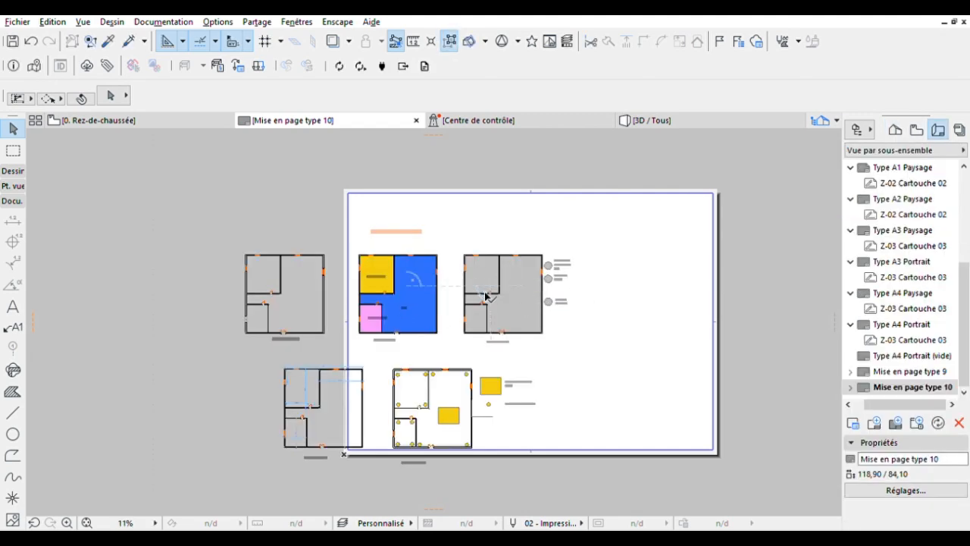
click(574, 205)
click(152, 221)
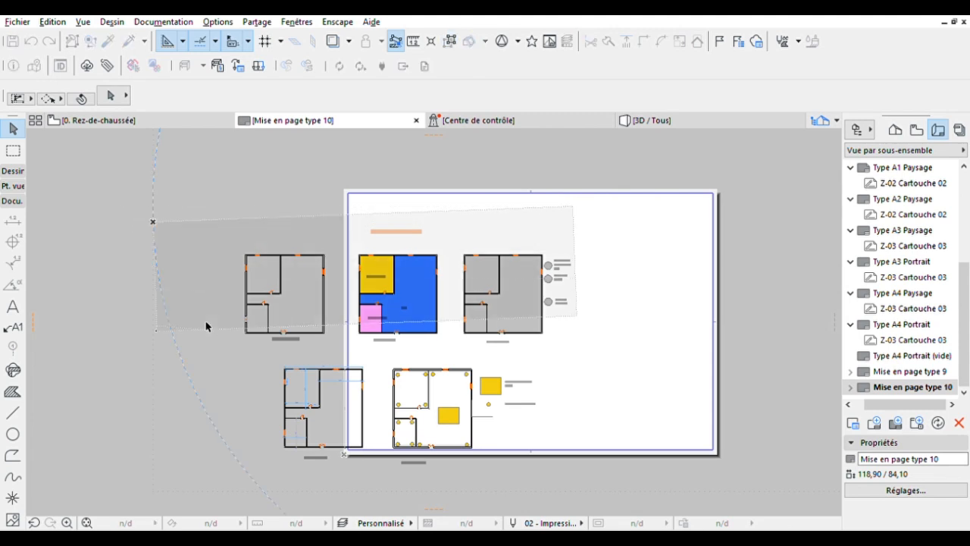
click(238, 402)
key(Escape)
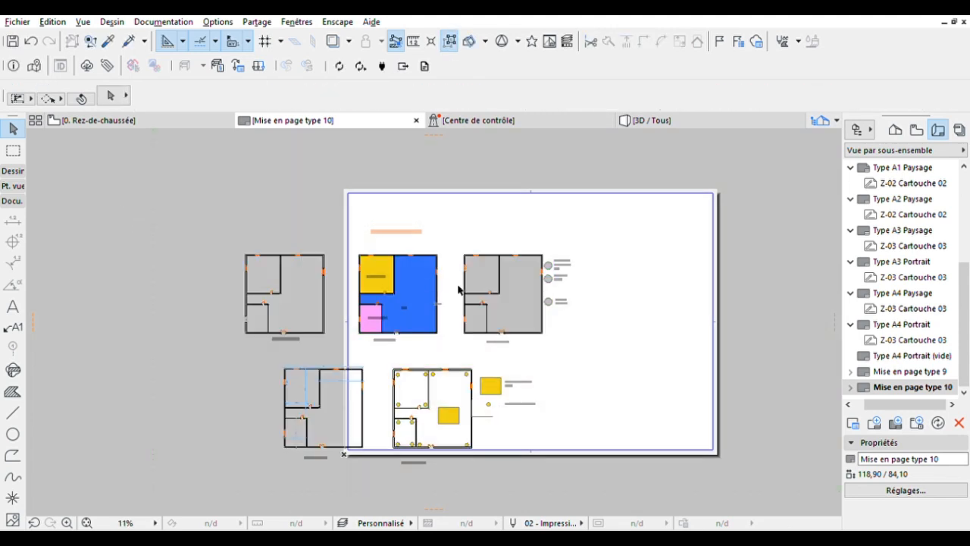
Select the placed drawing on Mise en page type 10 and move it up and to the left
click(613, 223)
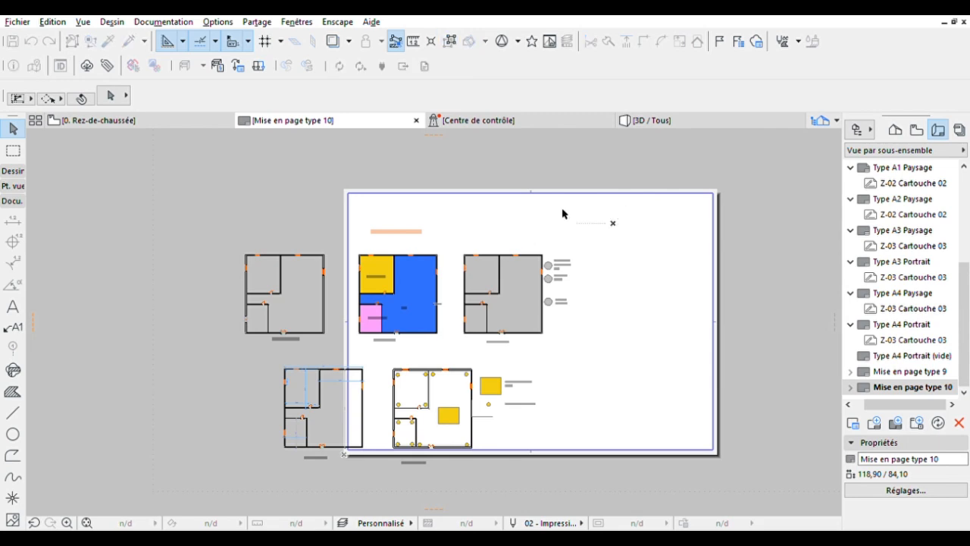
click(256, 218)
click(245, 450)
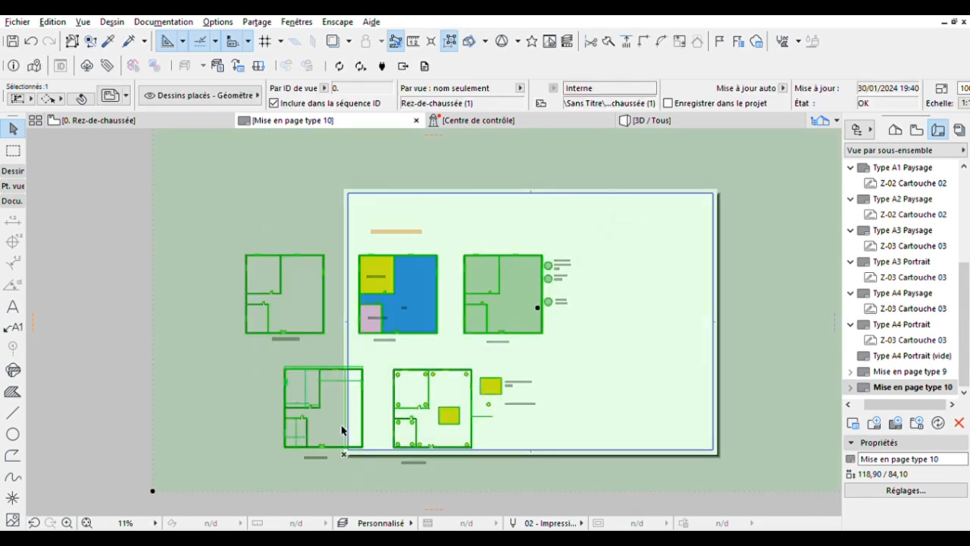
click(372, 400)
click(368, 314)
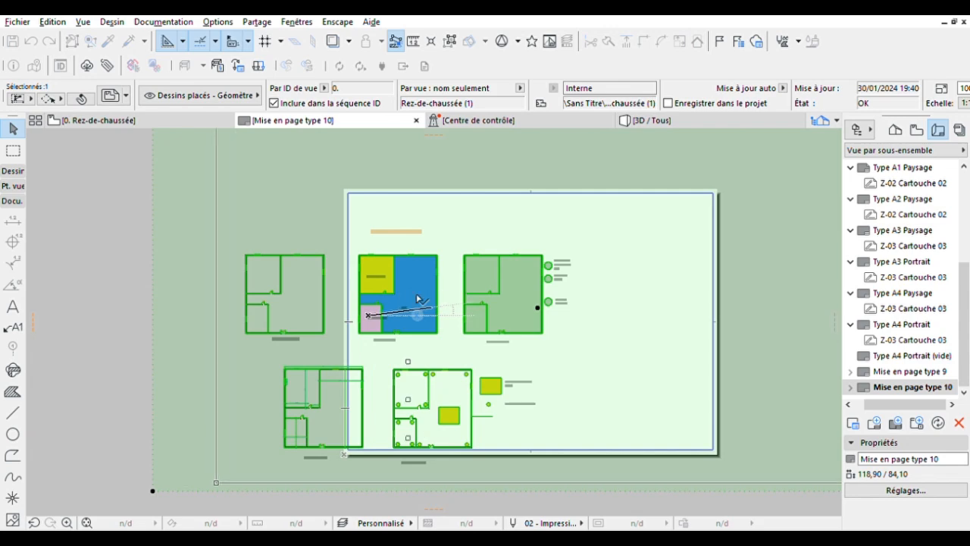
click(302, 280)
key(Escape)
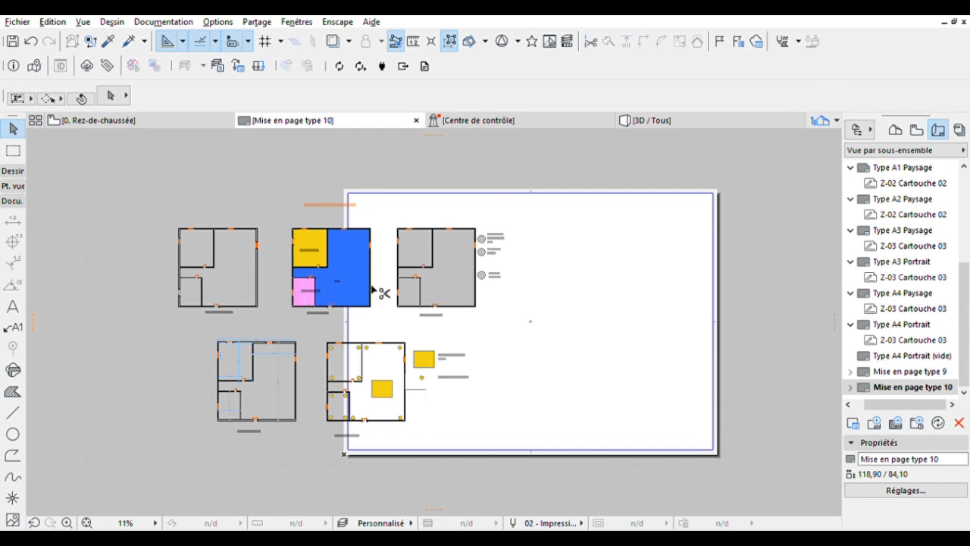
Select the placed Rez-de-chaussée drawing on Mise en page type 10 and move it right so all five plans sit within the sheet
click(547, 208)
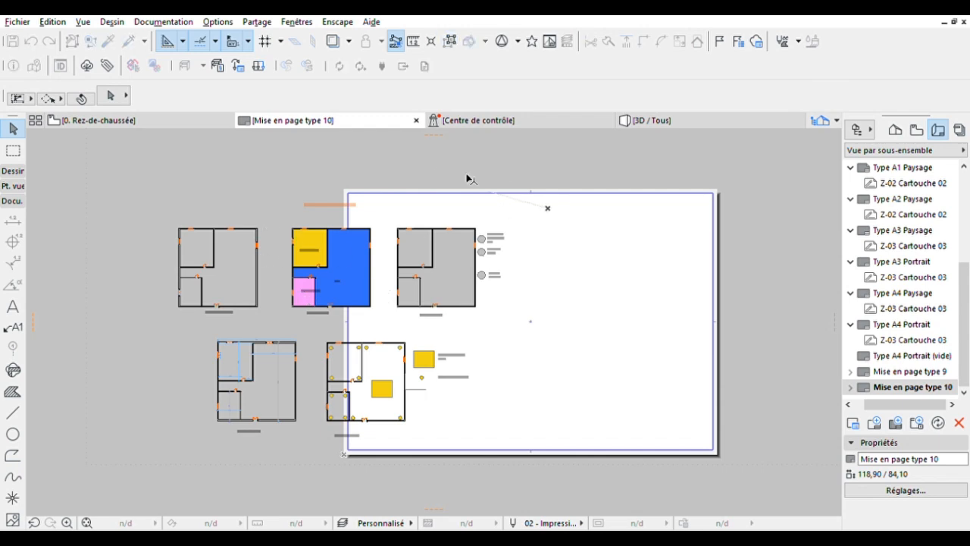
click(71, 194)
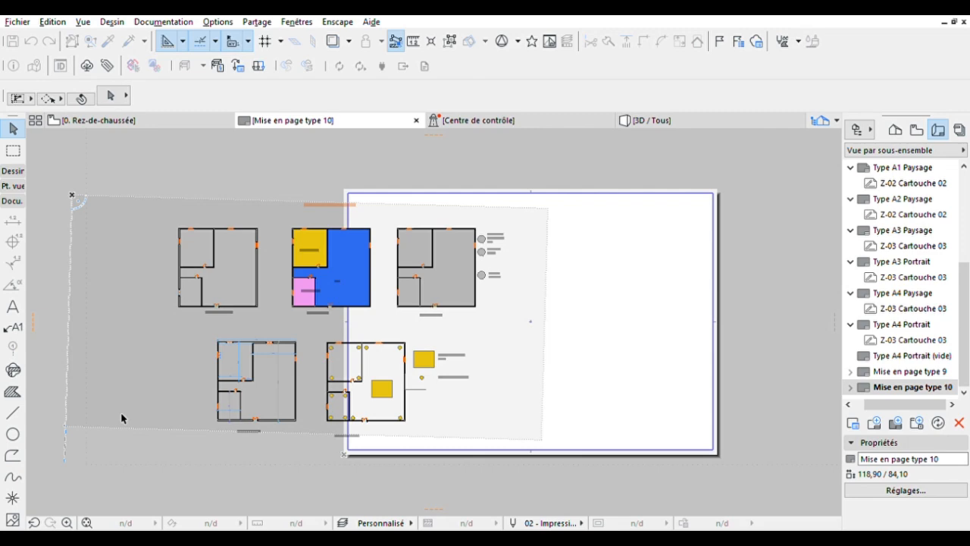
click(120, 412)
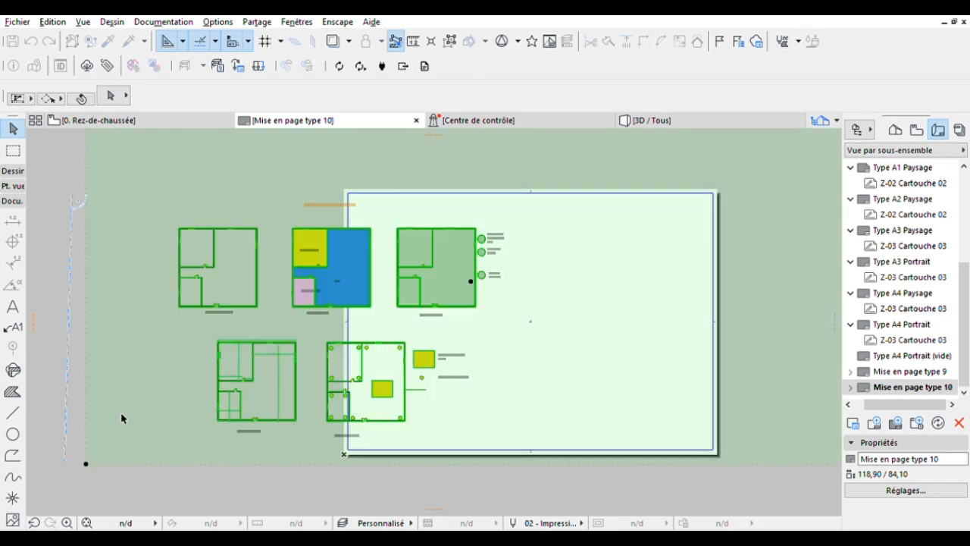
click(256, 300)
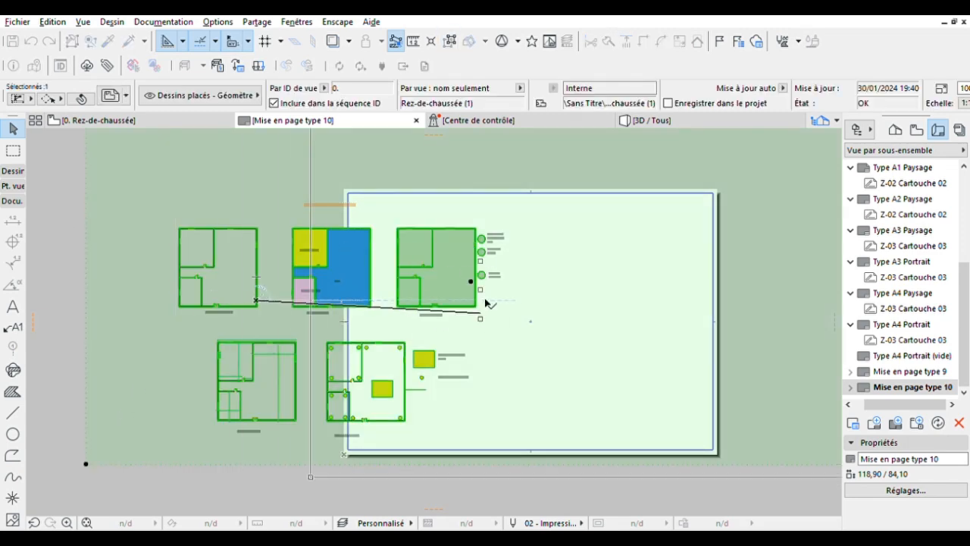
click(491, 304)
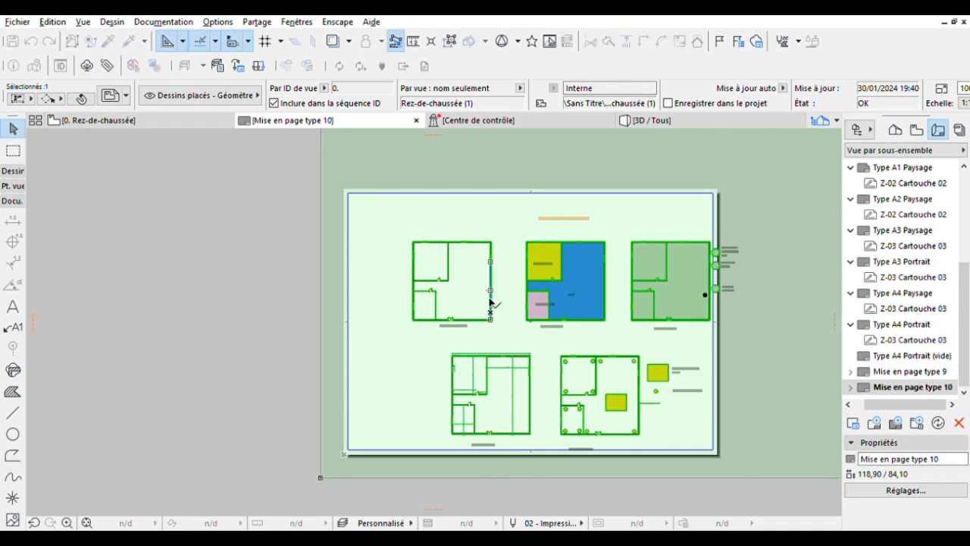
drag(491, 303, 458, 301)
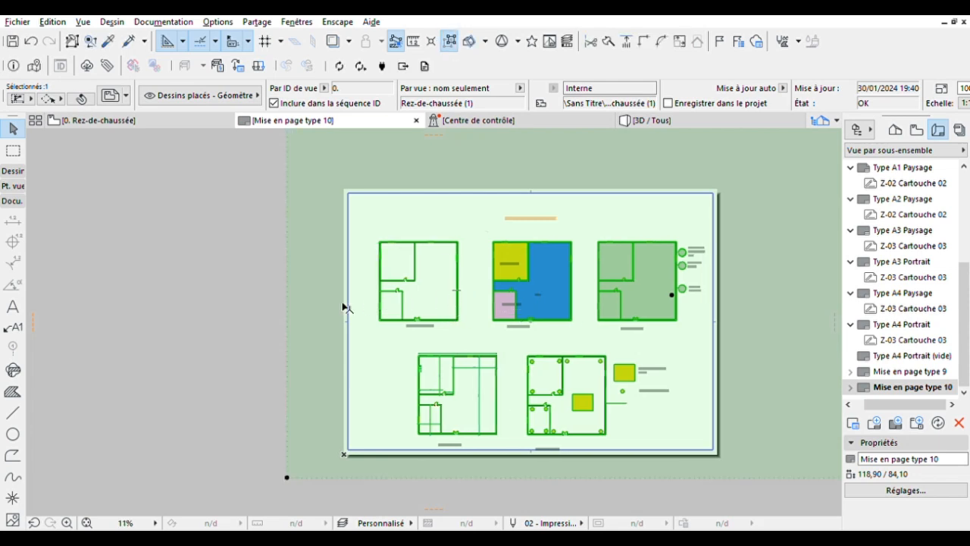
key(Escape)
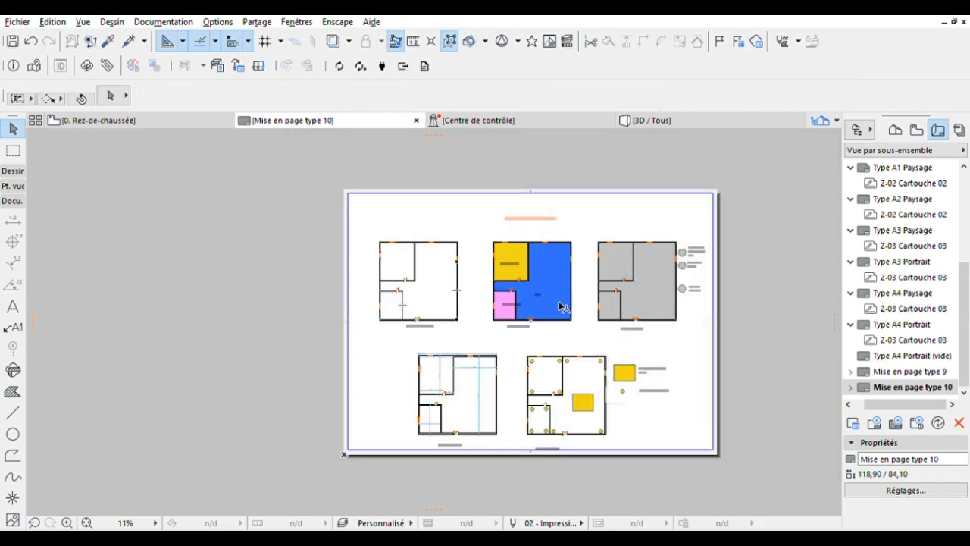
click(686, 204)
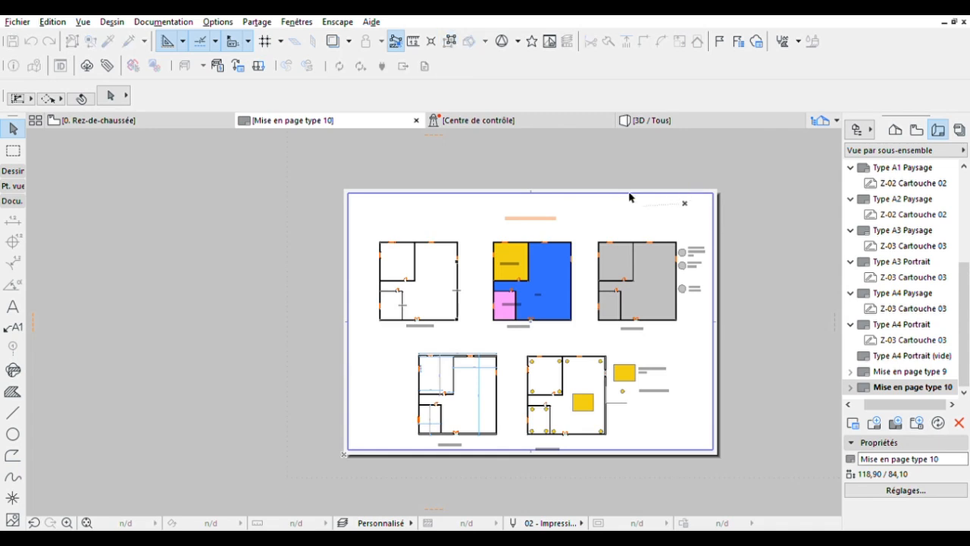
click(372, 214)
key(Escape)
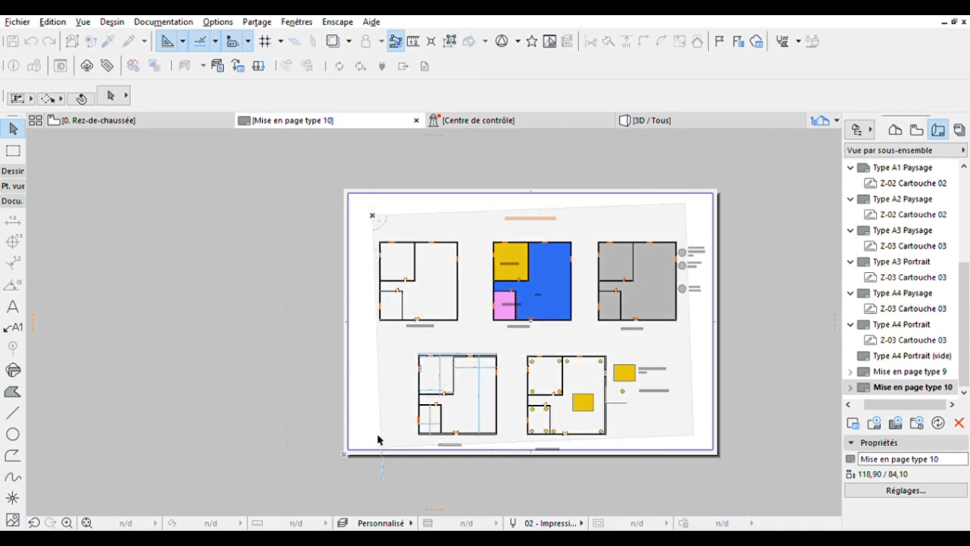
key(ctrl+a)
click(464, 281)
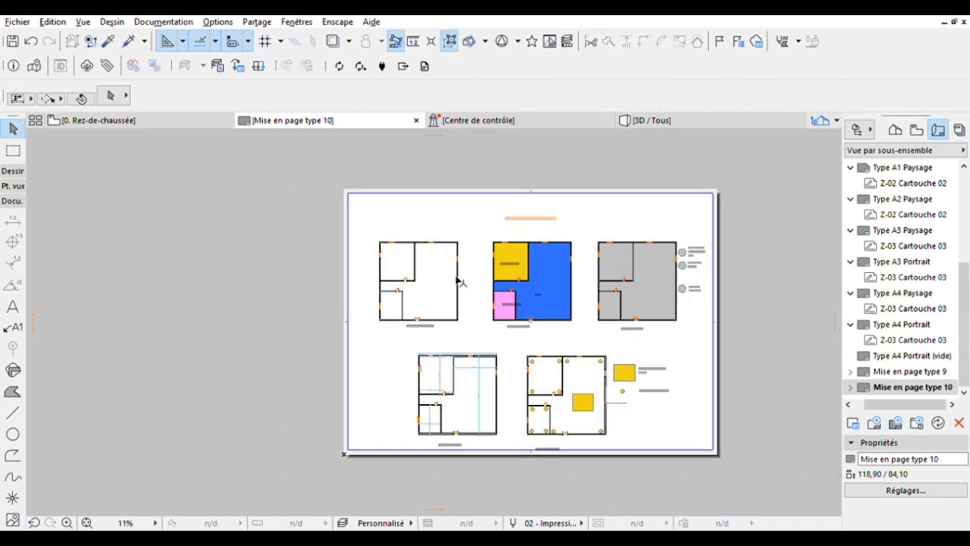
Reselect the placed drawing and shift it slightly to the left to centre the plans on the sheet
click(711, 212)
click(365, 215)
click(422, 455)
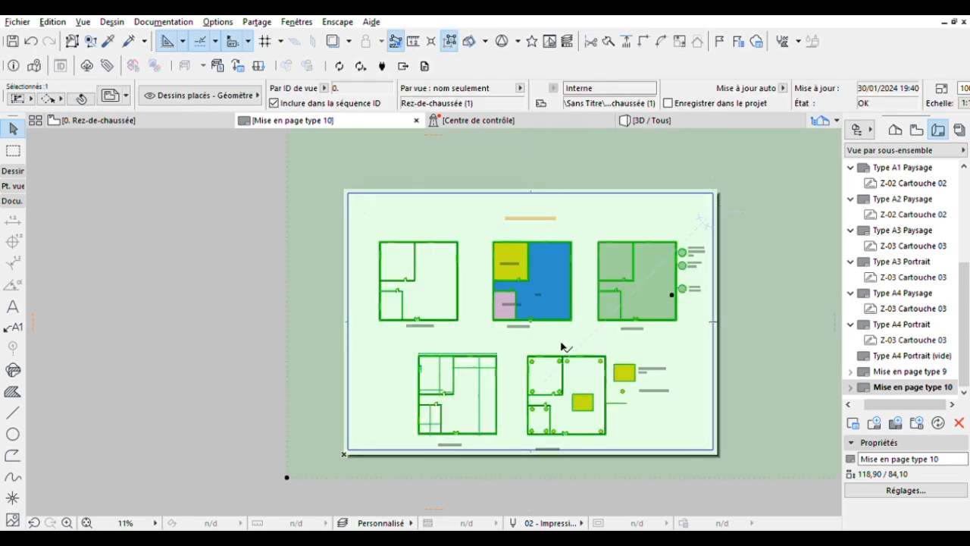
drag(561, 347, 548, 344)
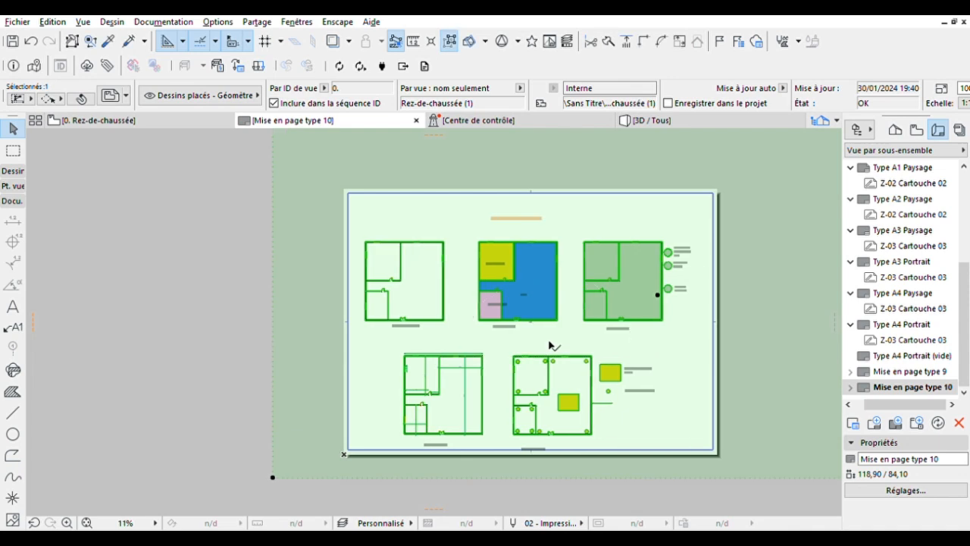
click(228, 221)
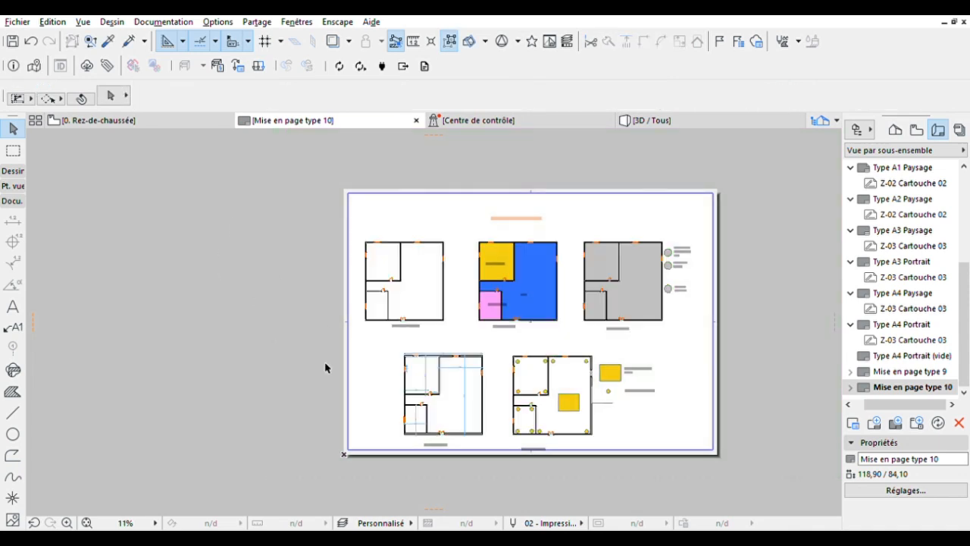